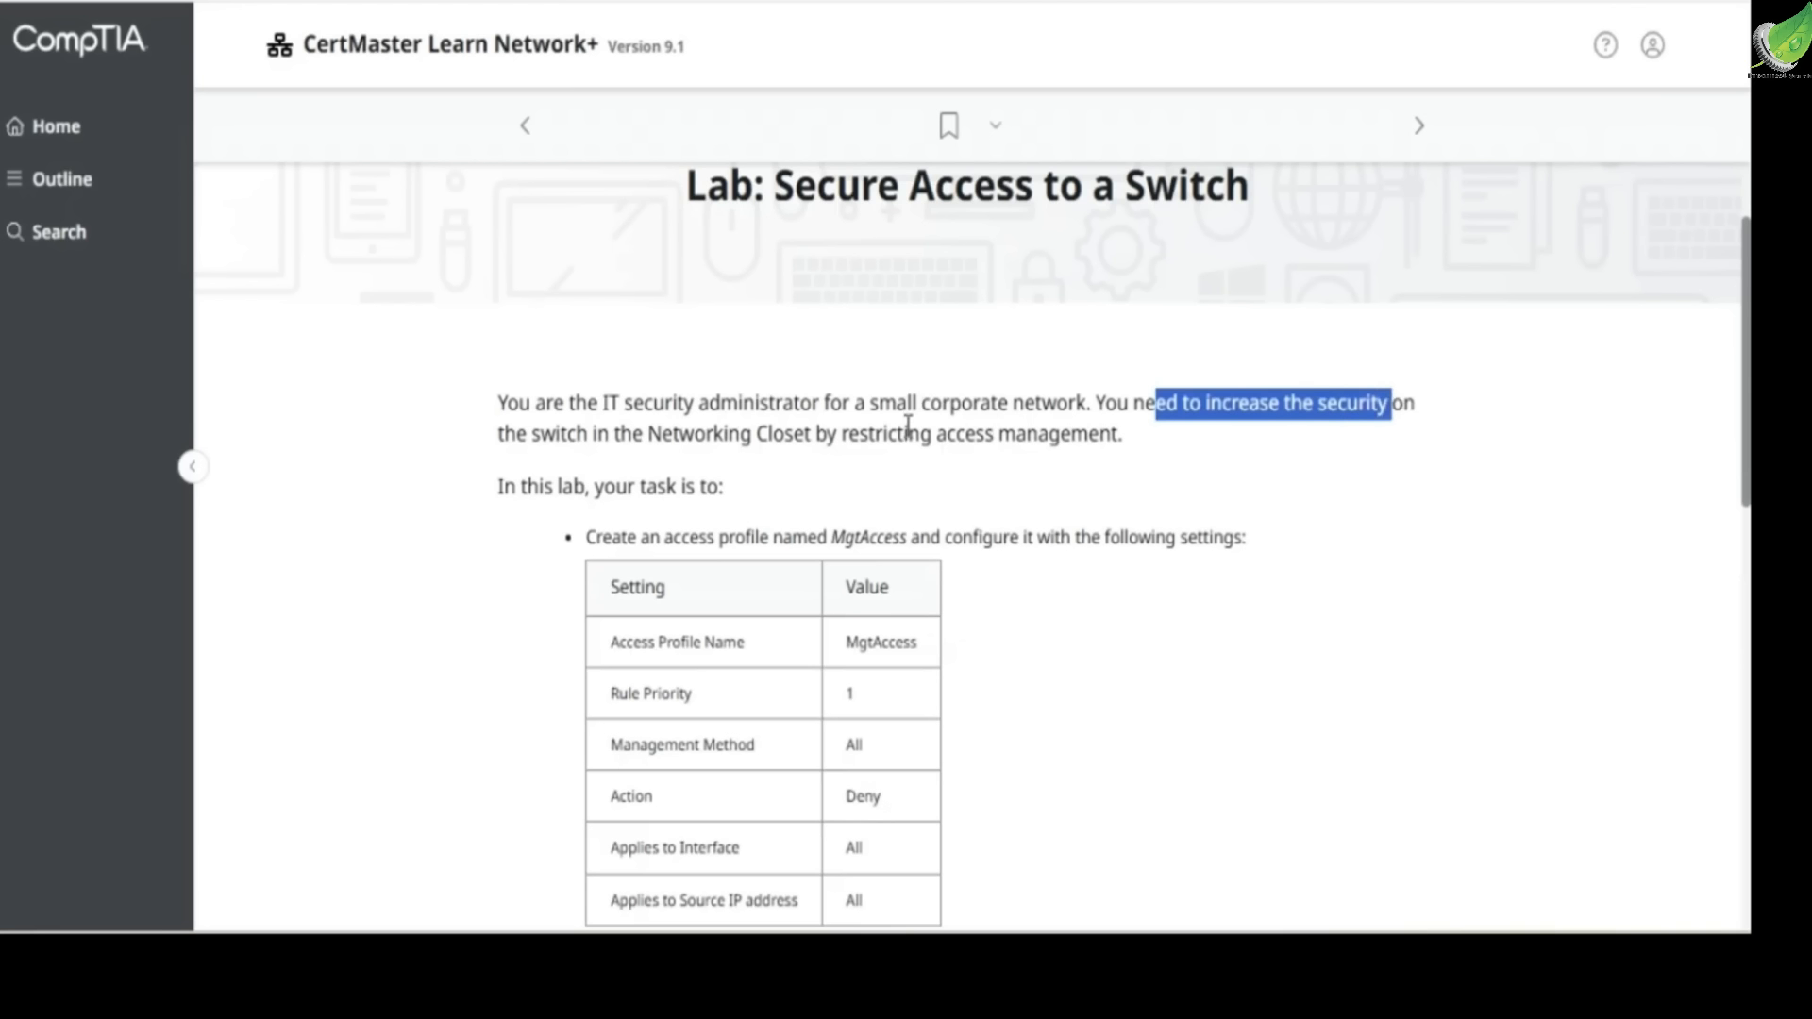
Read the lab scenario and the settings required for the MgtAccess access profile
{"action": "left_click_drag", "start_coordinate": [767, 437], "coordinate": [1132, 460]}
{"action": "left_click", "coordinate": [1099, 450]}
{"action": "scroll", "coordinate": [703, 425], "scroll_direction": "down", "scroll_amount": 3}
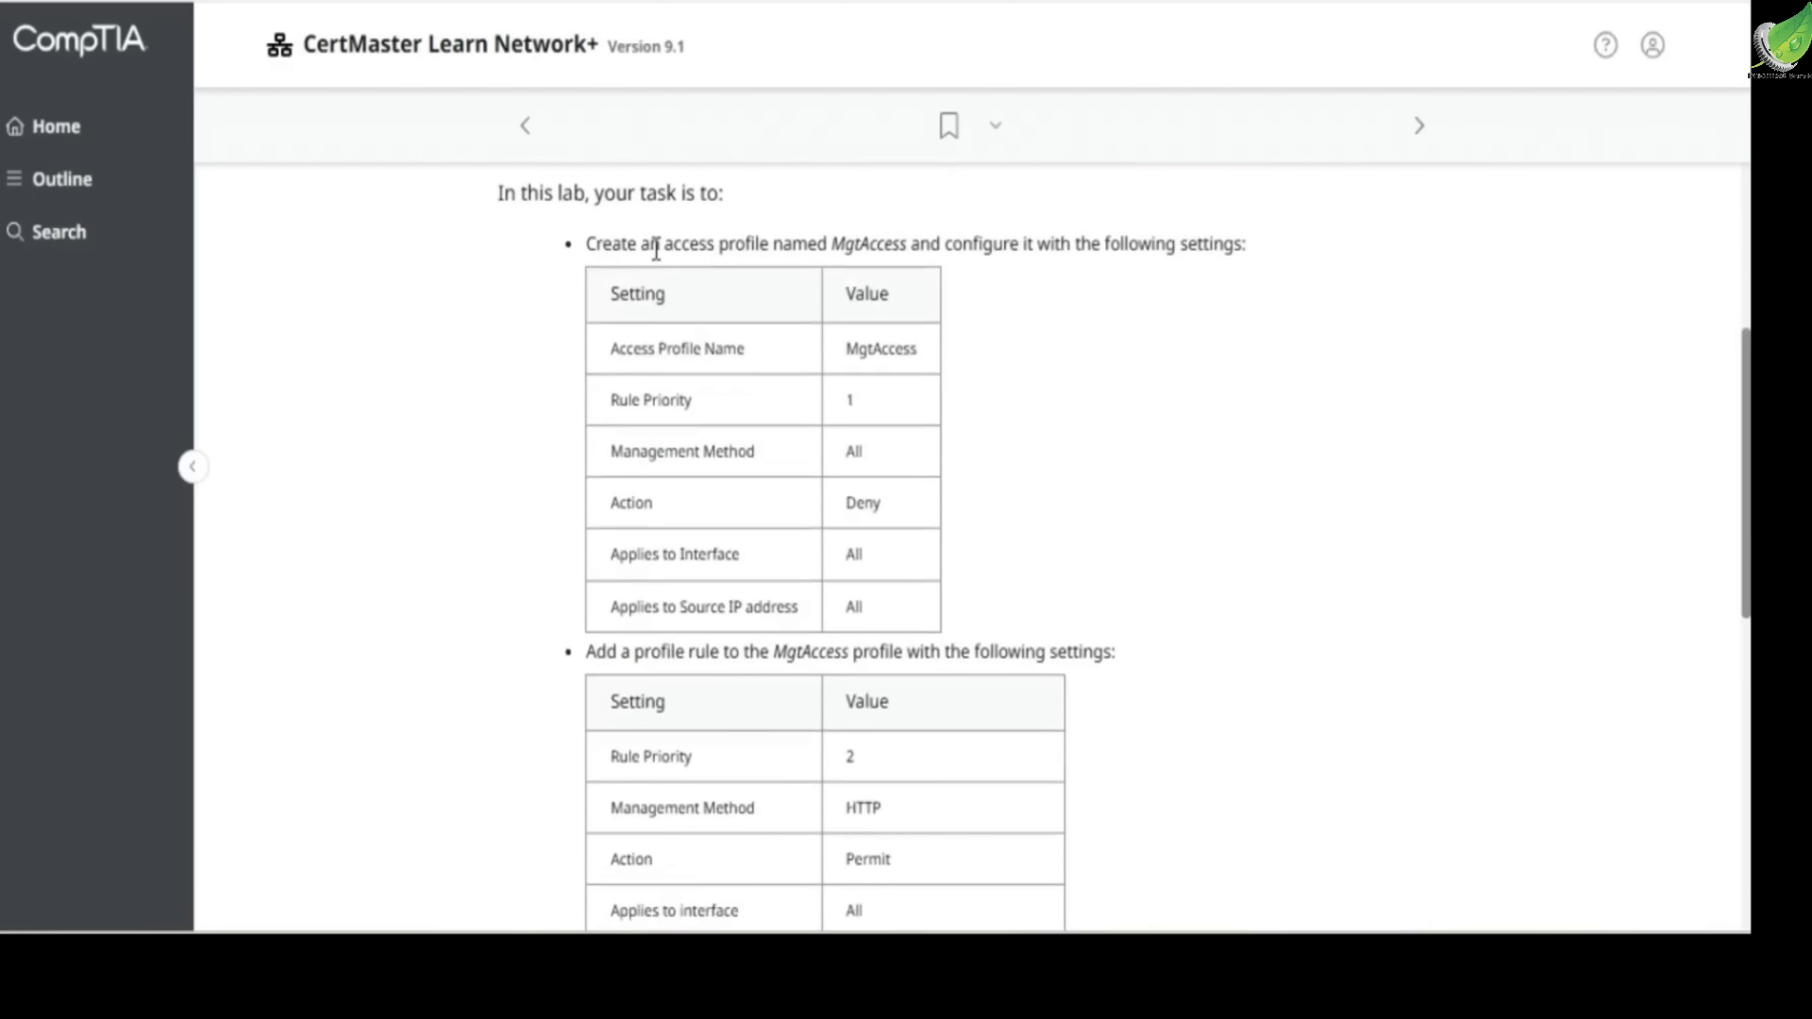
{"action": "left_click_drag", "start_coordinate": [677, 249], "coordinate": [1224, 247]}
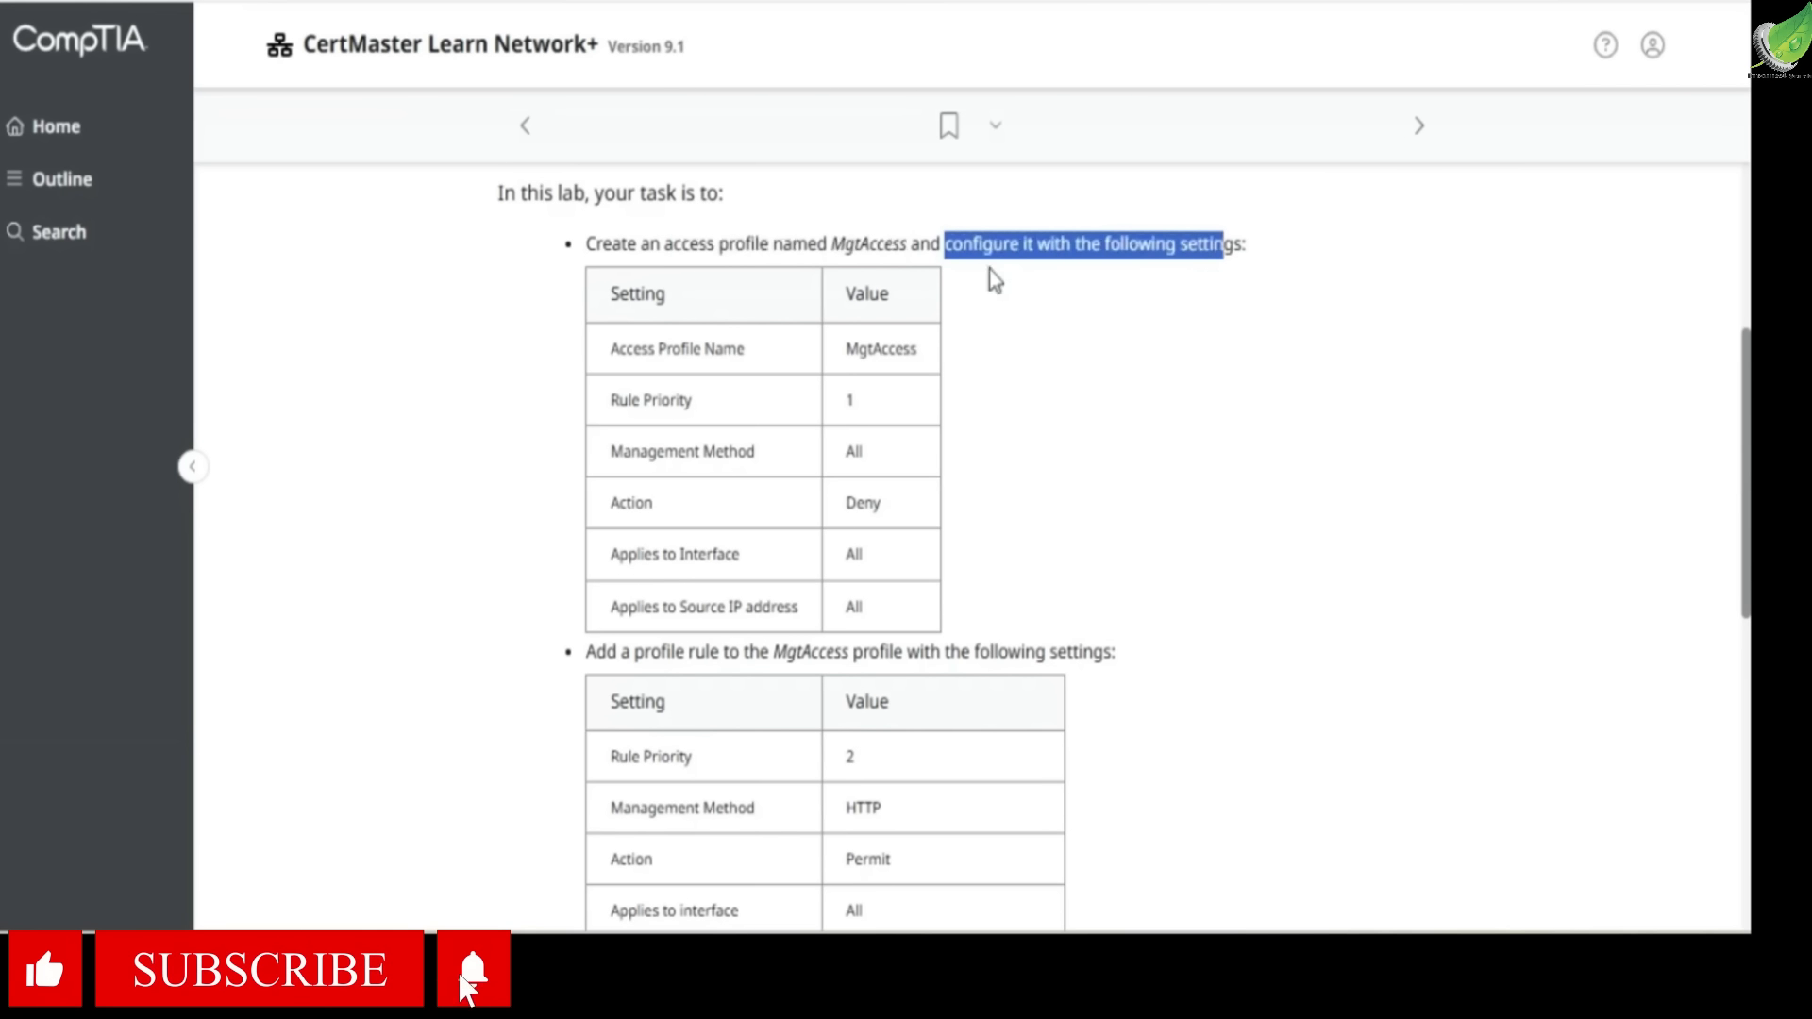
{"action": "double_click", "coordinate": [865, 348]}
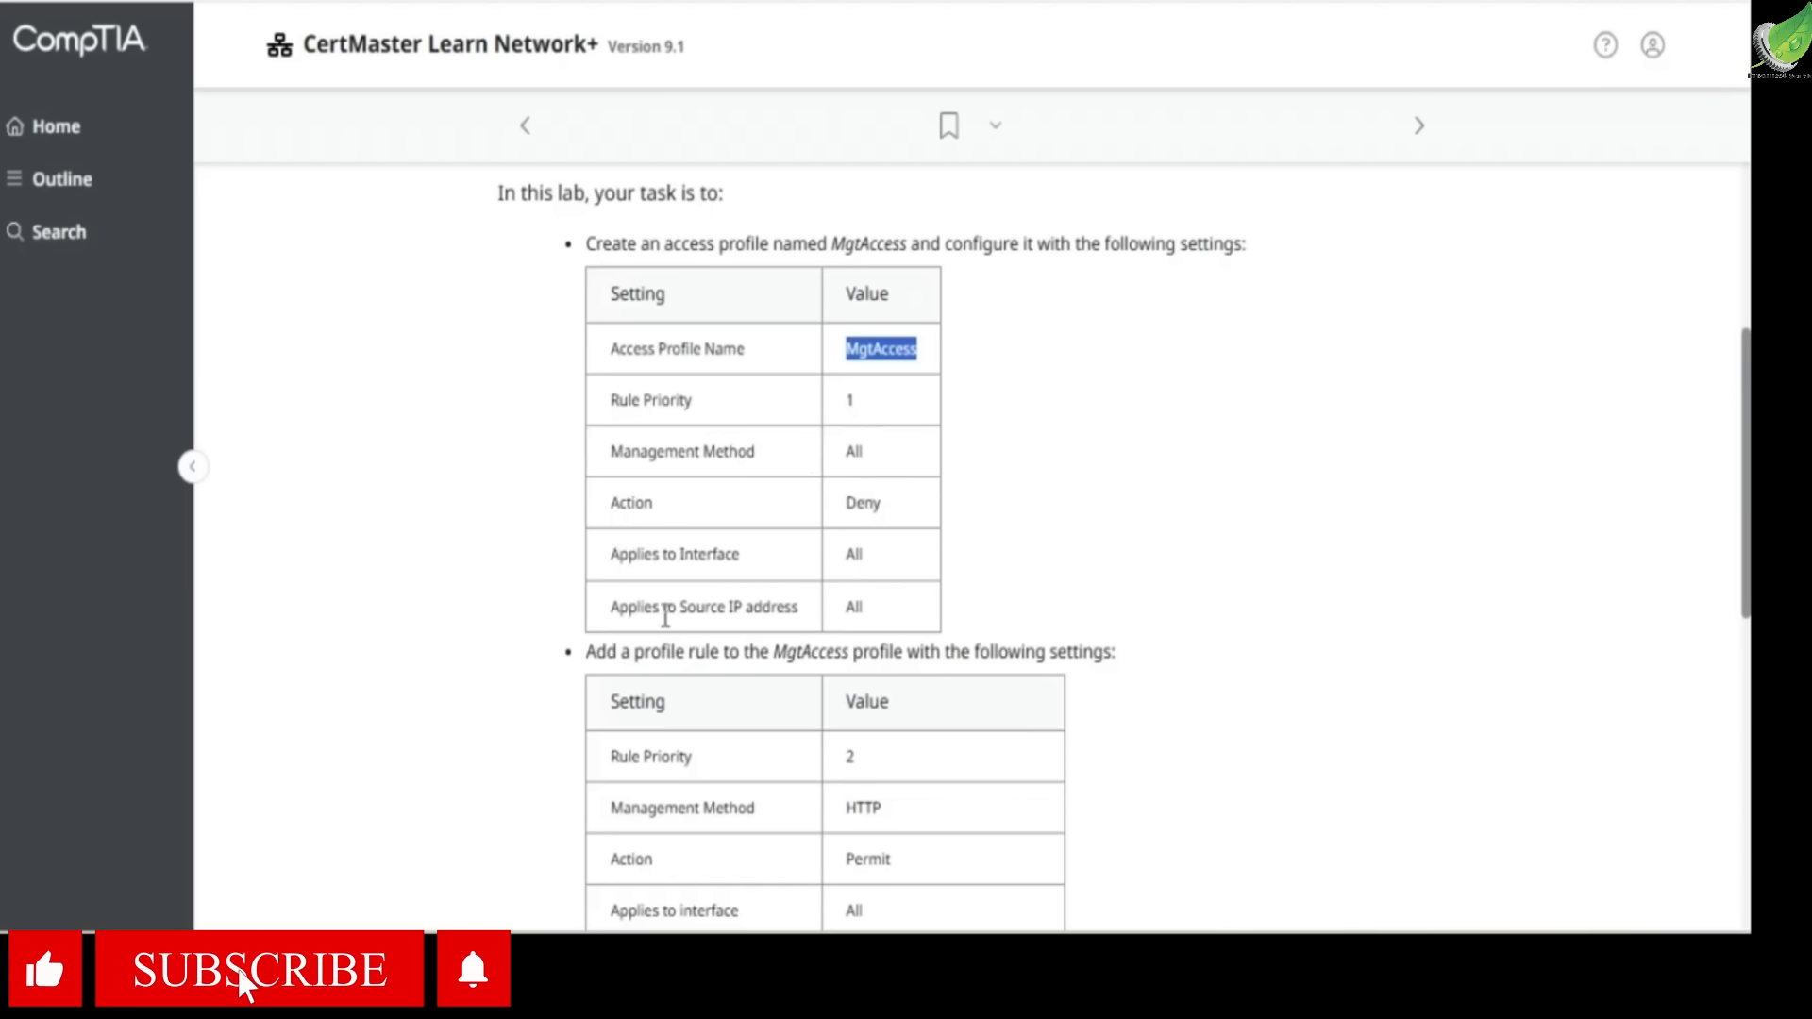
{"action": "scroll", "coordinate": [825, 627], "scroll_direction": "down", "scroll_amount": 3}
{"action": "left_click_drag", "start_coordinate": [629, 360], "coordinate": [1091, 366]}
{"action": "left_click", "coordinate": [1089, 366]}
{"action": "scroll", "coordinate": [1085, 365], "scroll_direction": "up", "scroll_amount": 3}
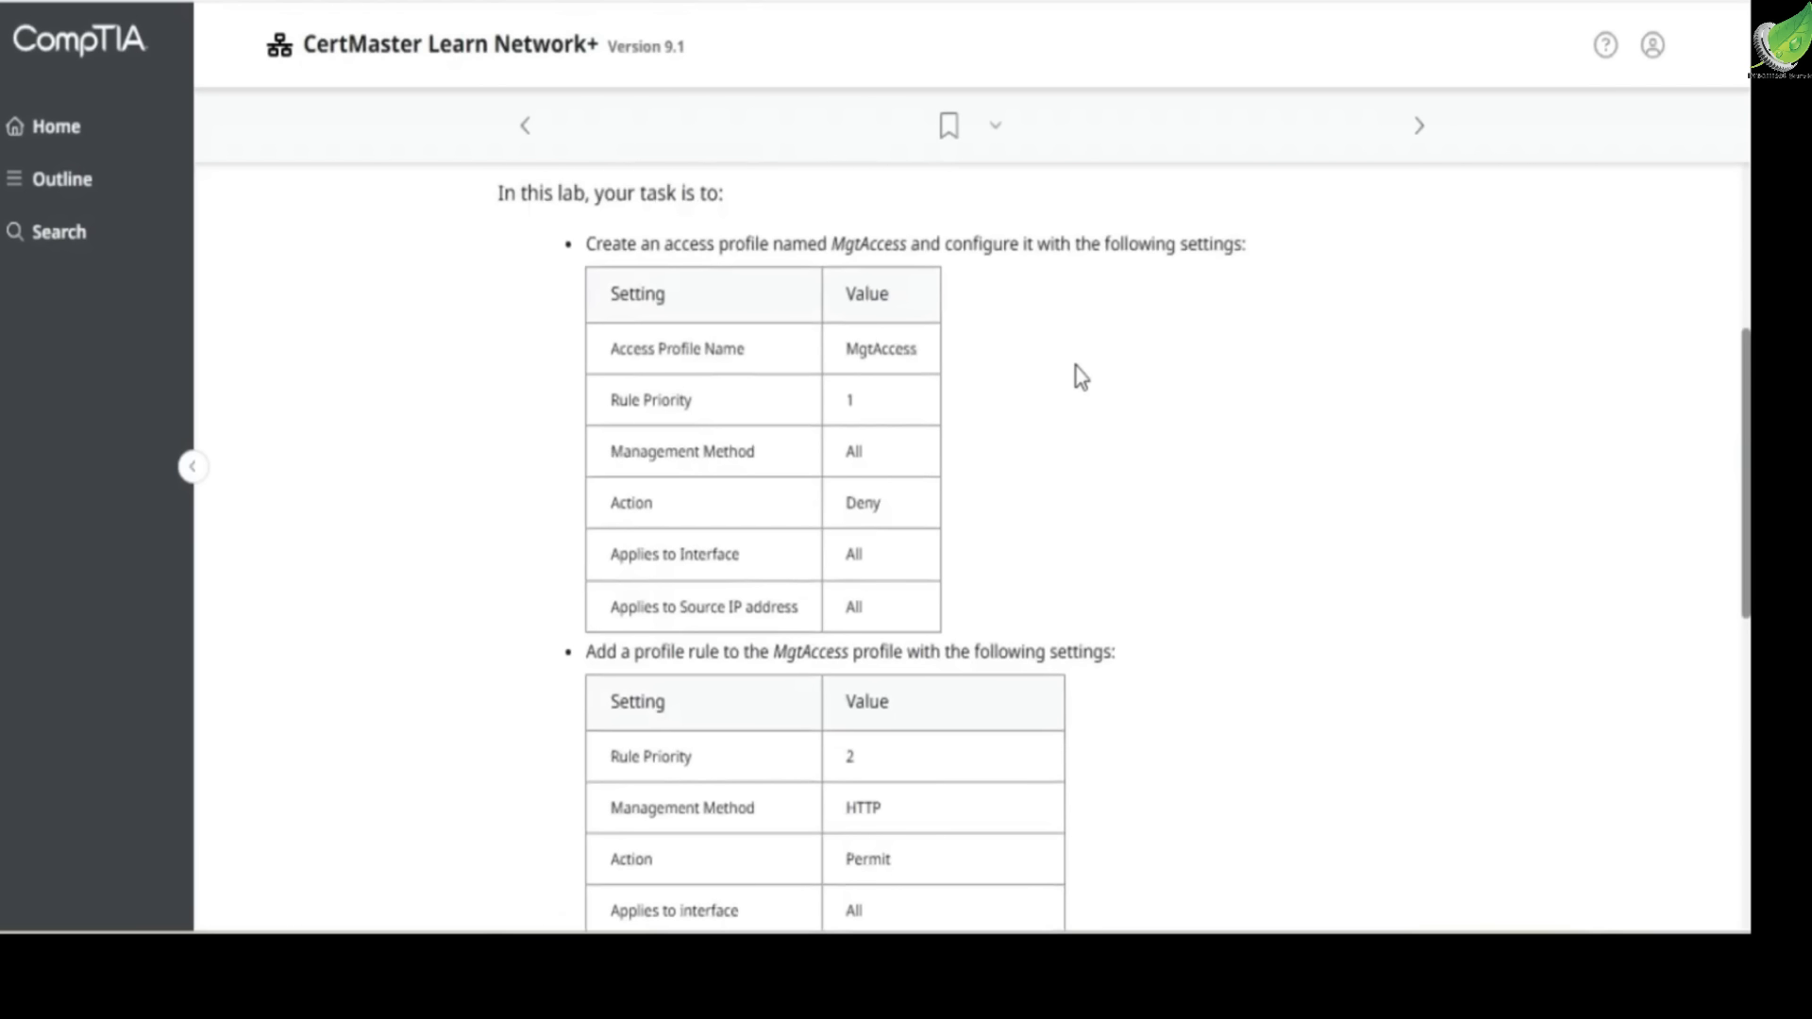
Read the profile rule settings and the tasks for activating the profile and saving the startup configuration
{"action": "scroll", "coordinate": [1081, 378], "scroll_direction": "down", "scroll_amount": 3}
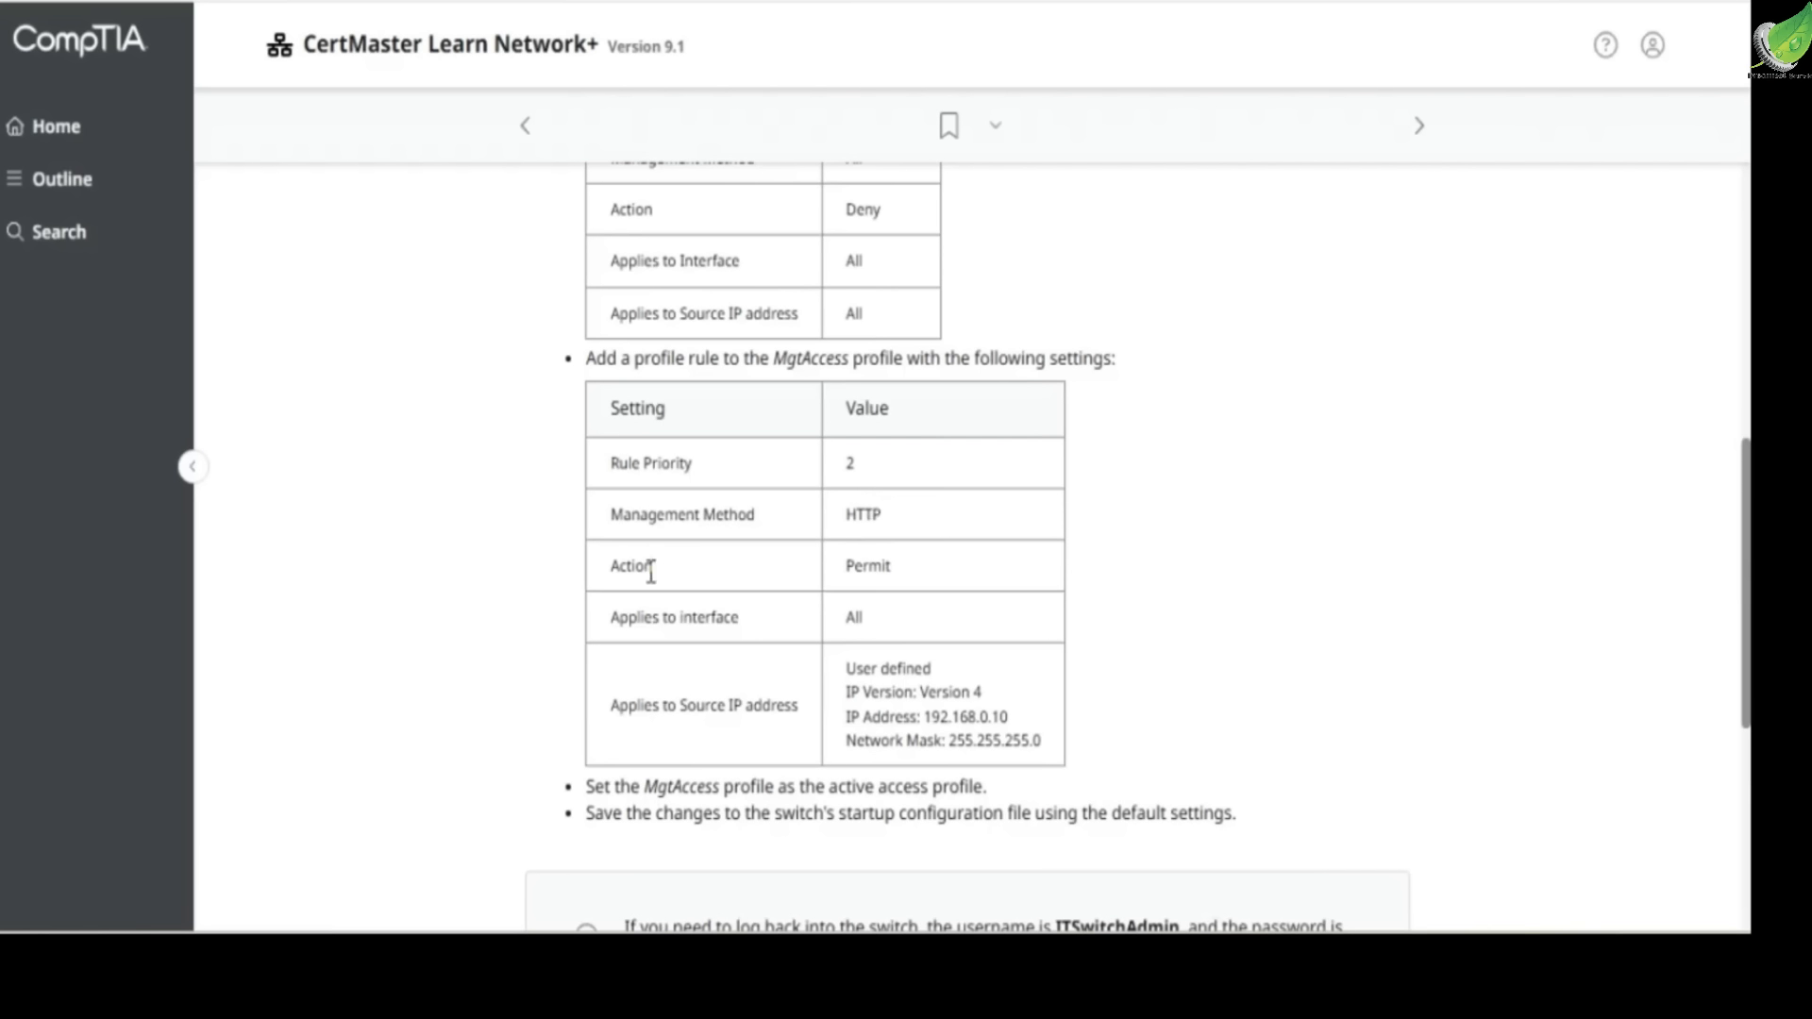
{"action": "left_click_drag", "start_coordinate": [620, 616], "coordinate": [699, 618]}
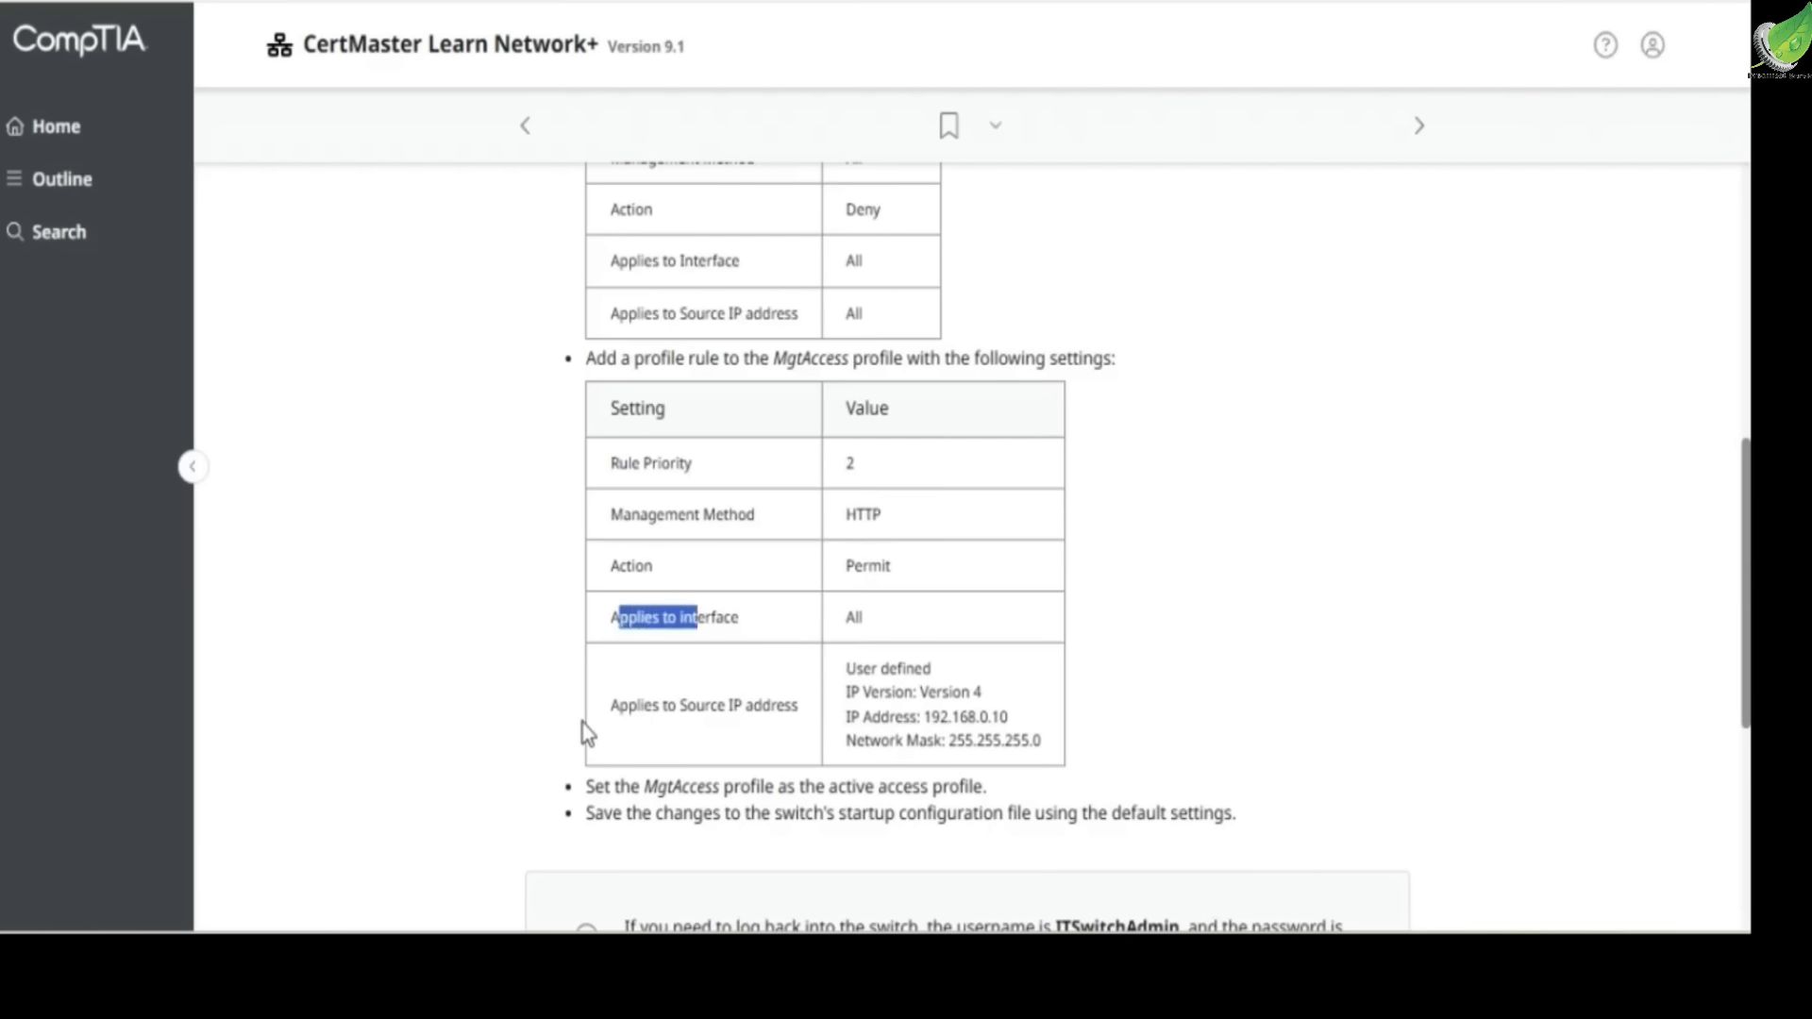
{"action": "left_click_drag", "start_coordinate": [855, 663], "coordinate": [1022, 734]}
{"action": "left_click", "coordinate": [695, 723]}
{"action": "scroll", "coordinate": [660, 699], "scroll_direction": "down", "scroll_amount": 2}
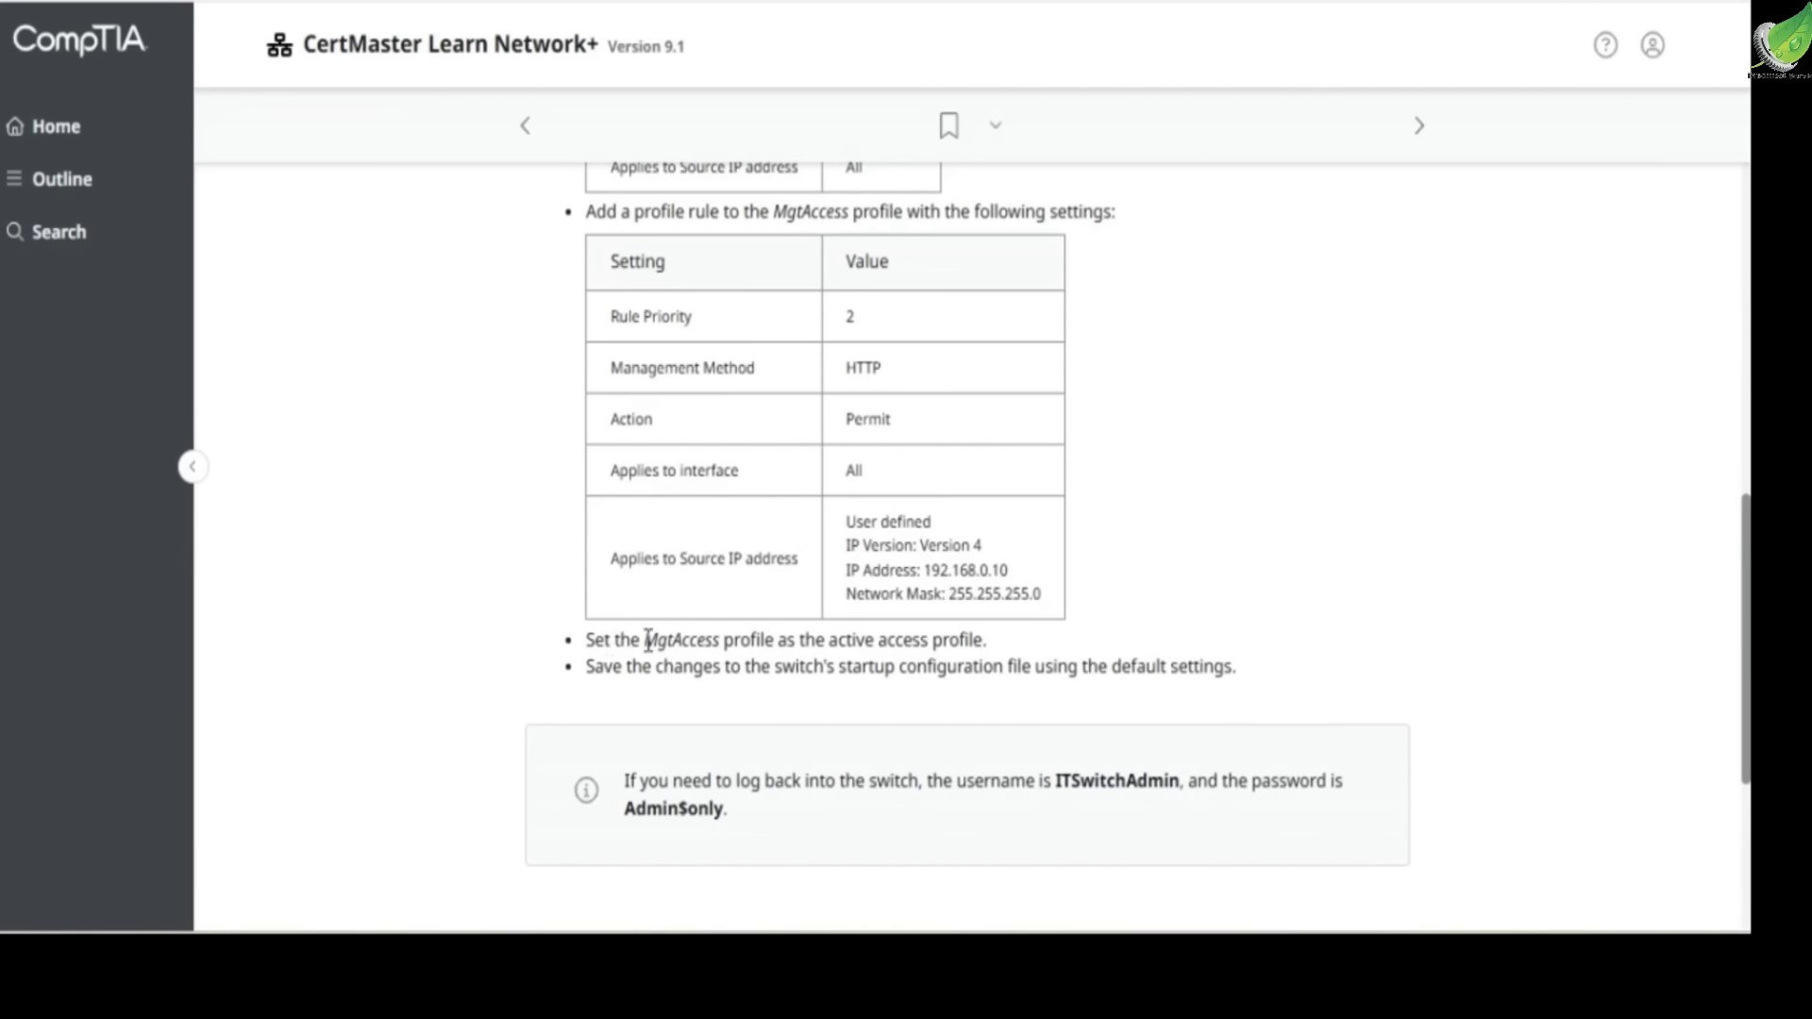
{"action": "left_click_drag", "start_coordinate": [801, 640], "coordinate": [992, 641]}
{"action": "left_click", "coordinate": [992, 641]}
{"action": "left_click_drag", "start_coordinate": [584, 669], "coordinate": [726, 668]}
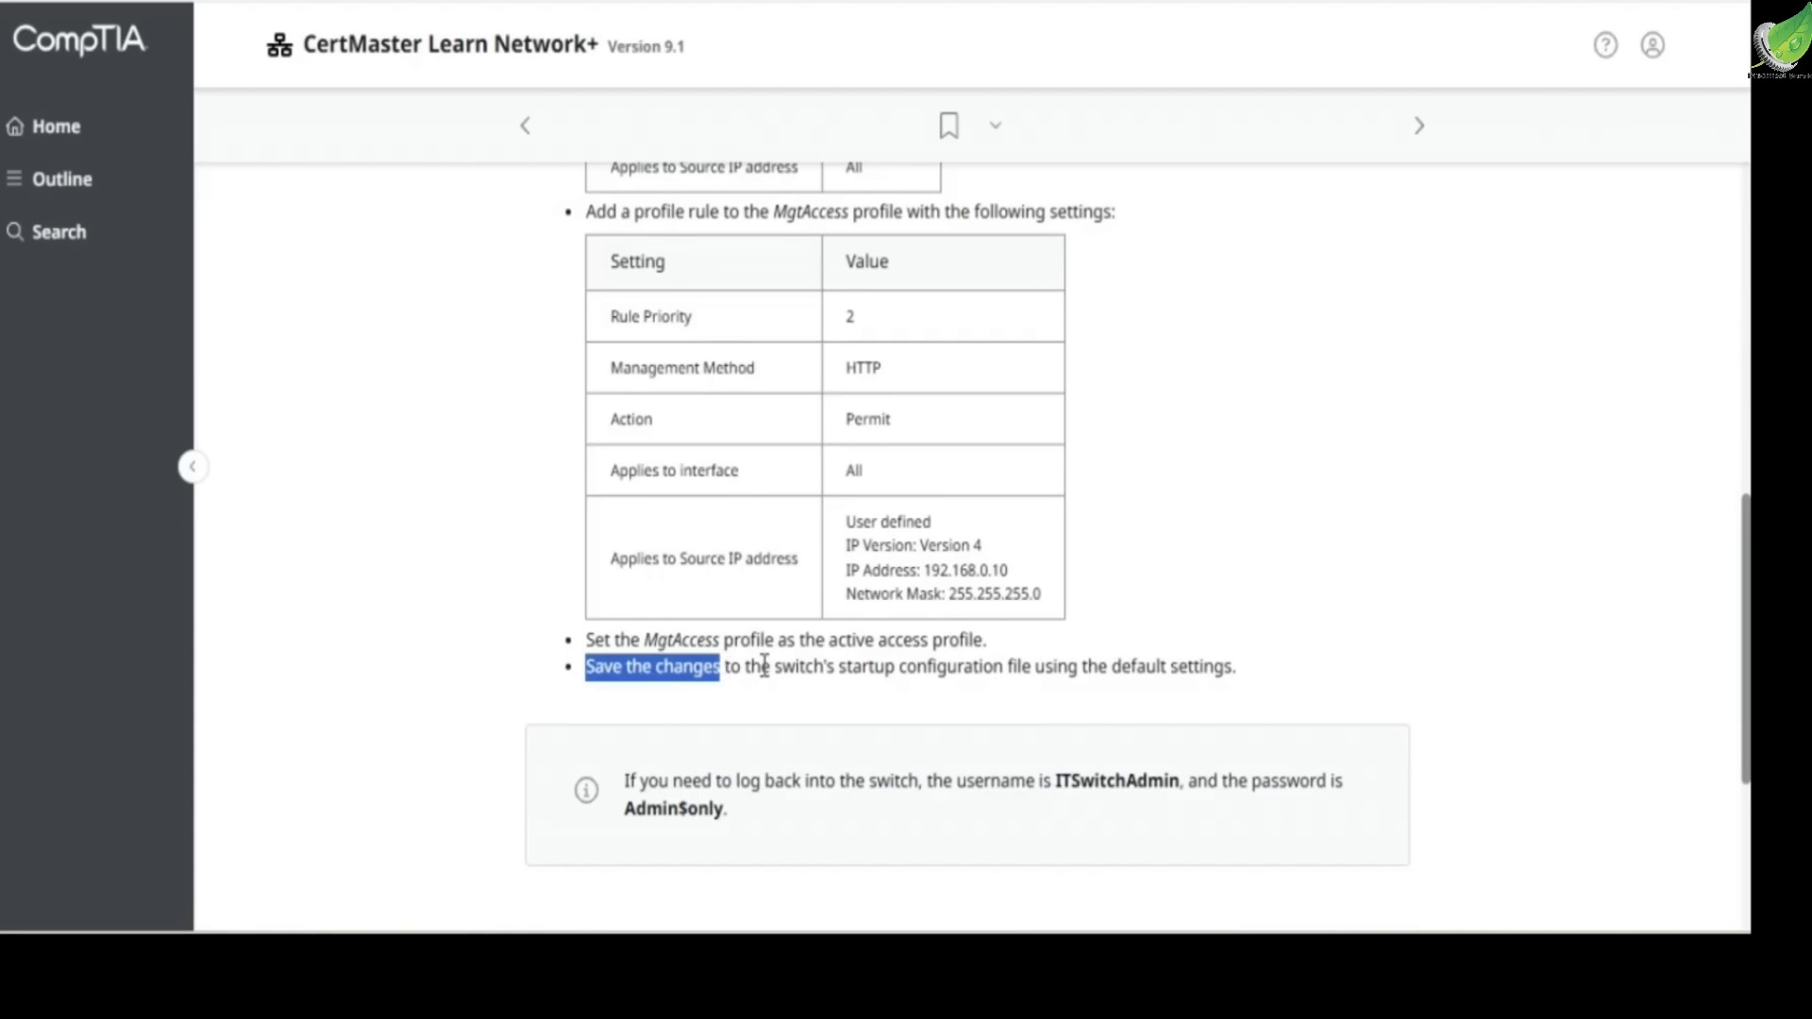
{"action": "left_click_drag", "start_coordinate": [839, 667], "coordinate": [1257, 674]}
{"action": "left_click", "coordinate": [1241, 661]}
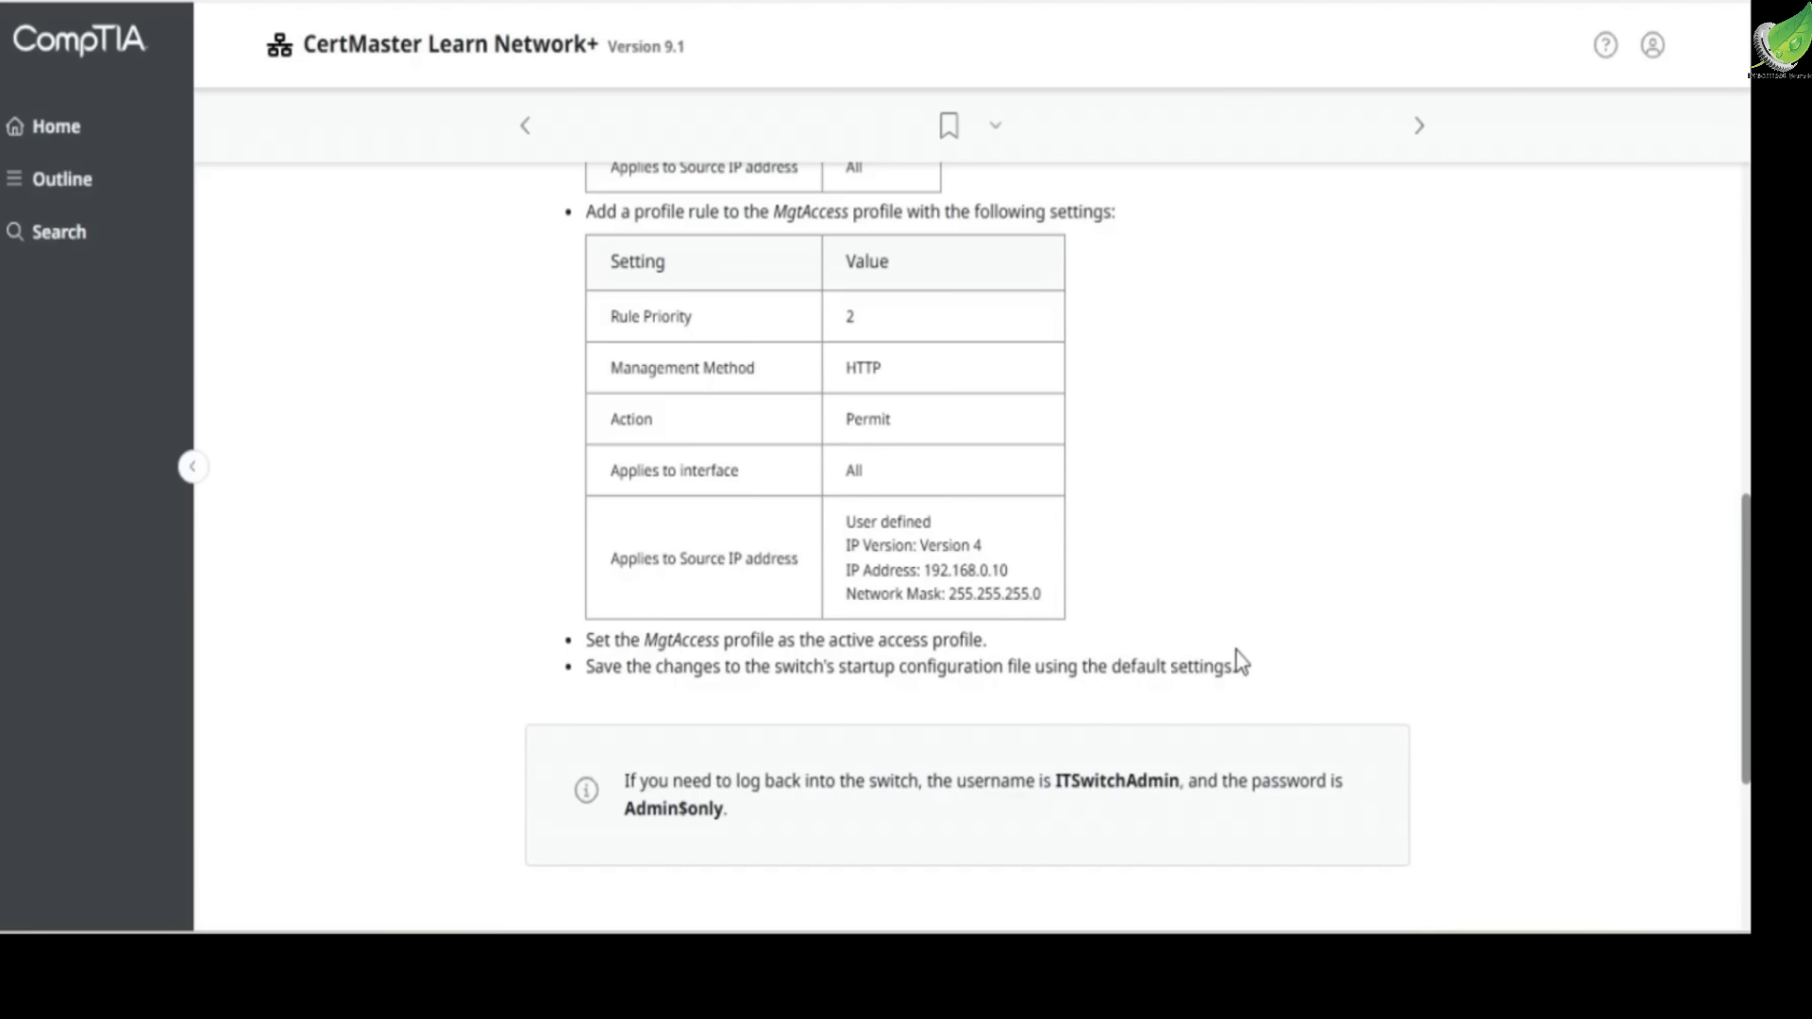
Start the lab and open the switch's Access Profiles page among the management access method security settings
{"action": "scroll", "coordinate": [696, 551], "scroll_direction": "down", "scroll_amount": 3}
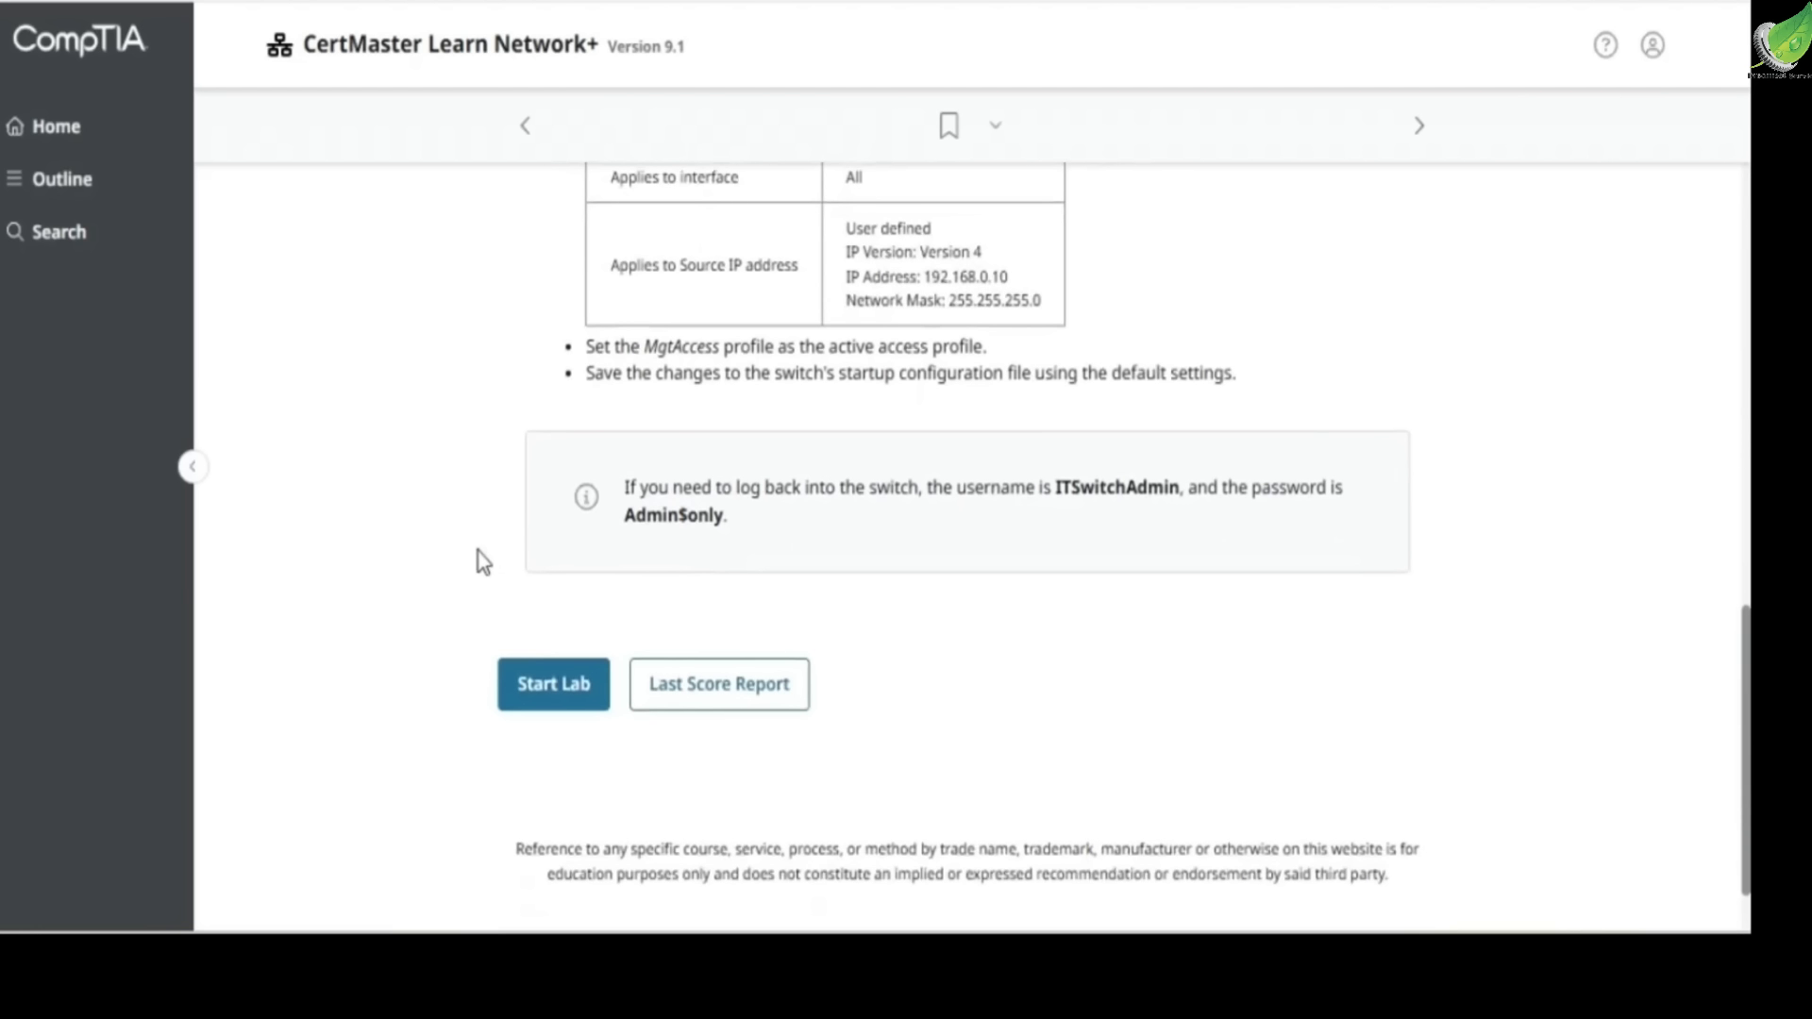
{"action": "left_click", "coordinate": [541, 697]}
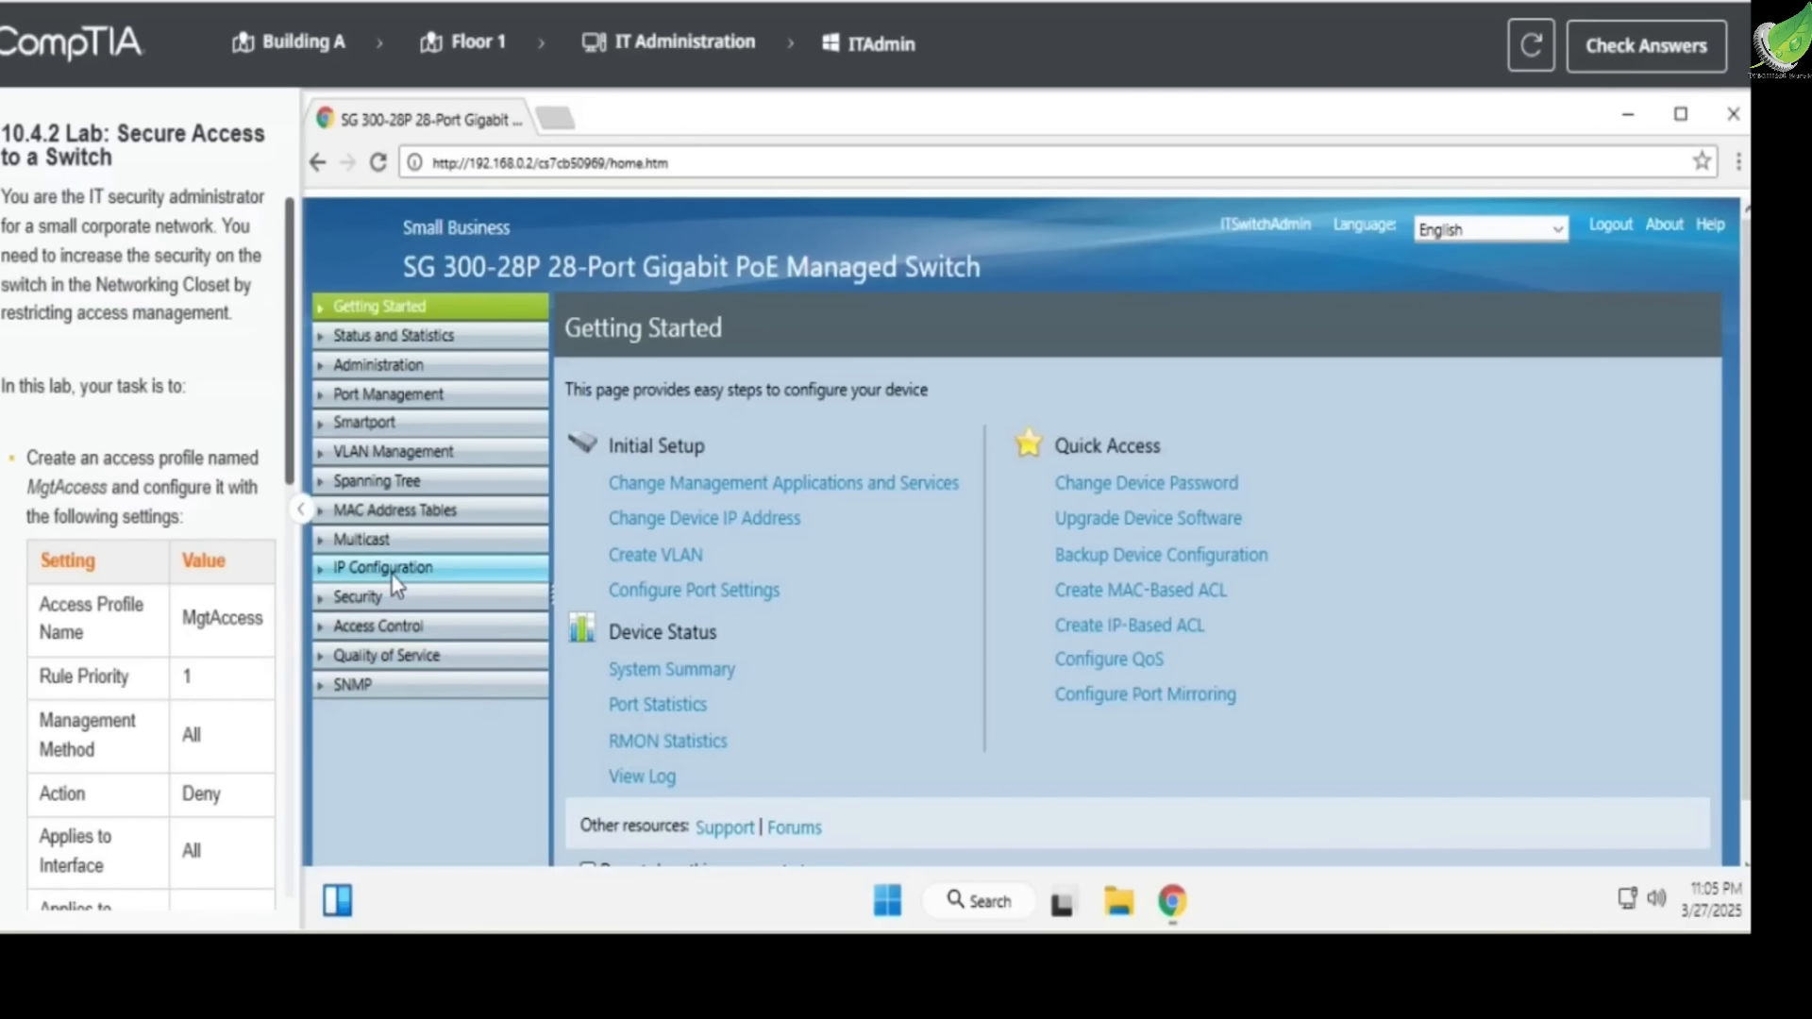
{"action": "left_click", "coordinate": [353, 595]}
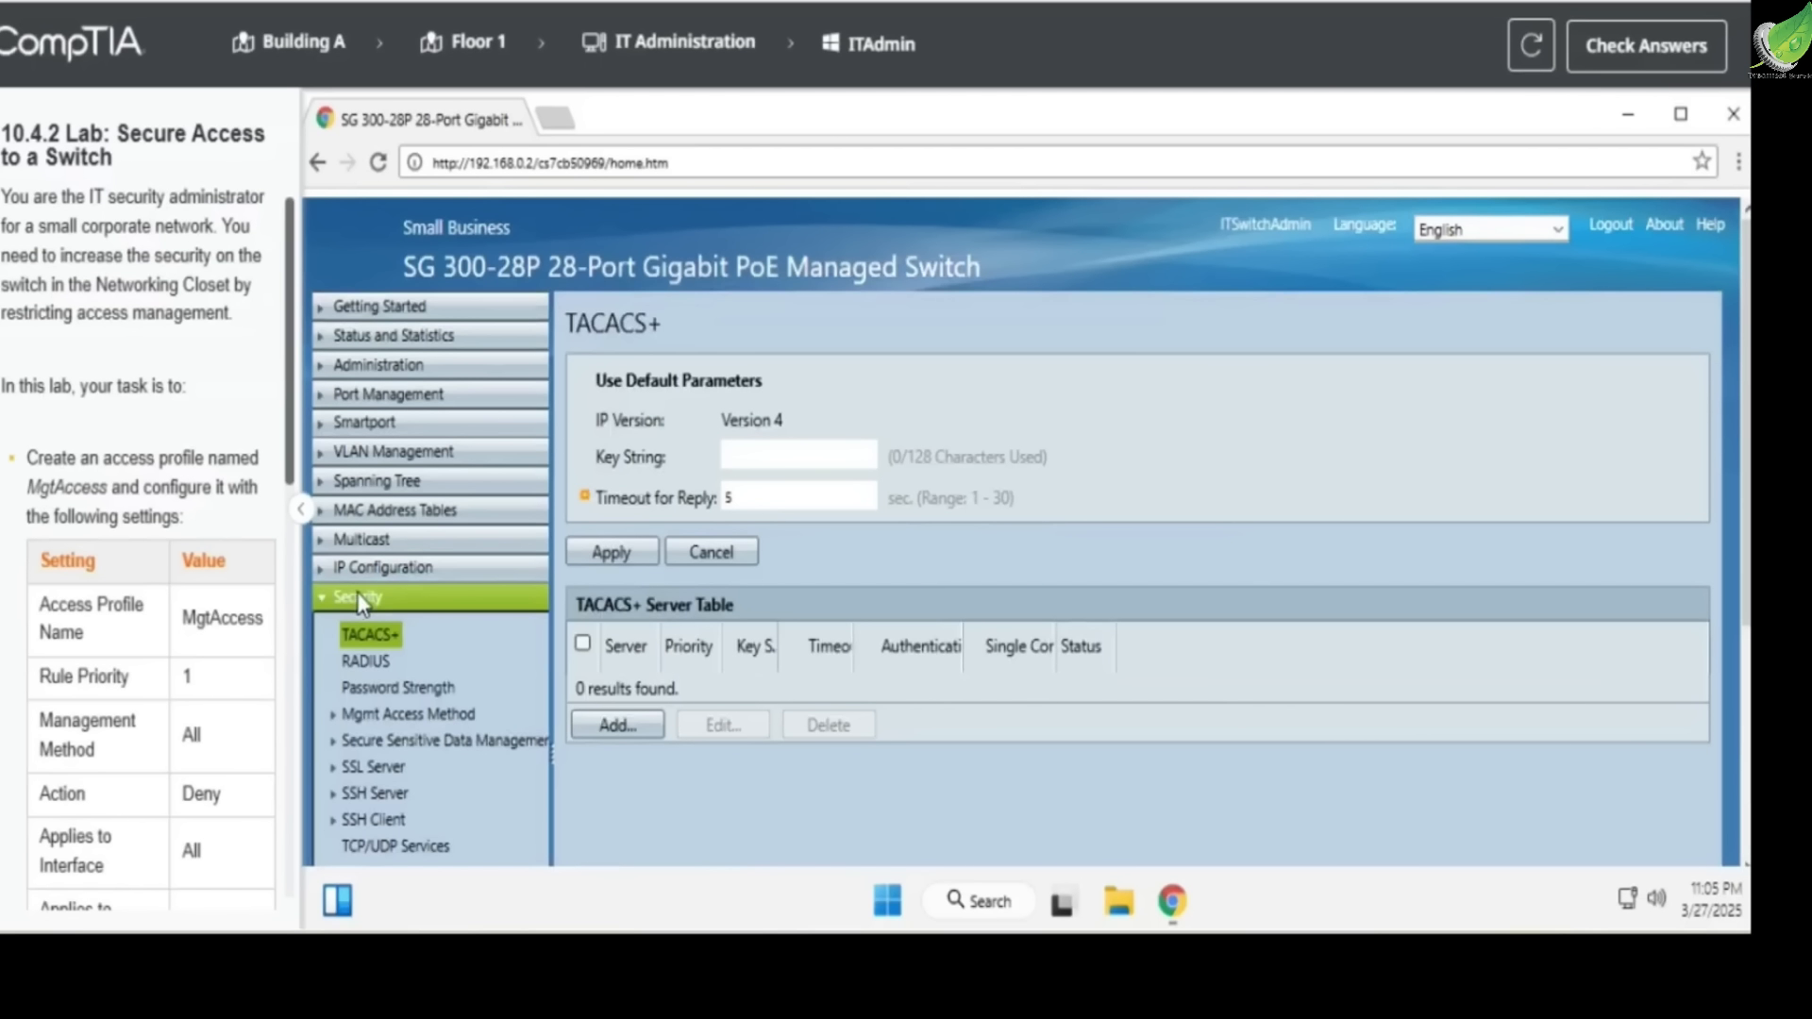
{"action": "scroll", "coordinate": [887, 706], "scroll_direction": "down", "scroll_amount": 2}
{"action": "scroll", "coordinate": [491, 694], "scroll_direction": "down", "scroll_amount": 2}
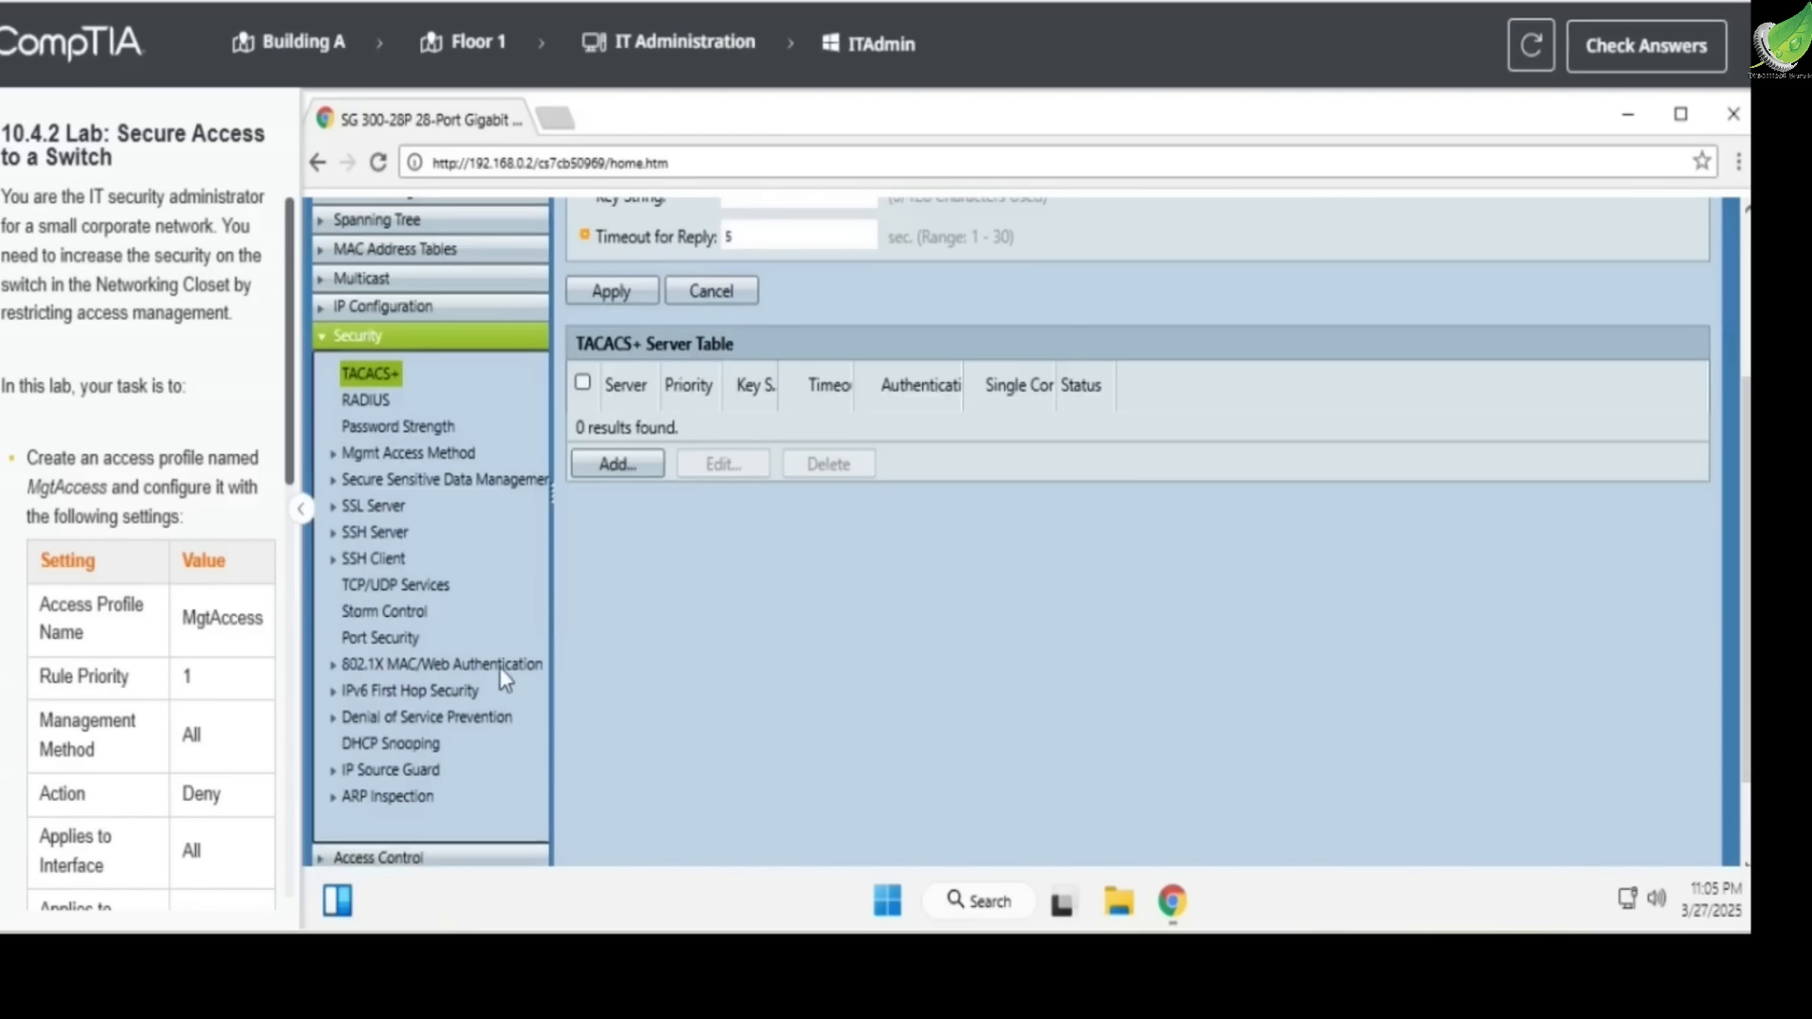
{"action": "scroll", "coordinate": [151, 618], "scroll_direction": "down", "scroll_amount": 3}
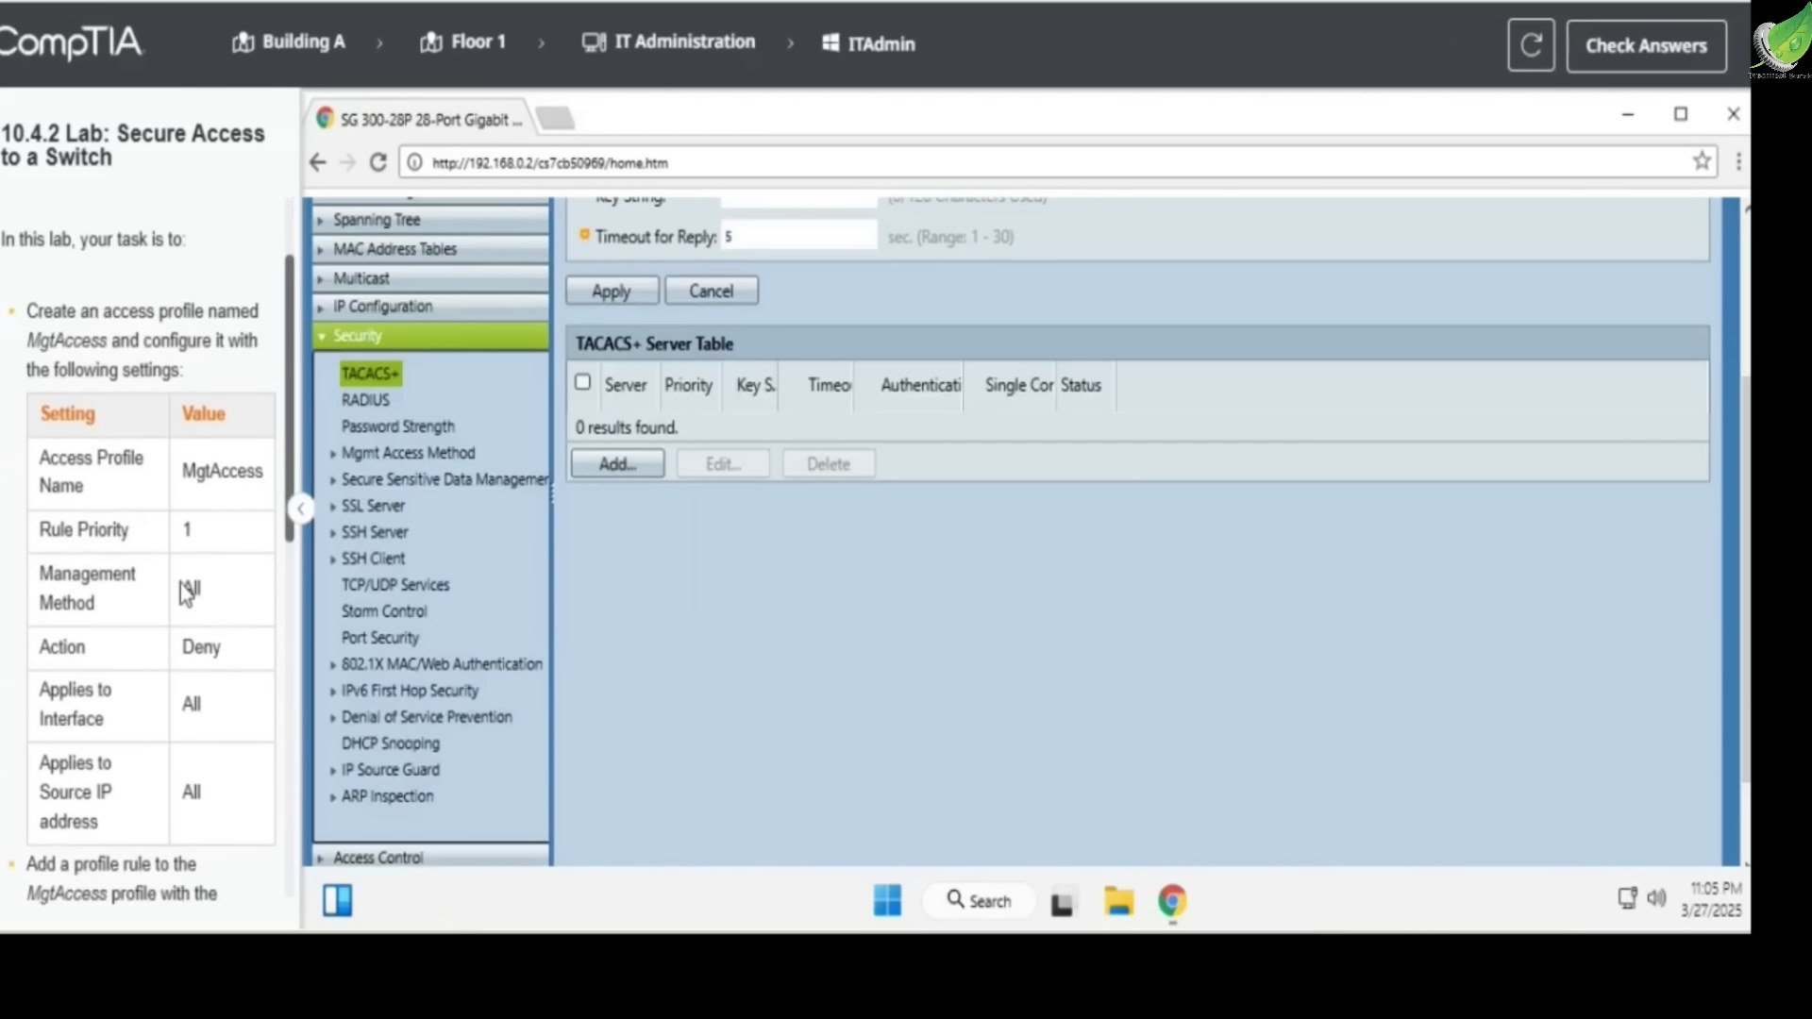
{"action": "left_click", "coordinate": [335, 508]}
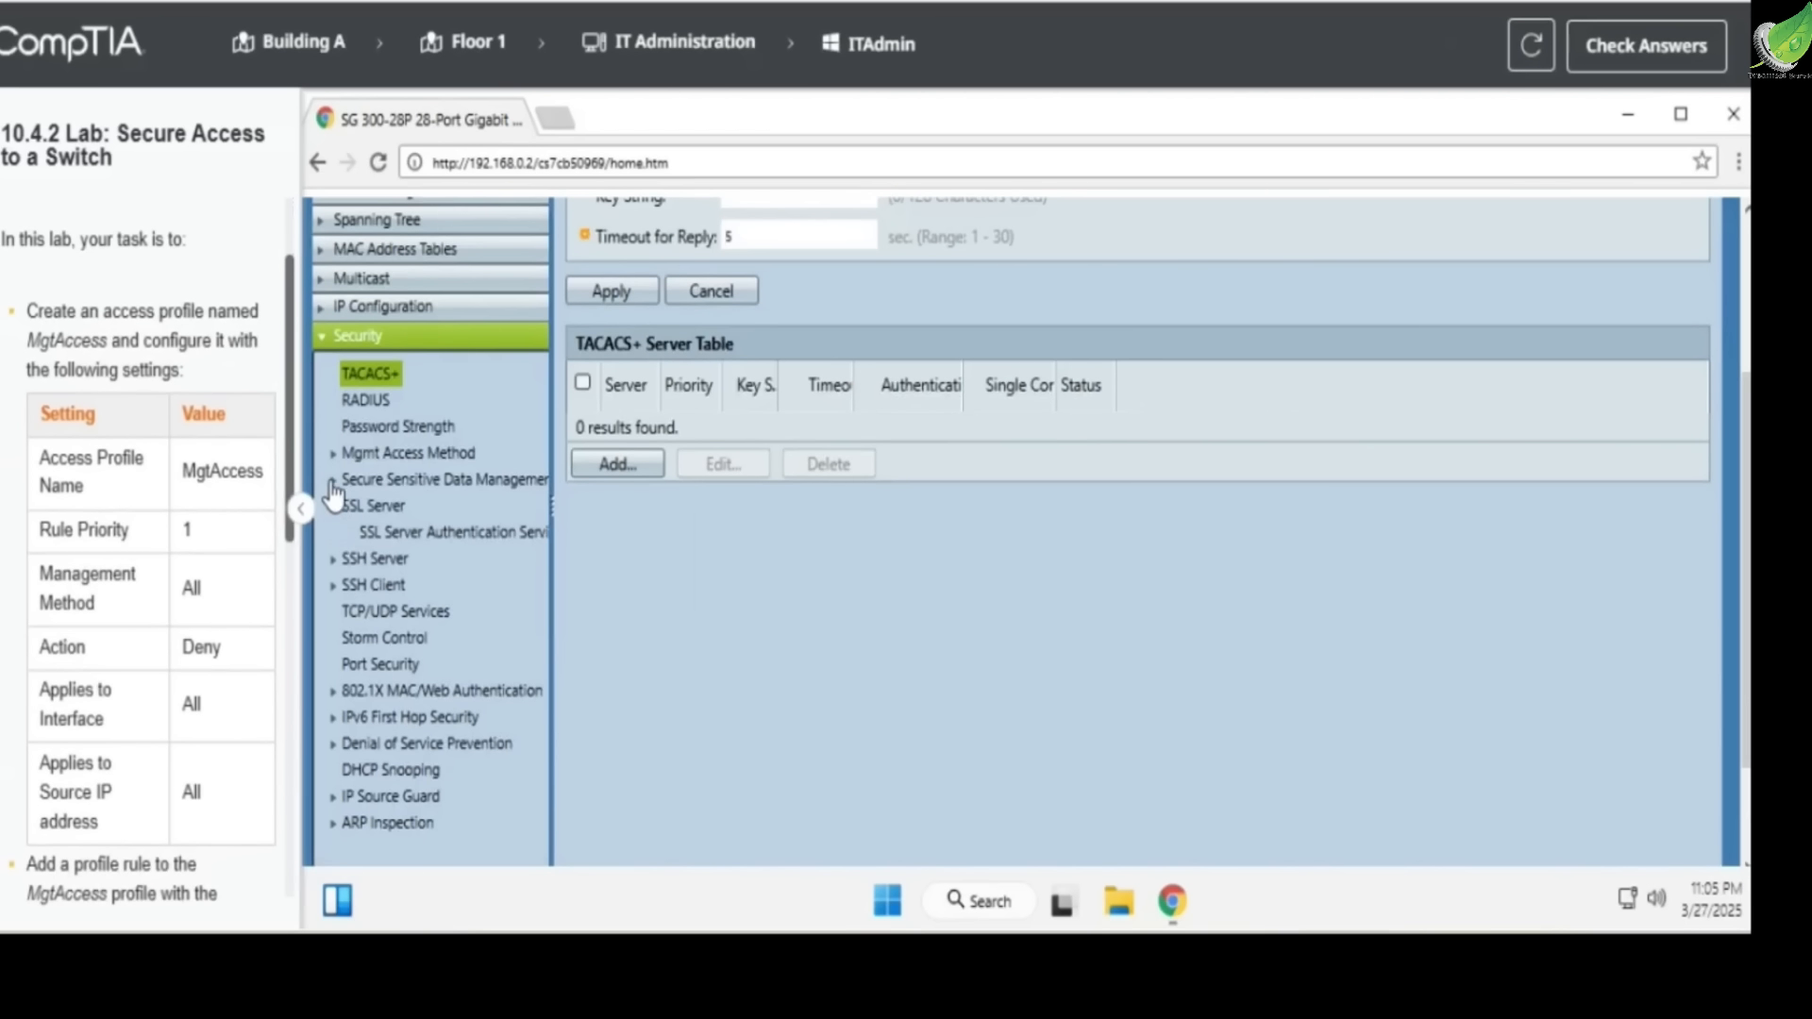
{"action": "left_click", "coordinate": [333, 480]}
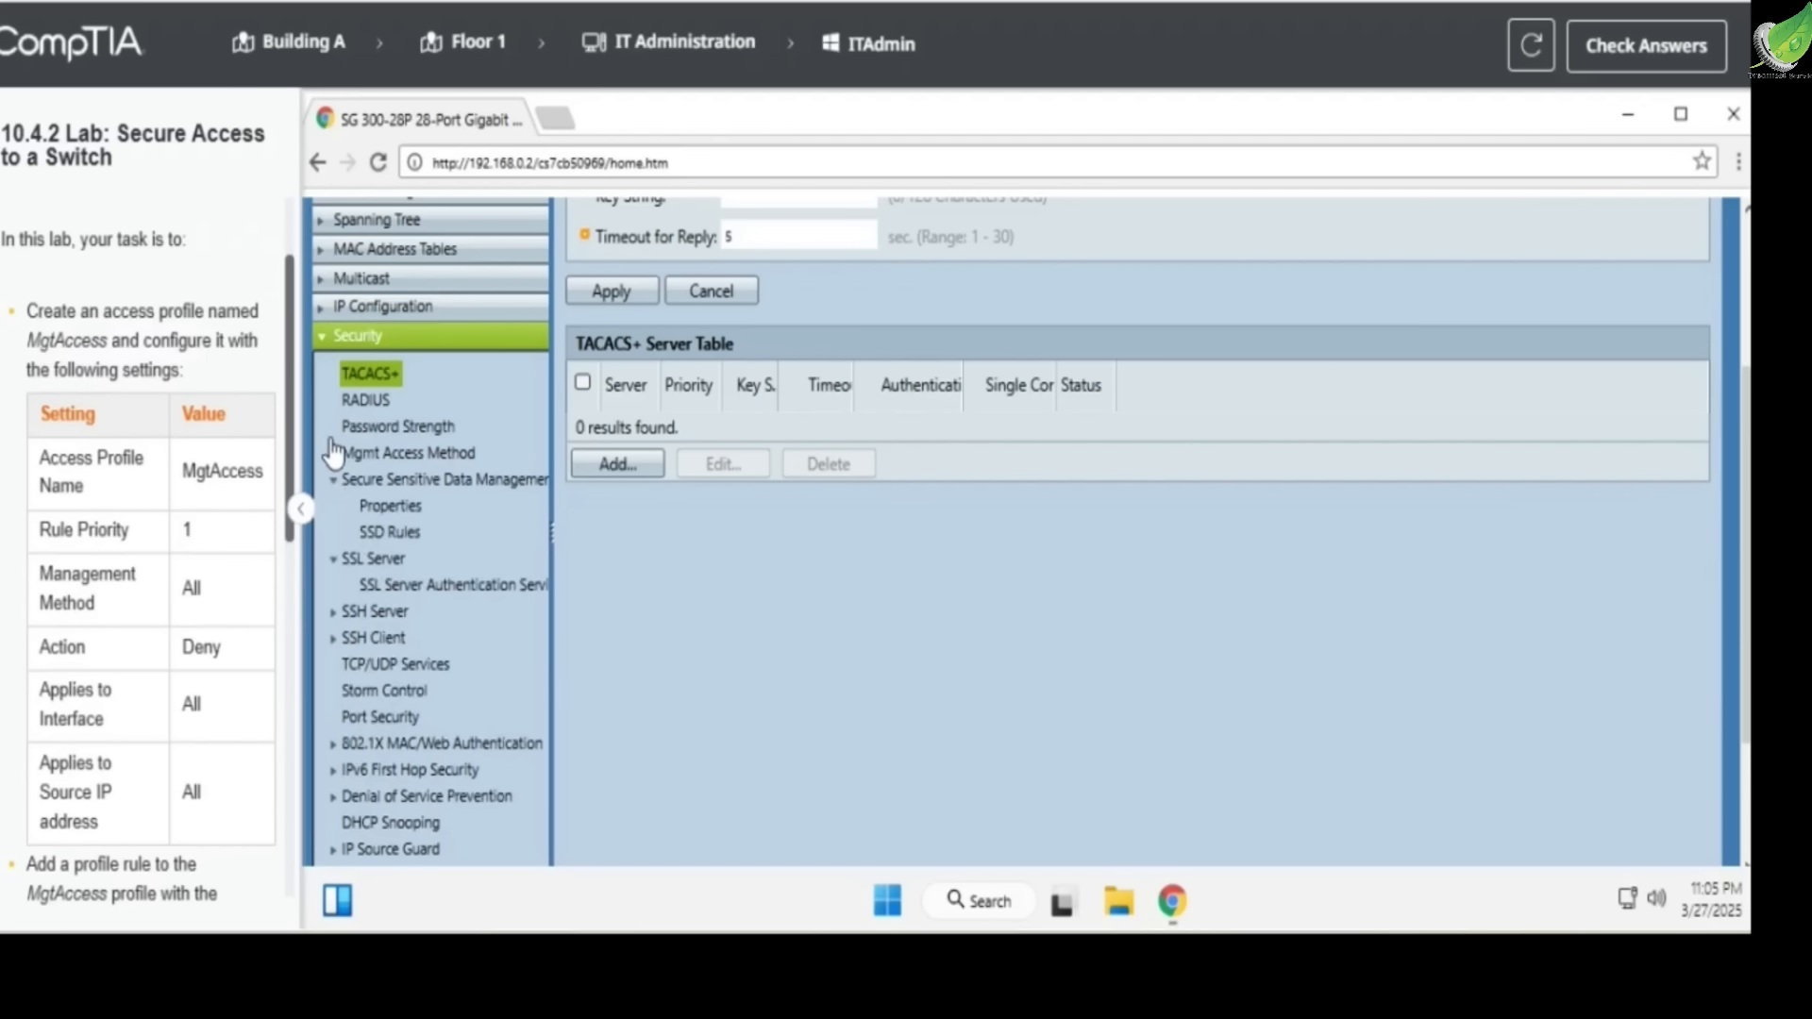
{"action": "left_click", "coordinate": [334, 456]}
{"action": "left_click", "coordinate": [370, 485]}
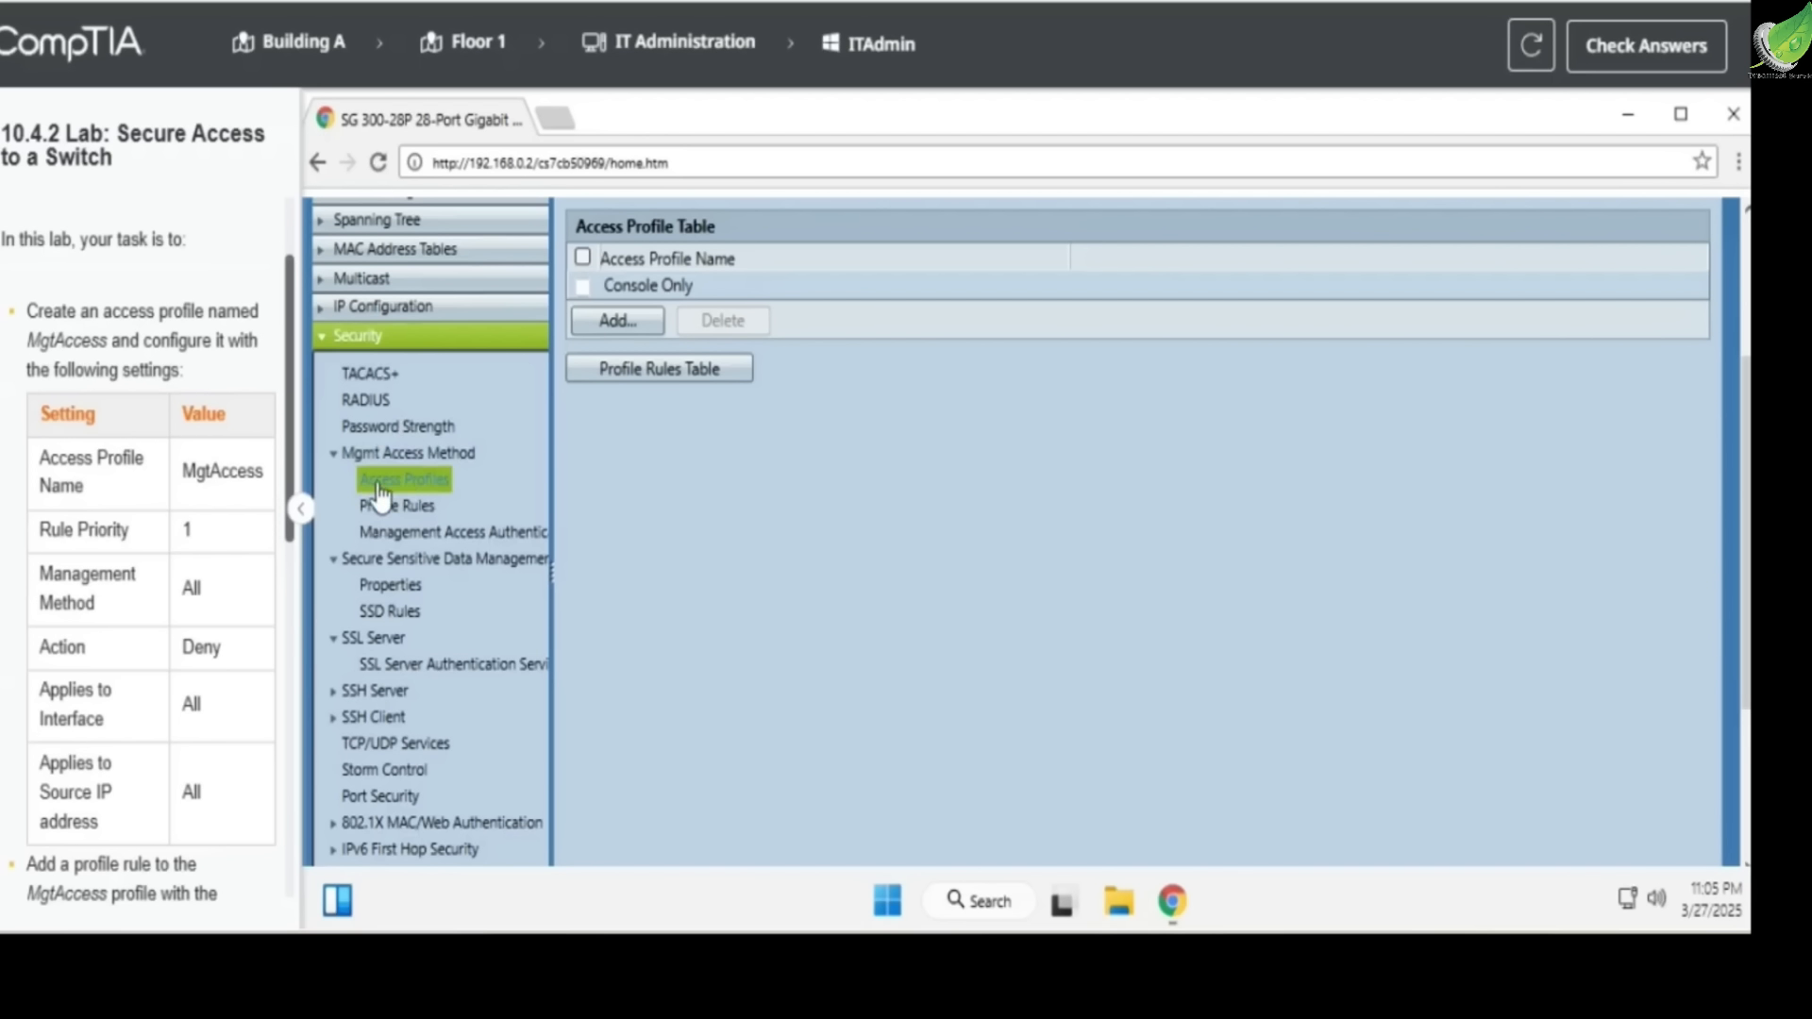
Begin a new access profile named MgtAccess with rule priority 1
{"action": "scroll", "coordinate": [693, 506], "scroll_direction": "up", "scroll_amount": 2}
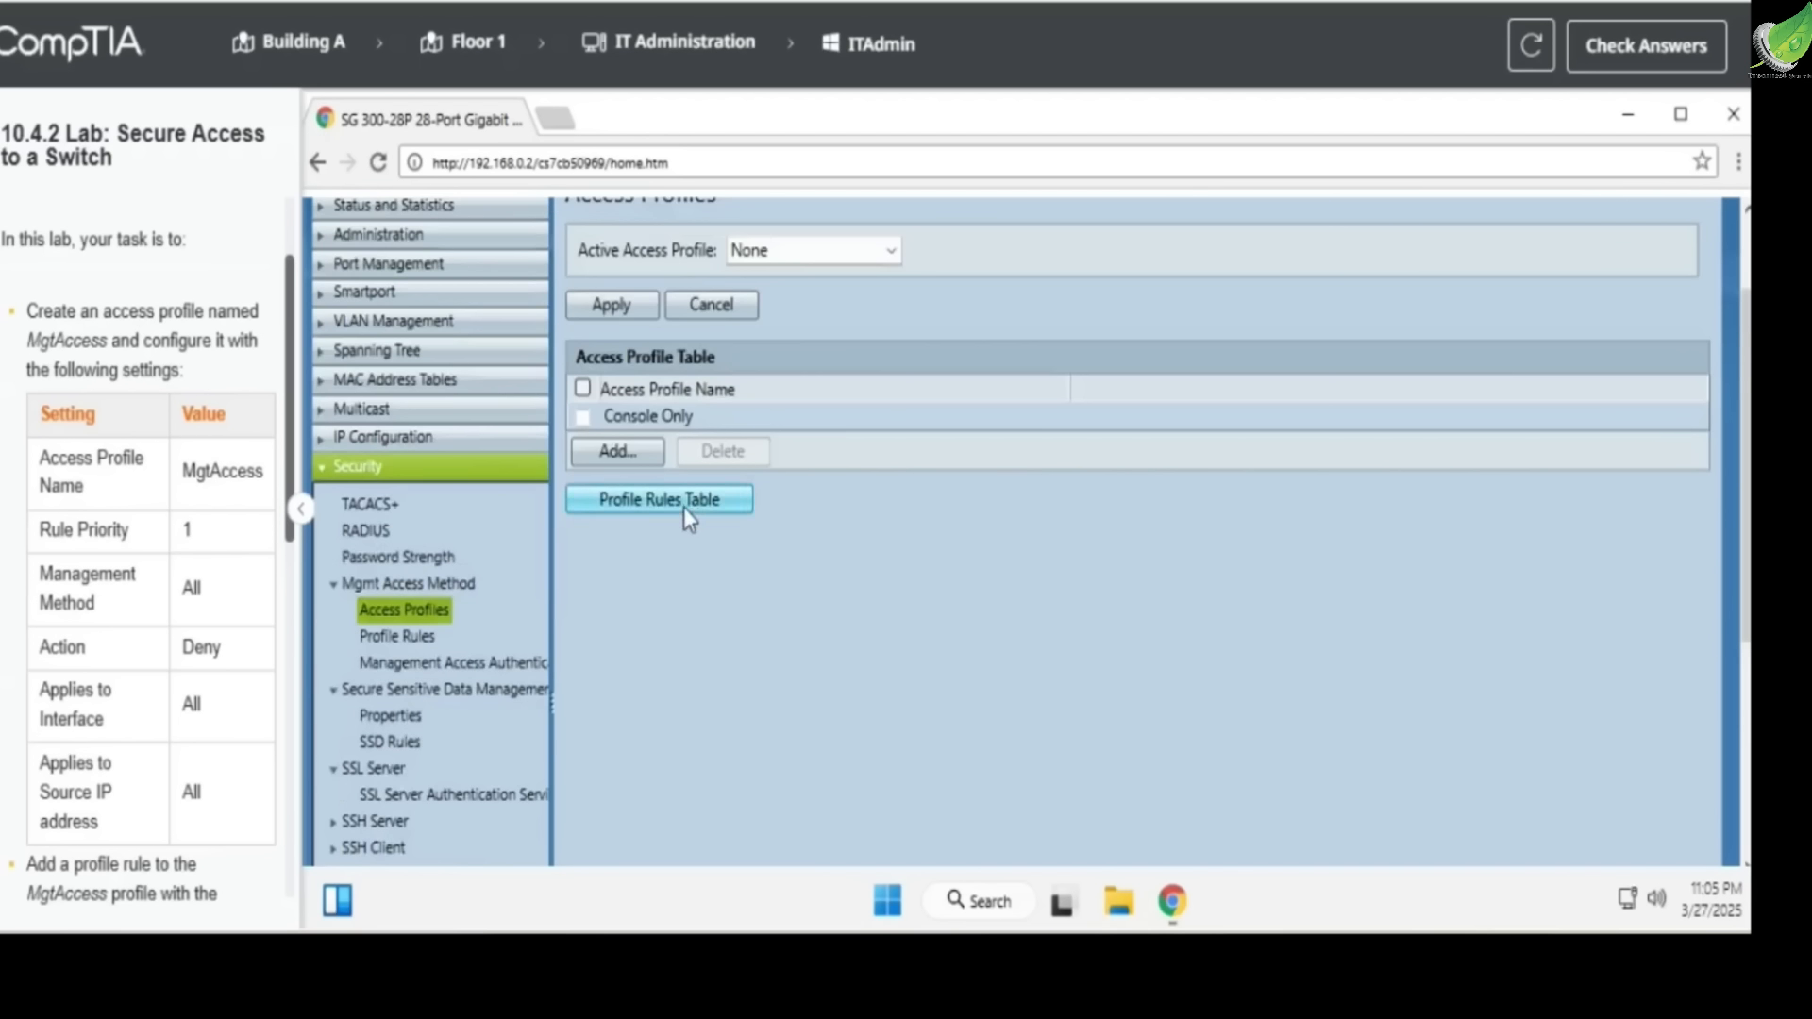
{"action": "left_click", "coordinate": [613, 451]}
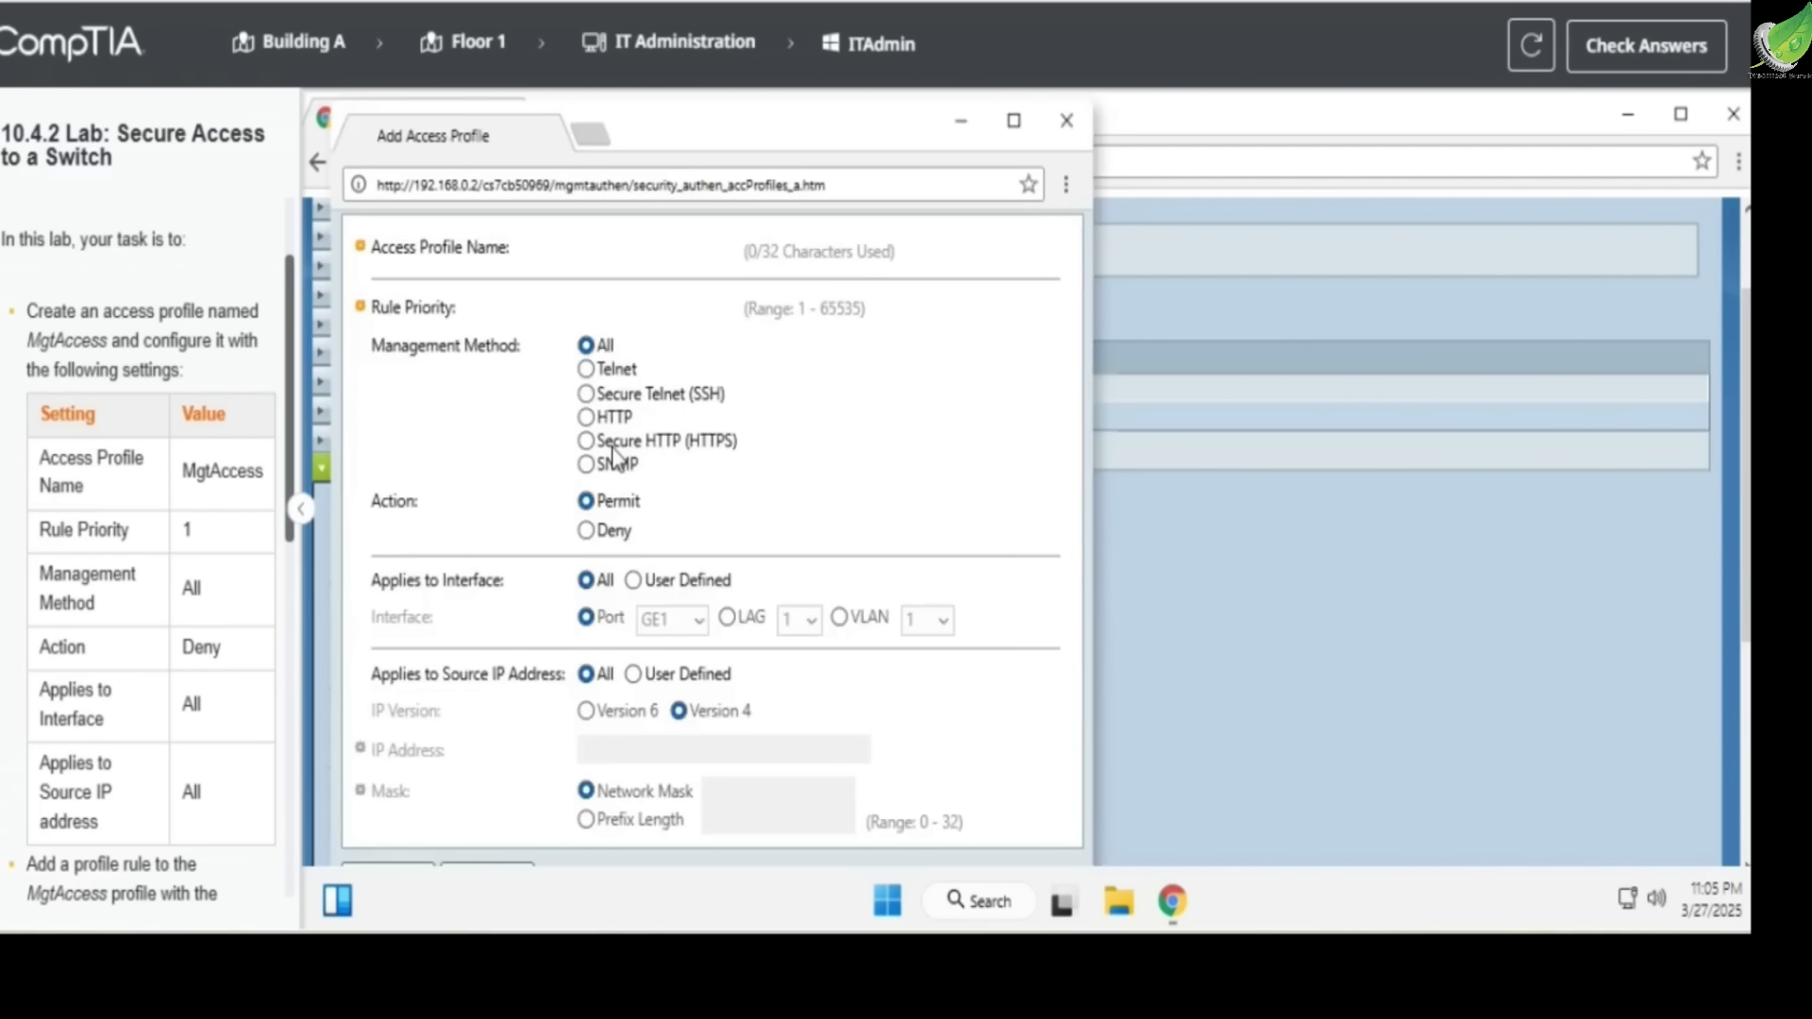
{"action": "left_click", "coordinate": [595, 253]}
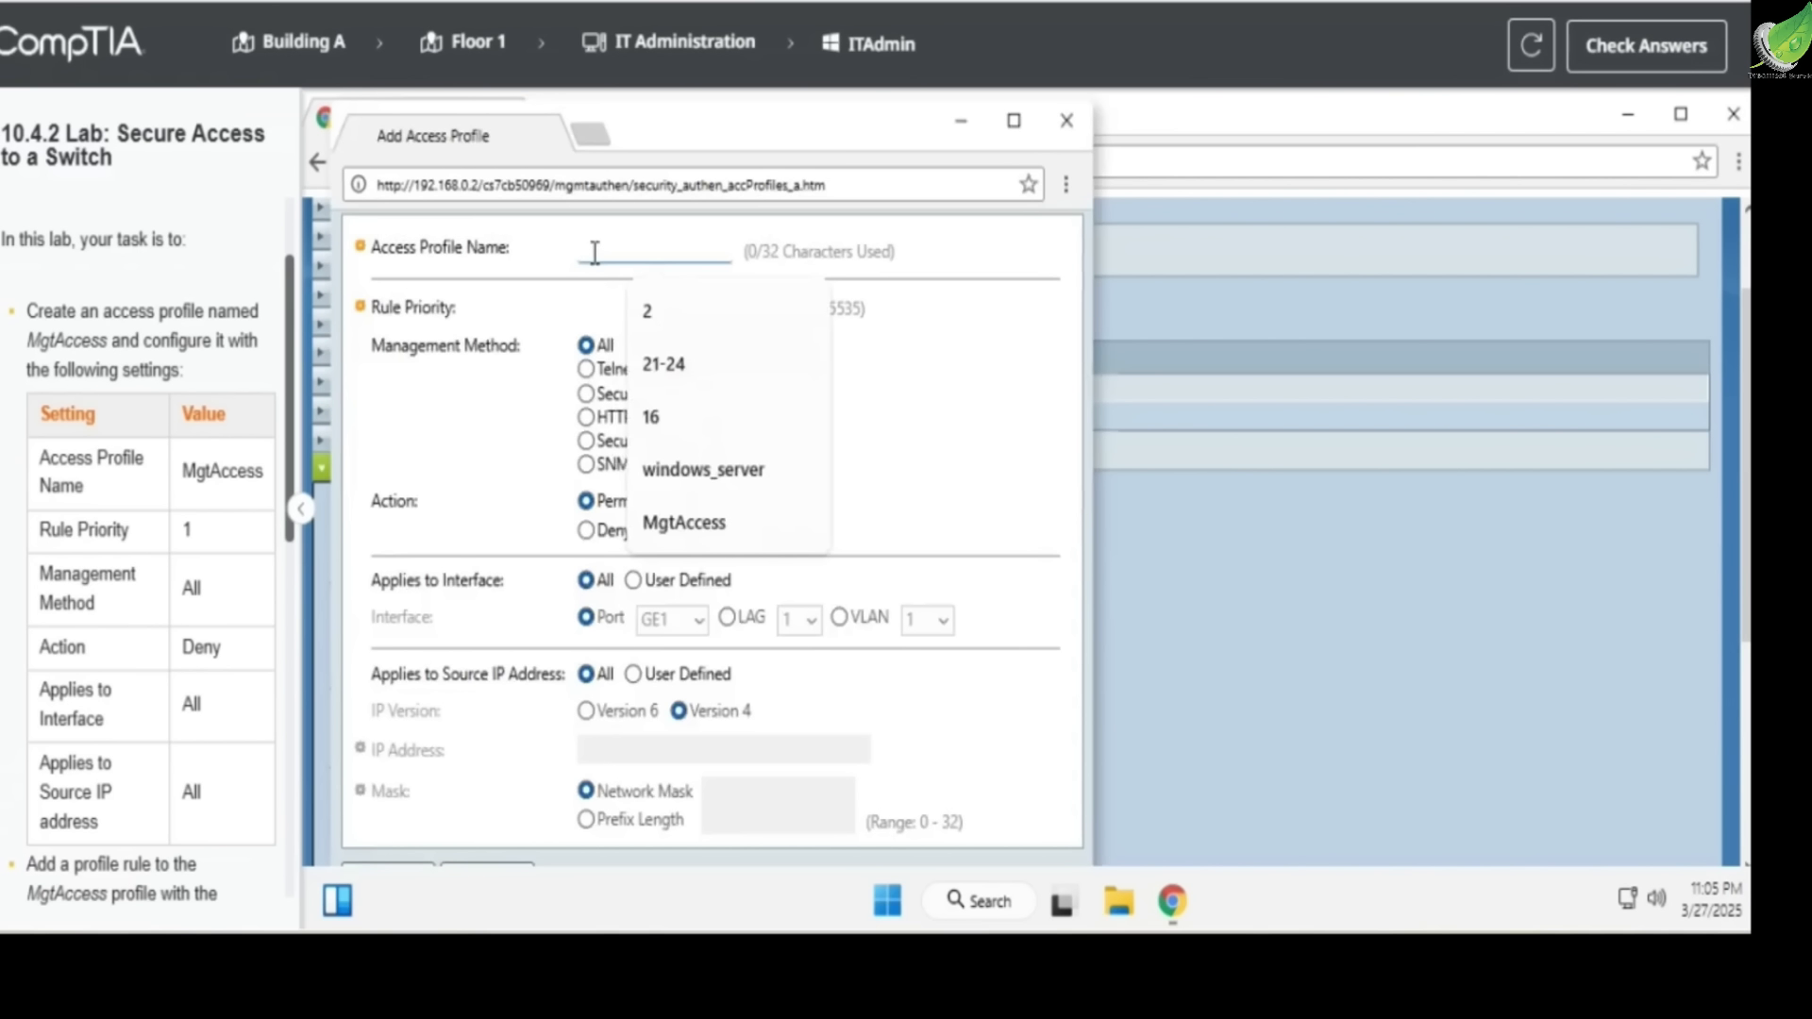
{"action": "type", "text": "Mgt"}
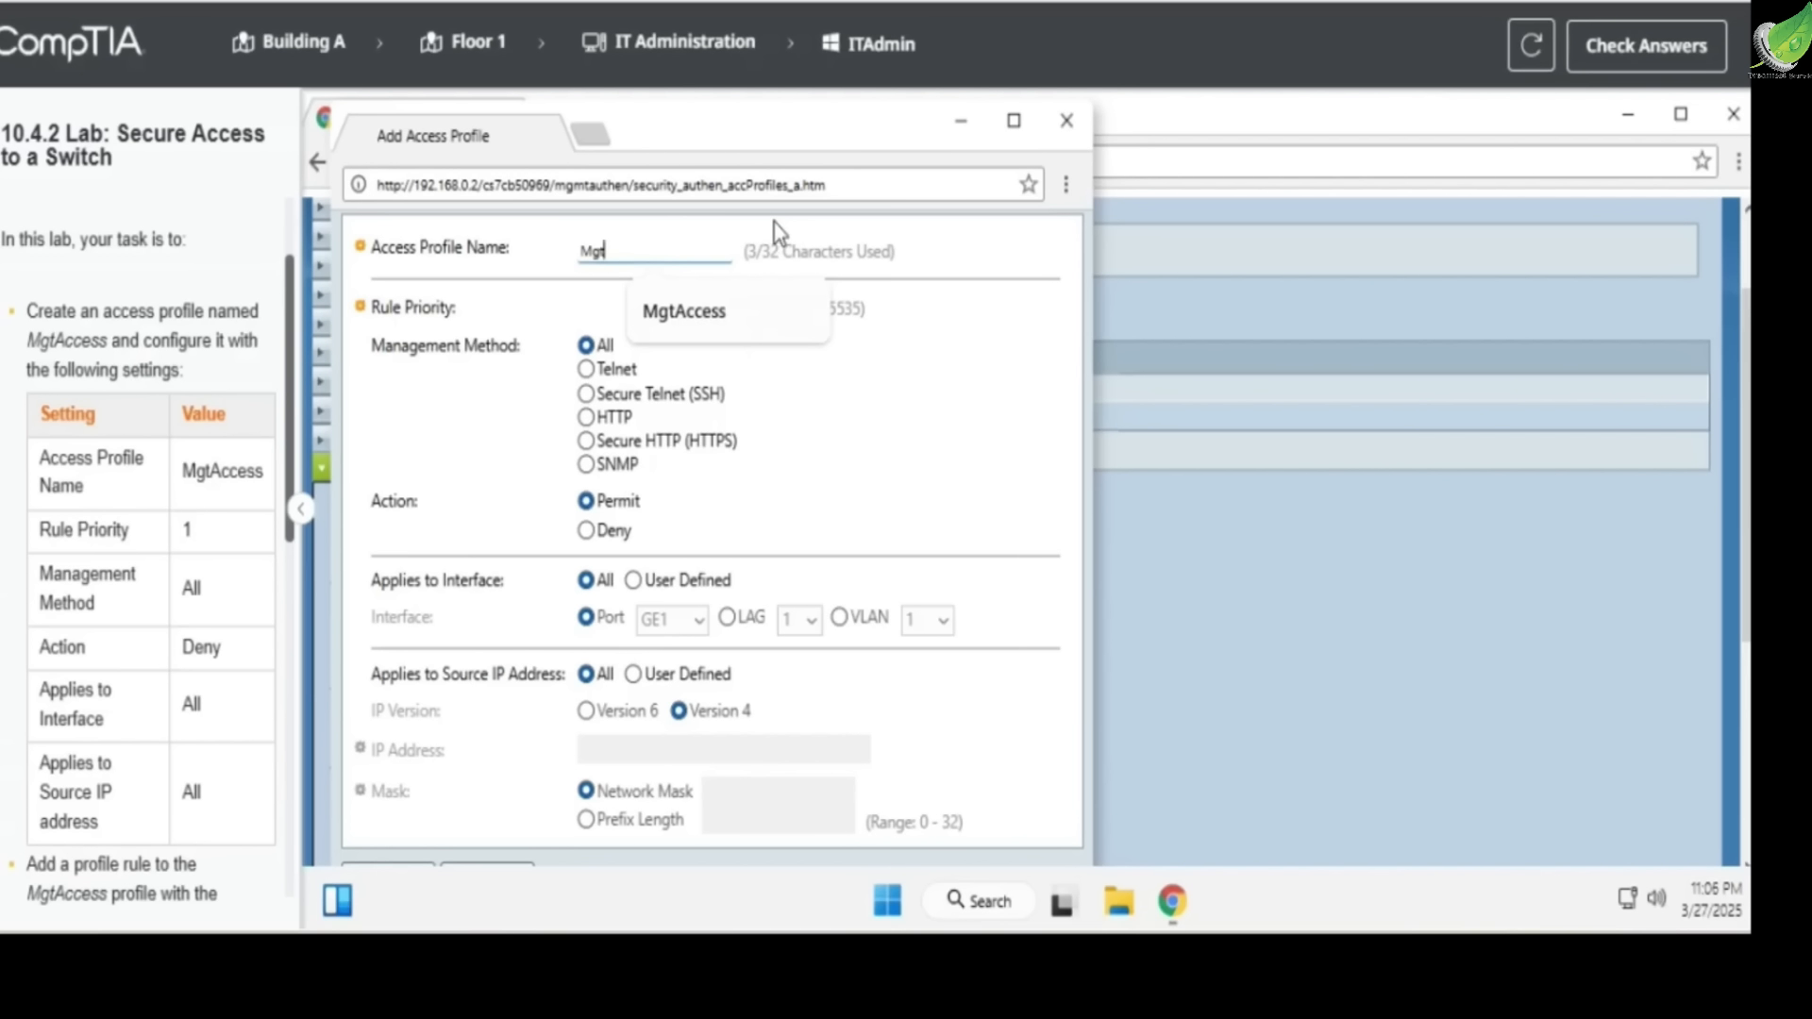
{"action": "type", "text": "Access"}
{"action": "left_click", "coordinate": [653, 299]}
{"action": "type", "text": "1"}
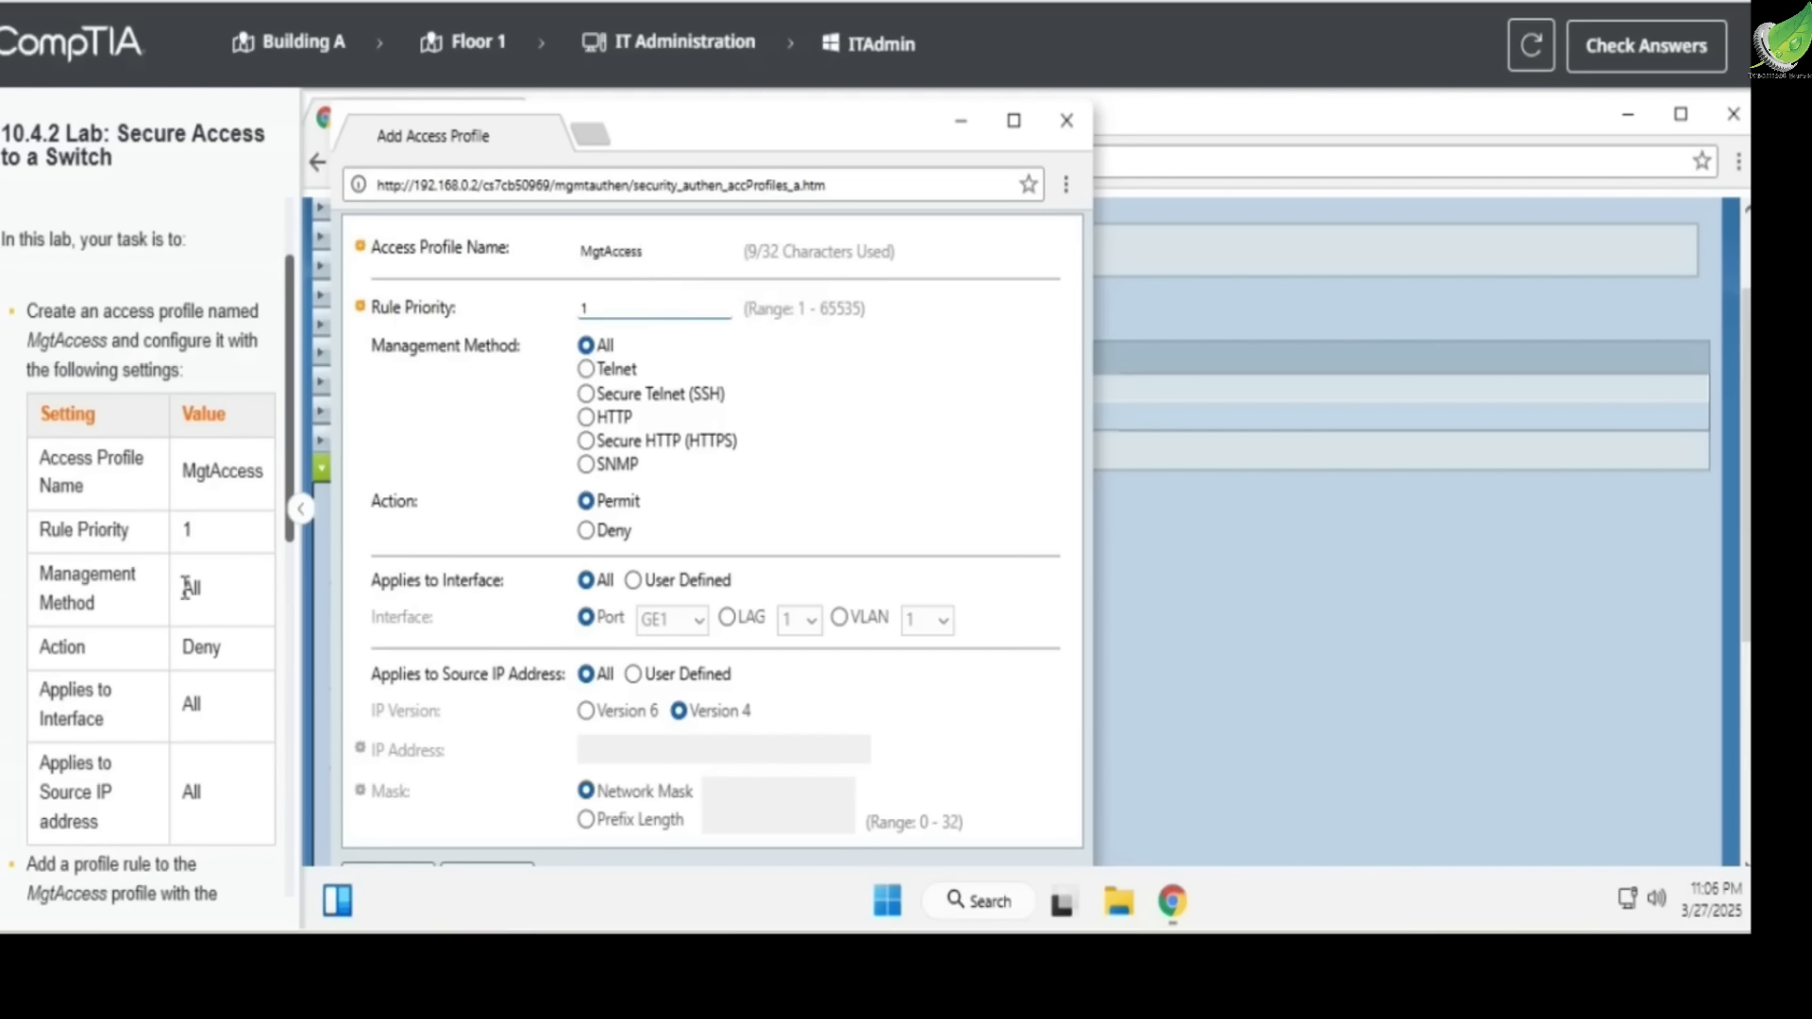
Set the new access profile's action to Deny, apply it and close the profile form
{"action": "left_click", "coordinate": [587, 530]}
{"action": "left_click", "coordinate": [1014, 121]}
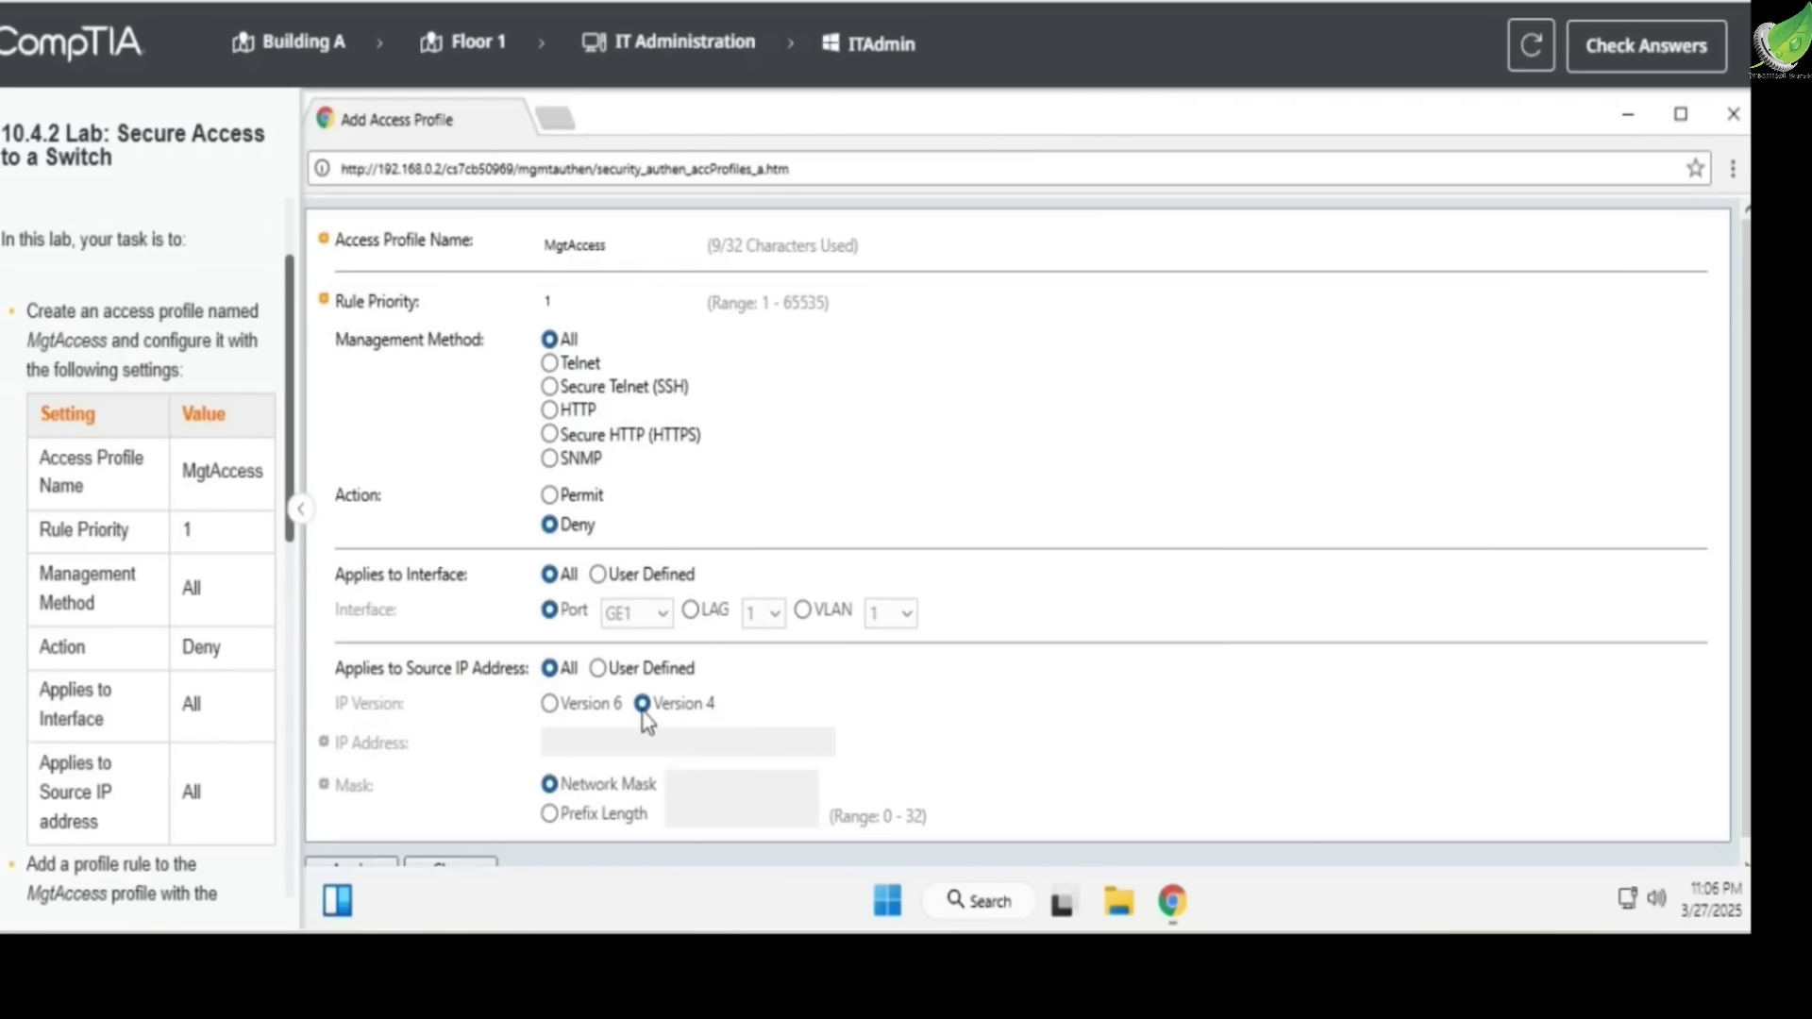
{"action": "scroll", "coordinate": [440, 849], "scroll_direction": "down", "scroll_amount": 1}
{"action": "left_click", "coordinate": [339, 863]}
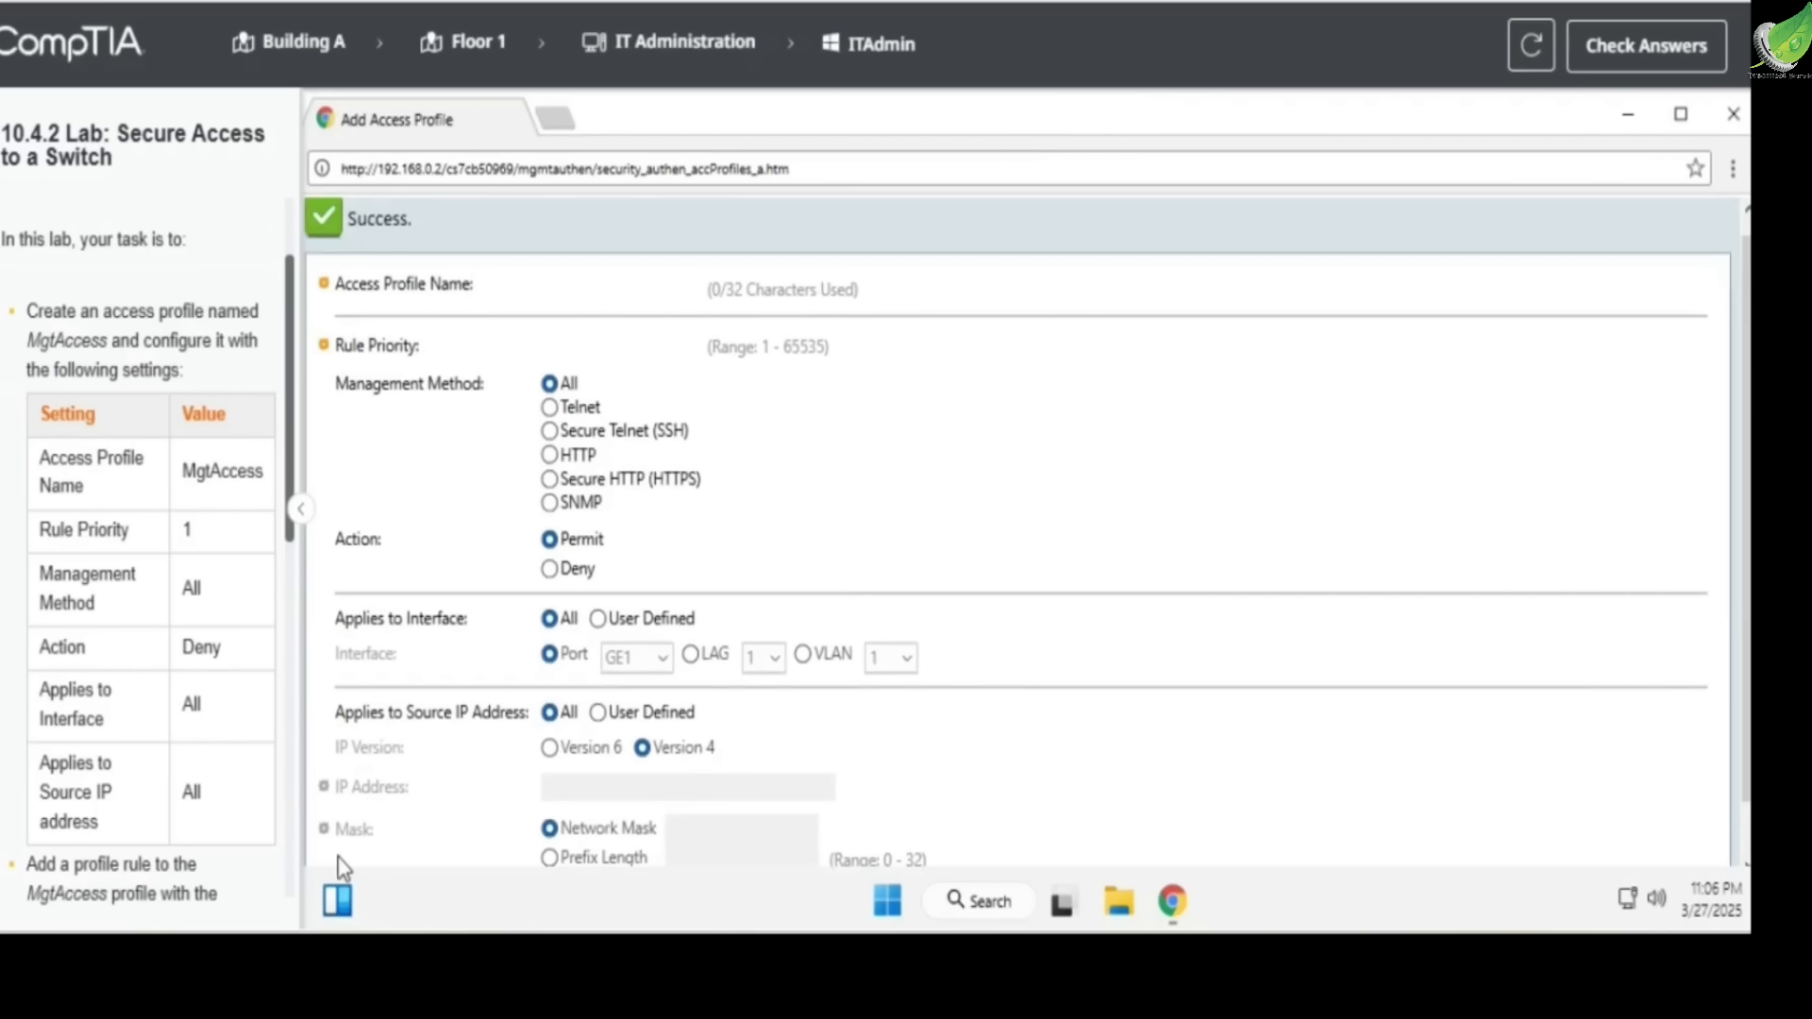
{"action": "scroll", "coordinate": [1500, 283], "scroll_direction": "up", "scroll_amount": 1}
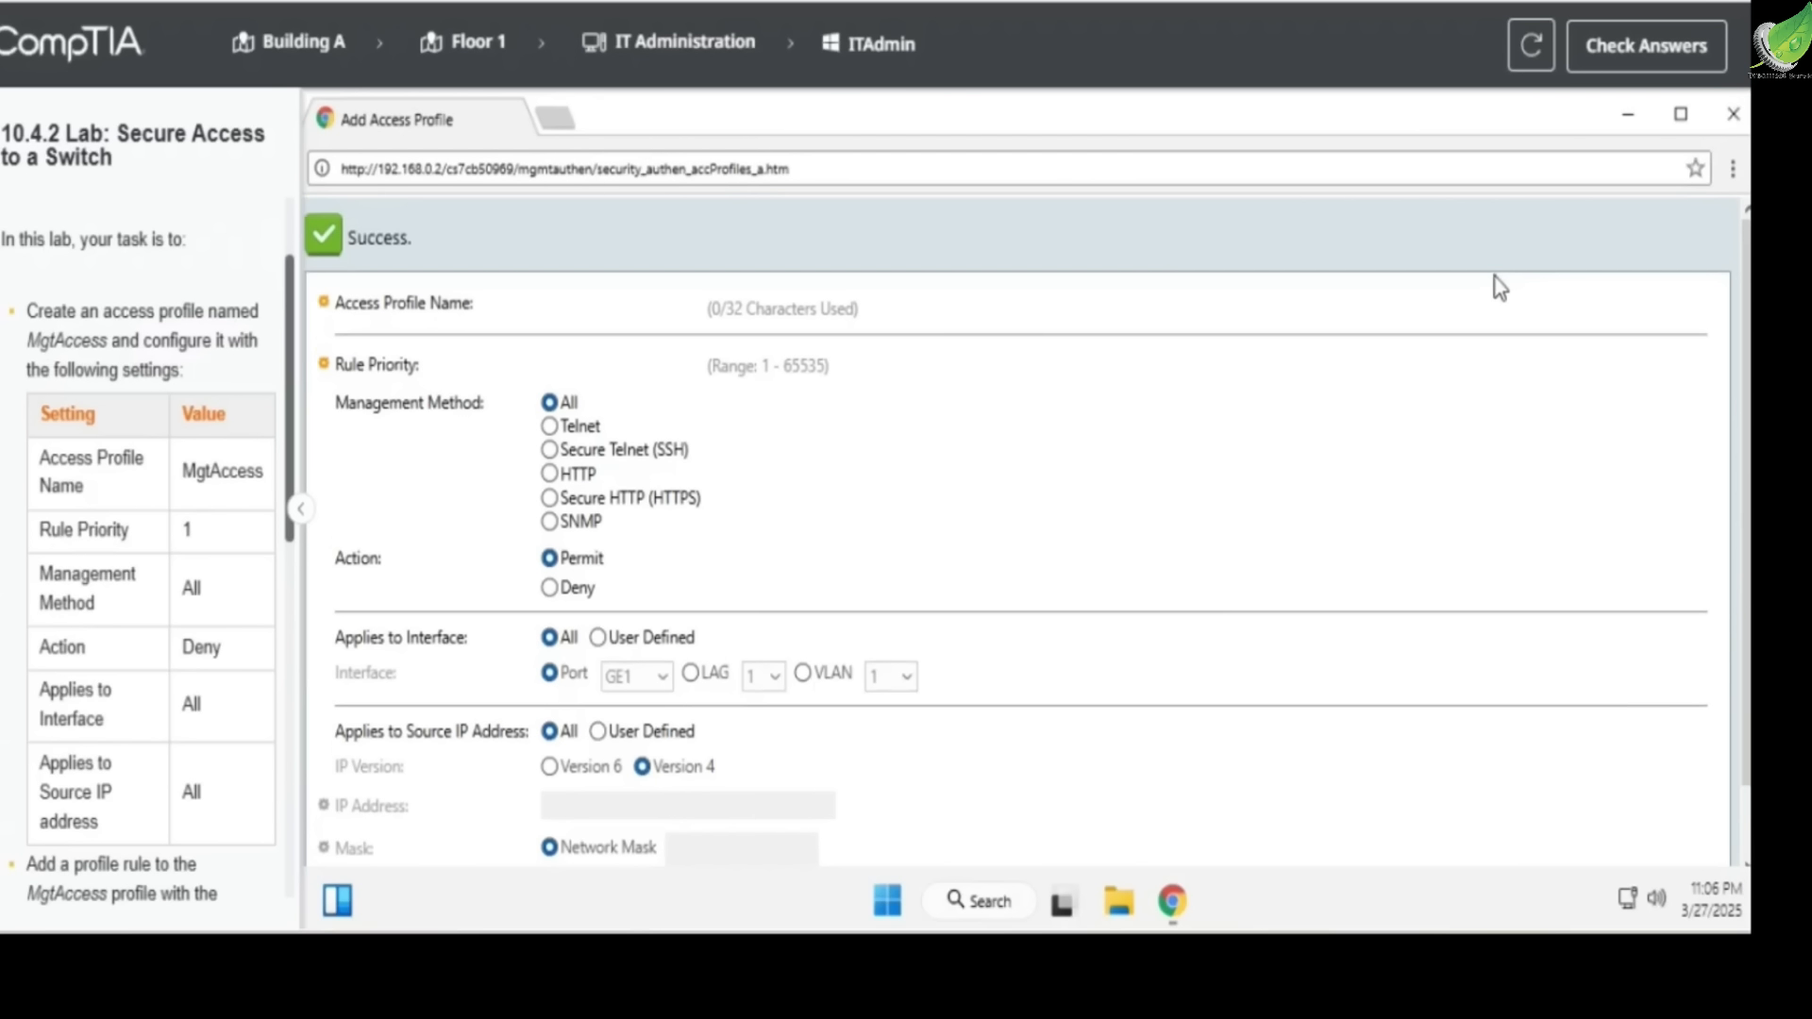
{"action": "left_click", "coordinate": [1732, 115]}
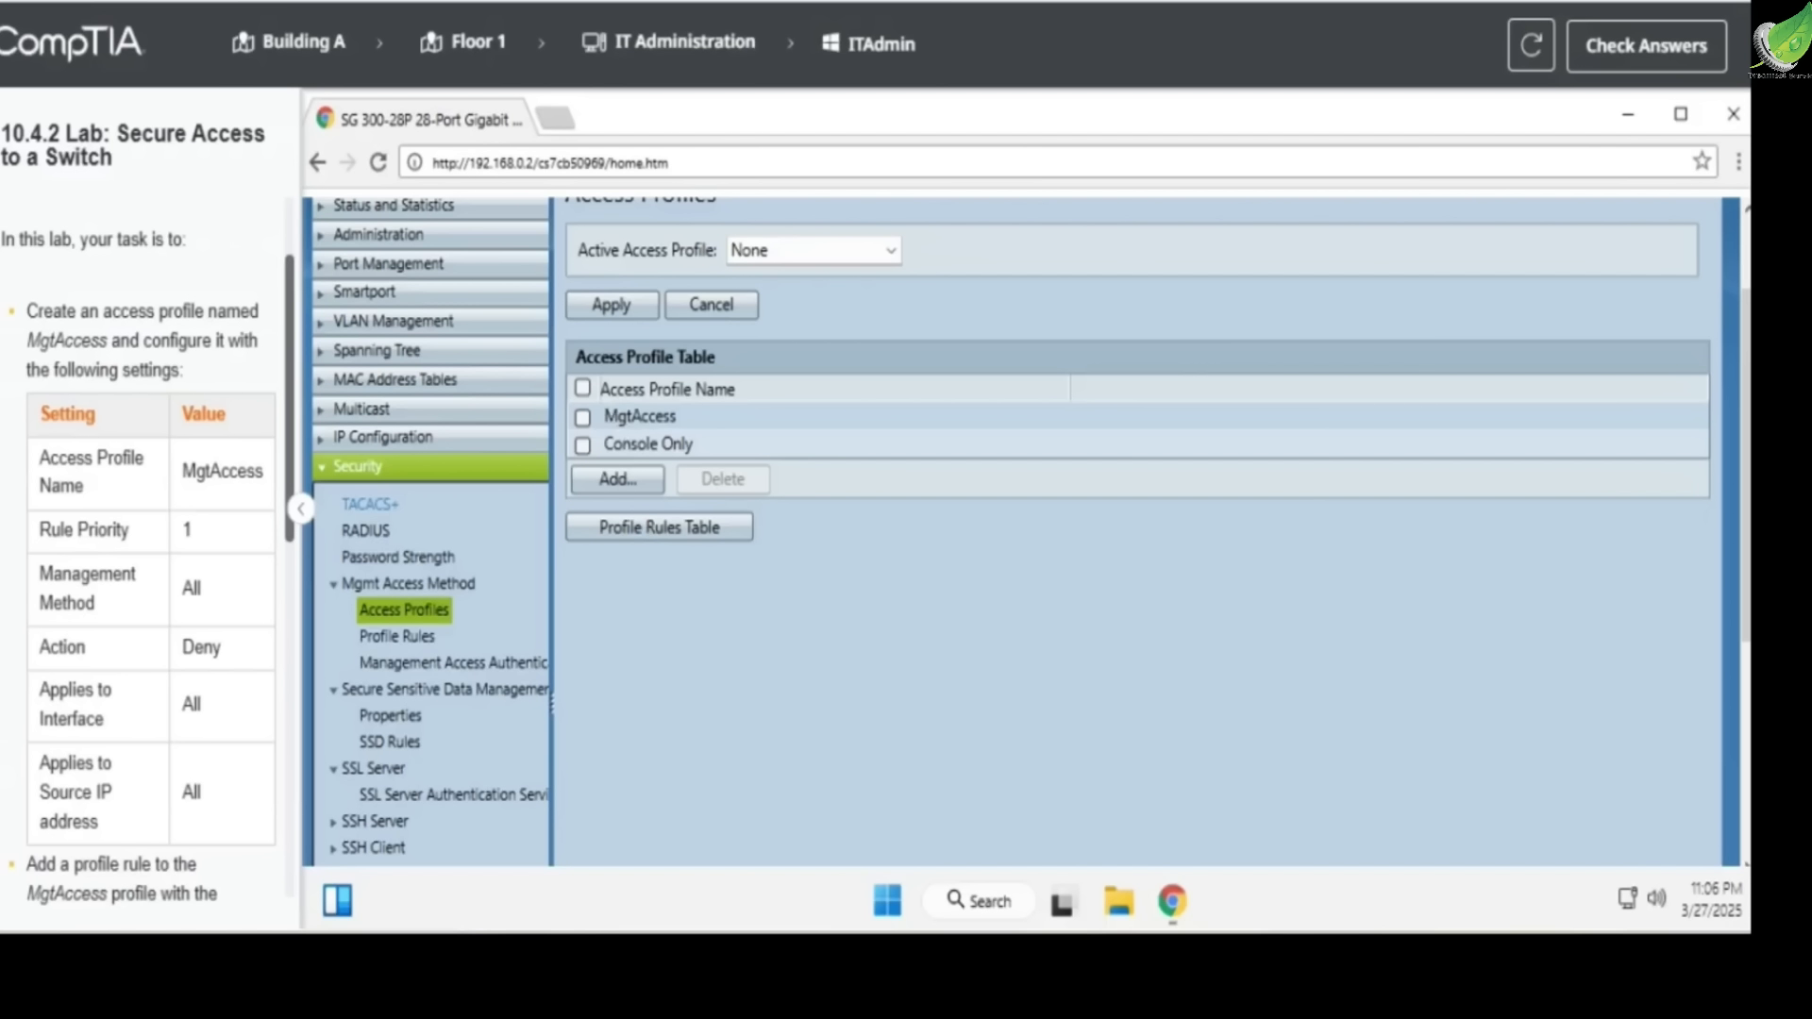
Review the required MgtAccess profile rule settings in the lab instructions, including the source IP address and network mask
{"action": "scroll", "coordinate": [61, 653], "scroll_direction": "down", "scroll_amount": 5}
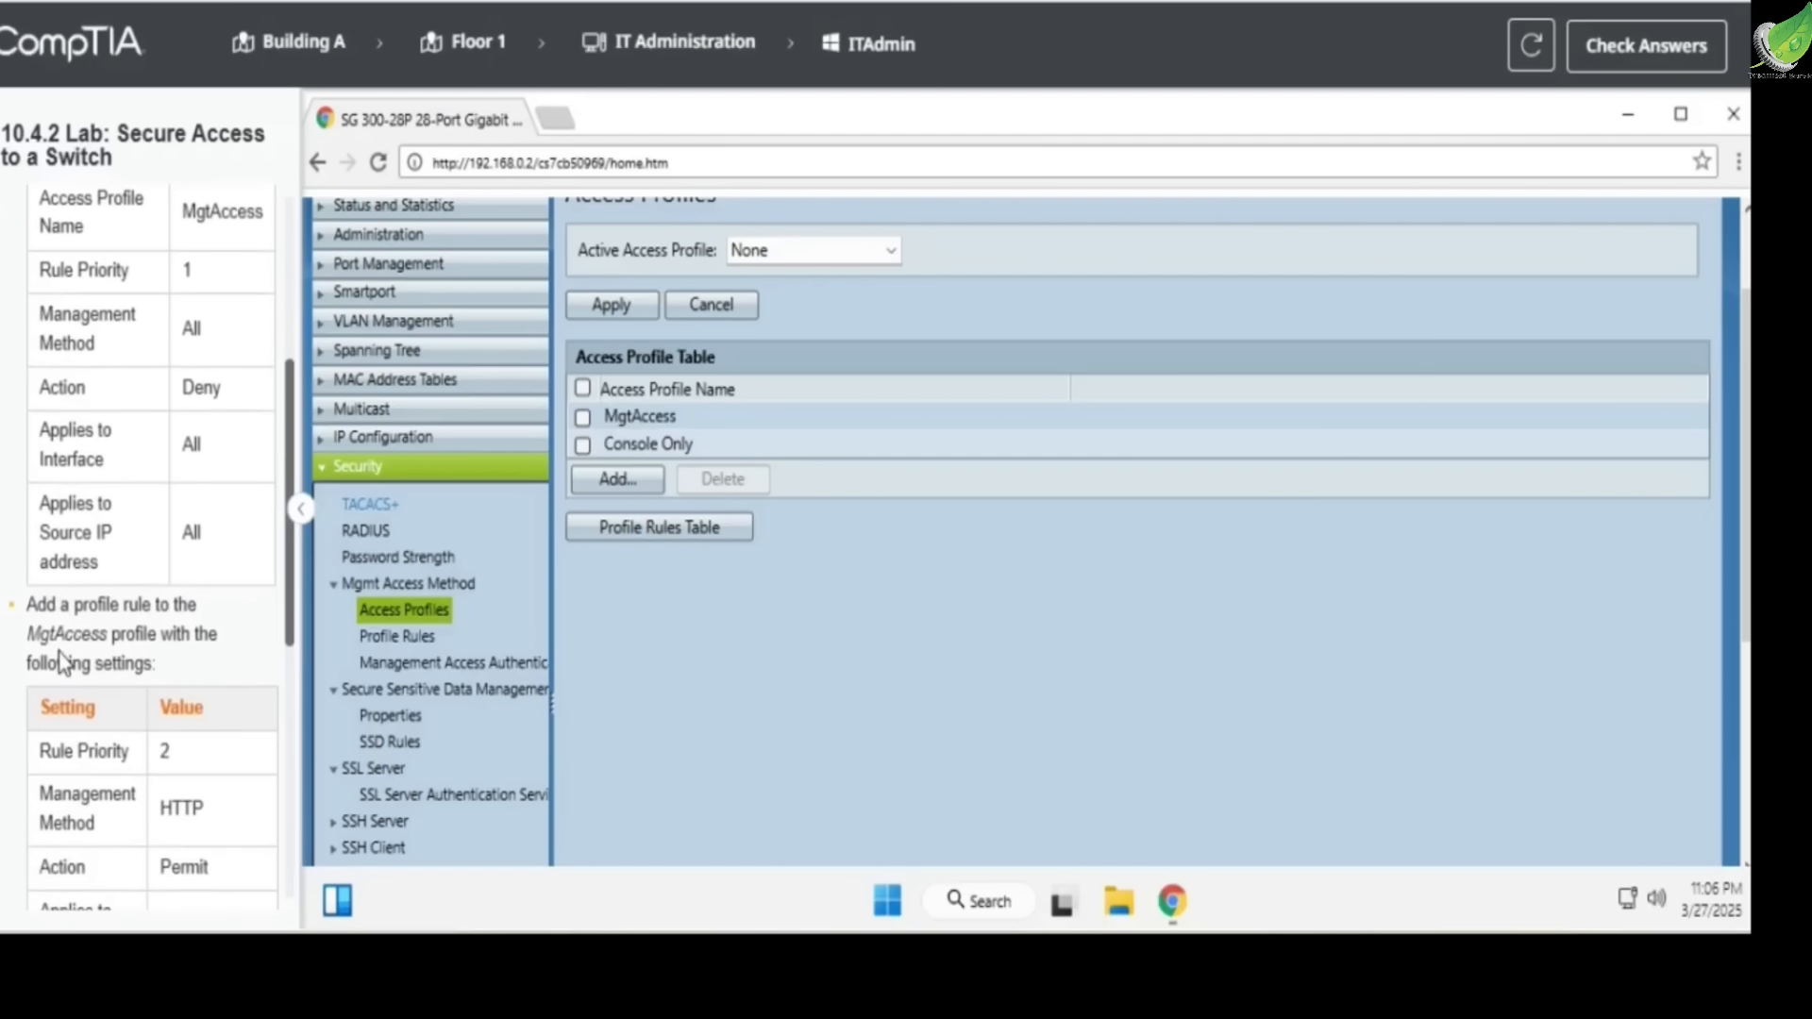
{"action": "left_click_drag", "start_coordinate": [62, 611], "coordinate": [154, 606]}
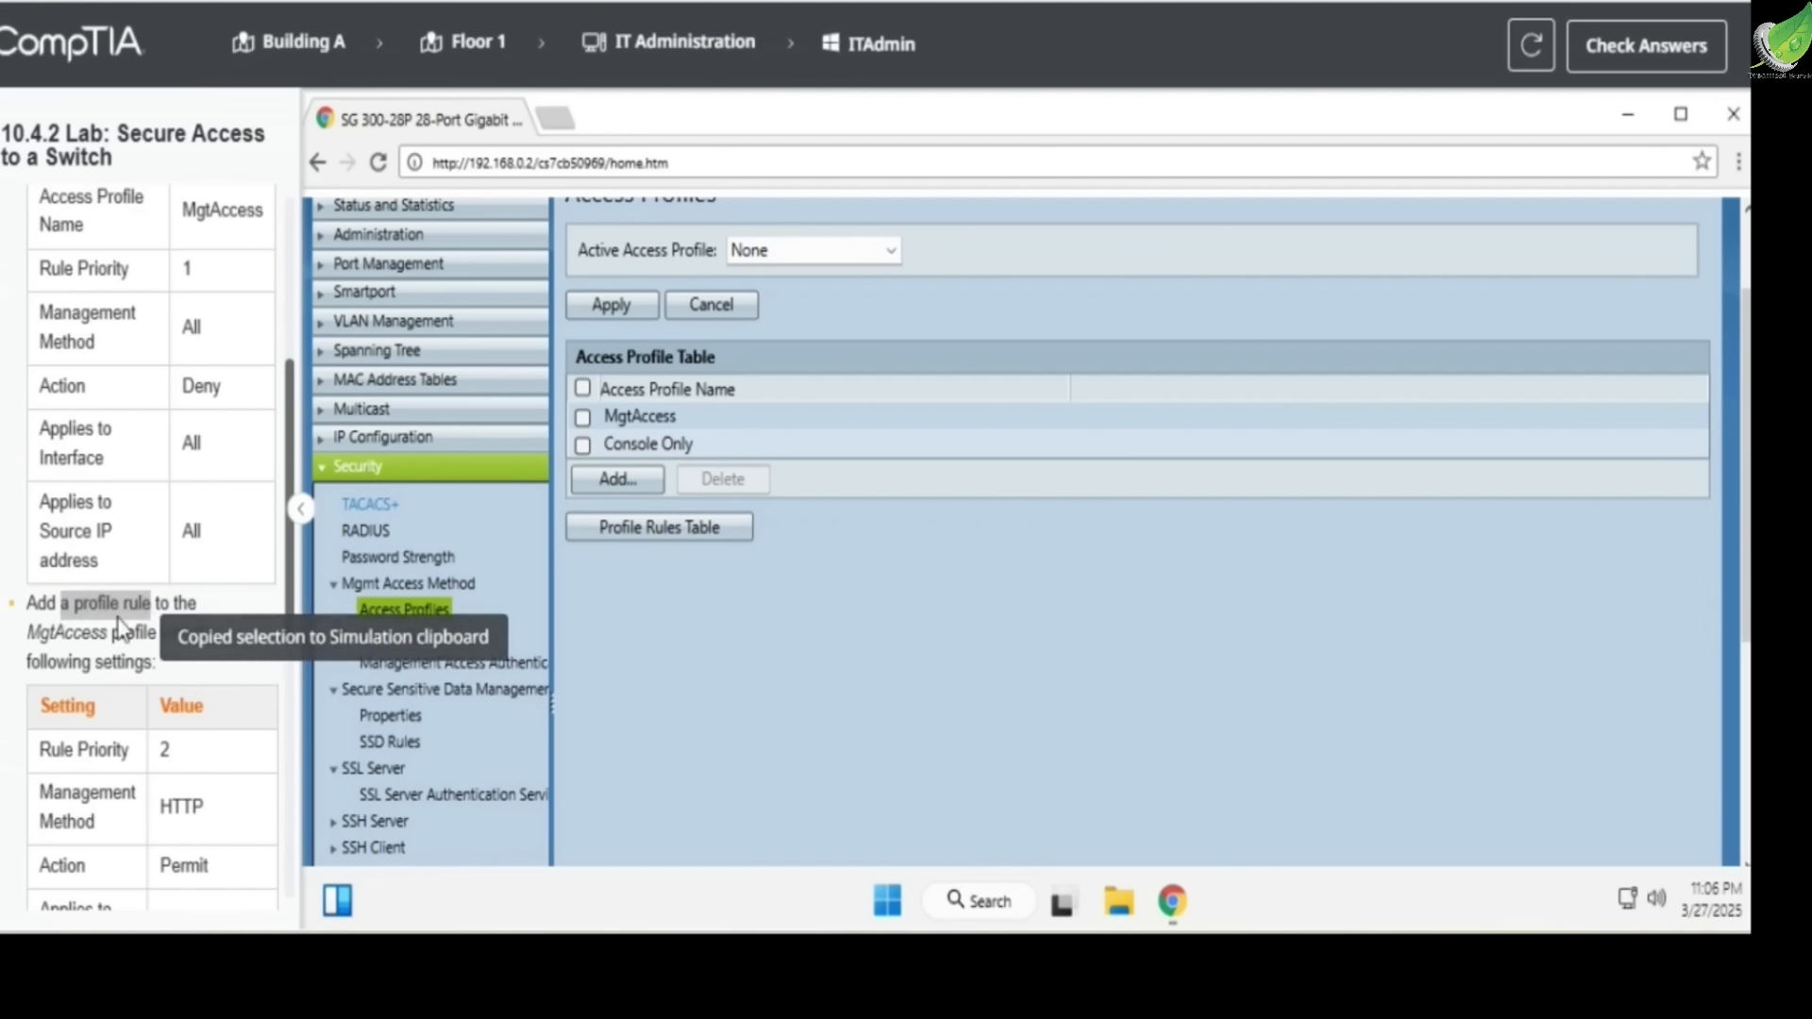
{"action": "left_click_drag", "start_coordinate": [21, 635], "coordinate": [158, 626]}
{"action": "scroll", "coordinate": [161, 627], "scroll_direction": "down", "scroll_amount": 5}
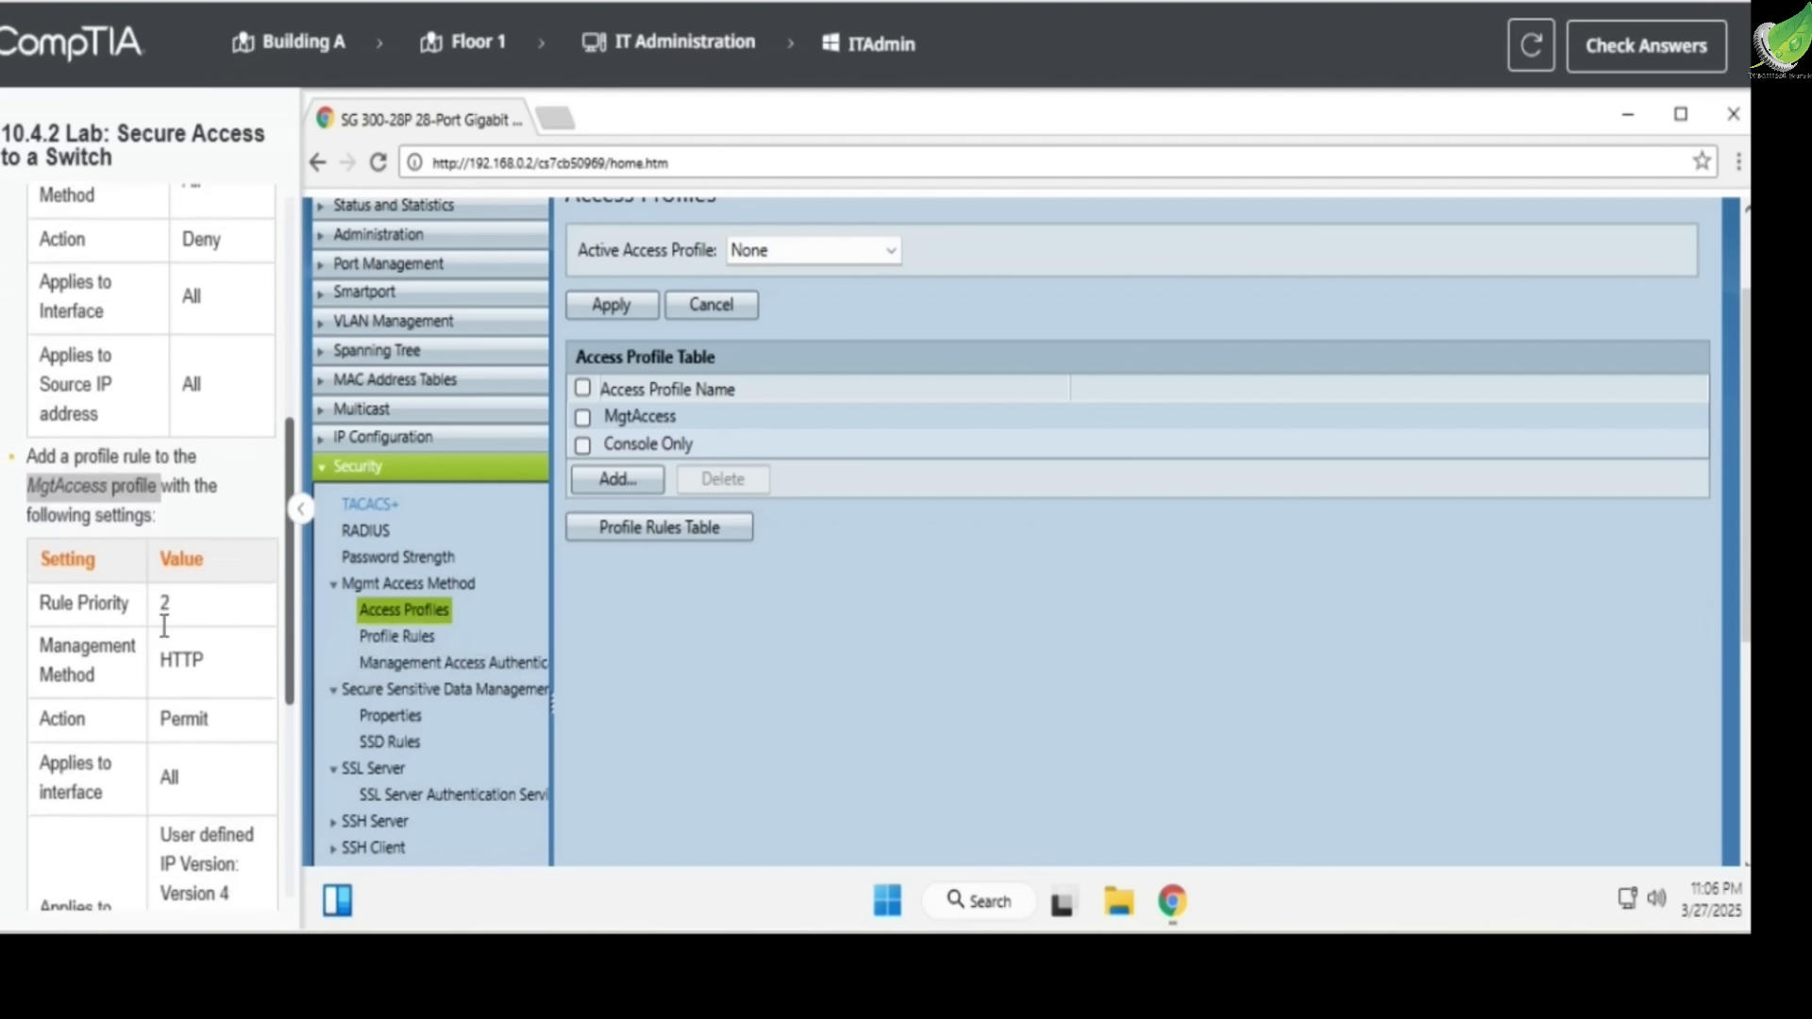
{"action": "left_click_drag", "start_coordinate": [36, 517], "coordinate": [174, 515]}
{"action": "scroll", "coordinate": [123, 552], "scroll_direction": "down", "scroll_amount": 1}
{"action": "scroll", "coordinate": [124, 552], "scroll_direction": "down", "scroll_amount": 1}
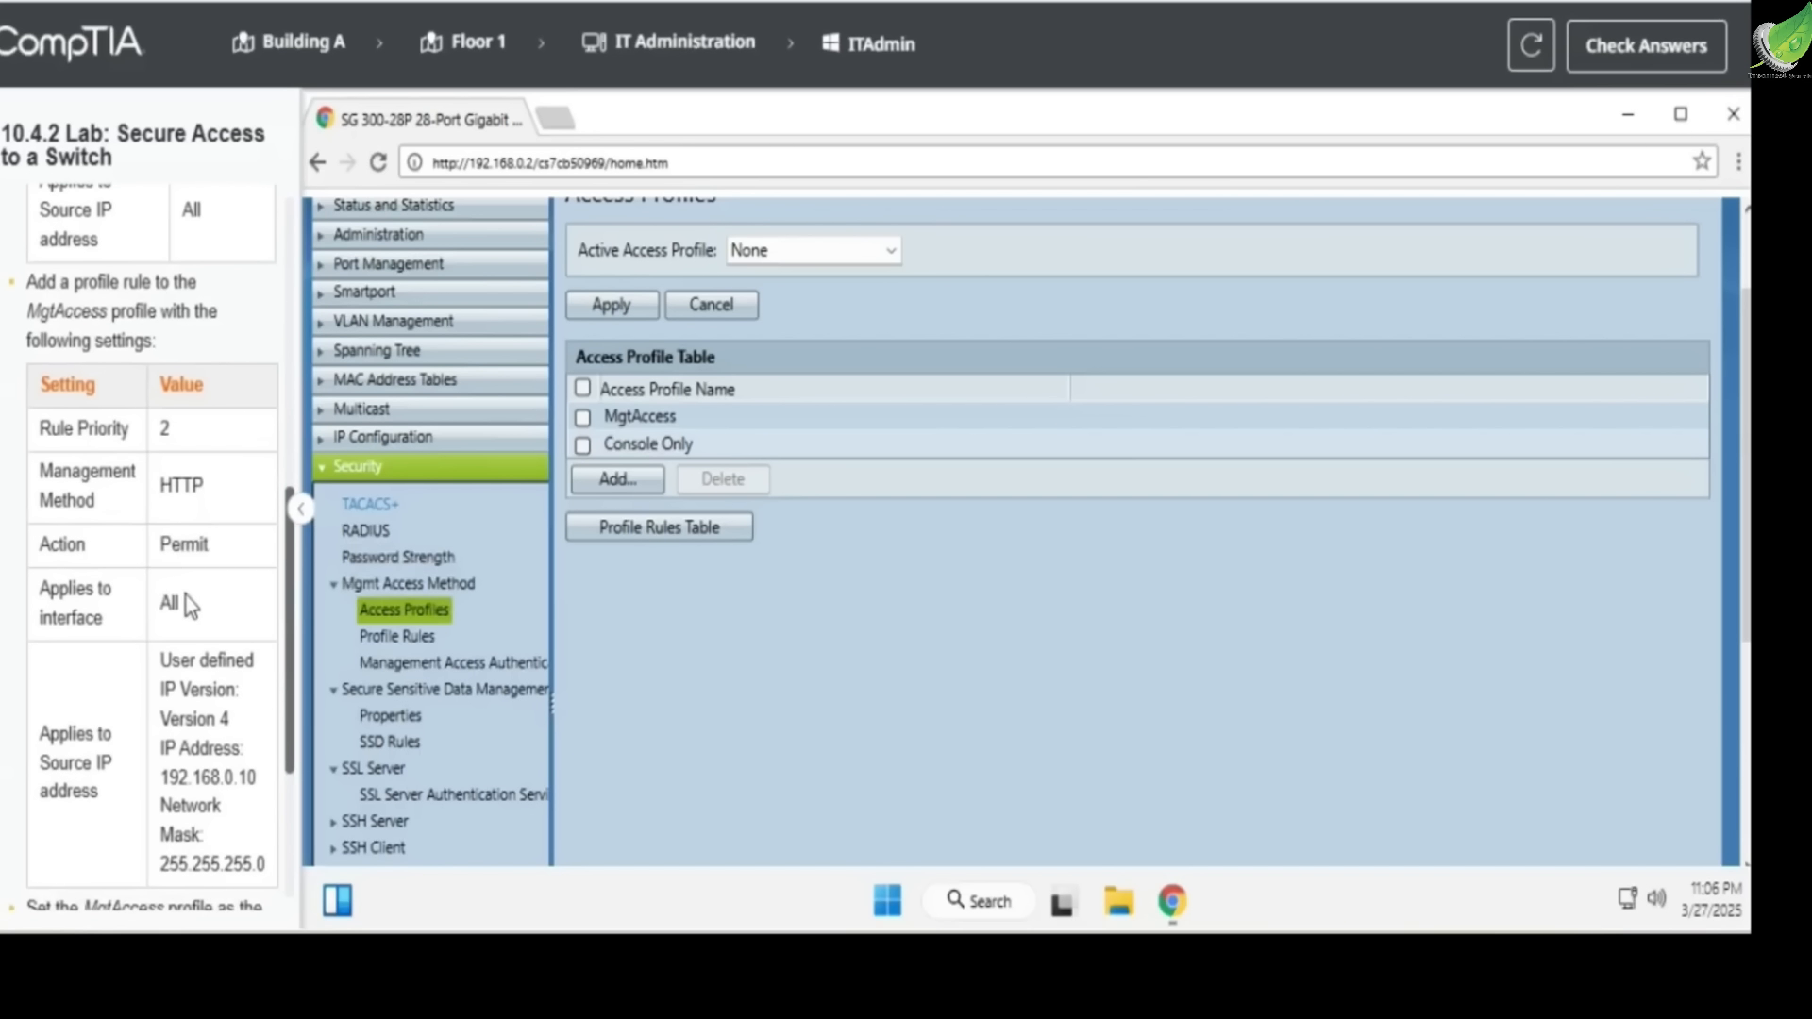
{"action": "scroll", "coordinate": [132, 600], "scroll_direction": "down", "scroll_amount": 1}
{"action": "left_click_drag", "start_coordinate": [159, 742], "coordinate": [256, 742]}
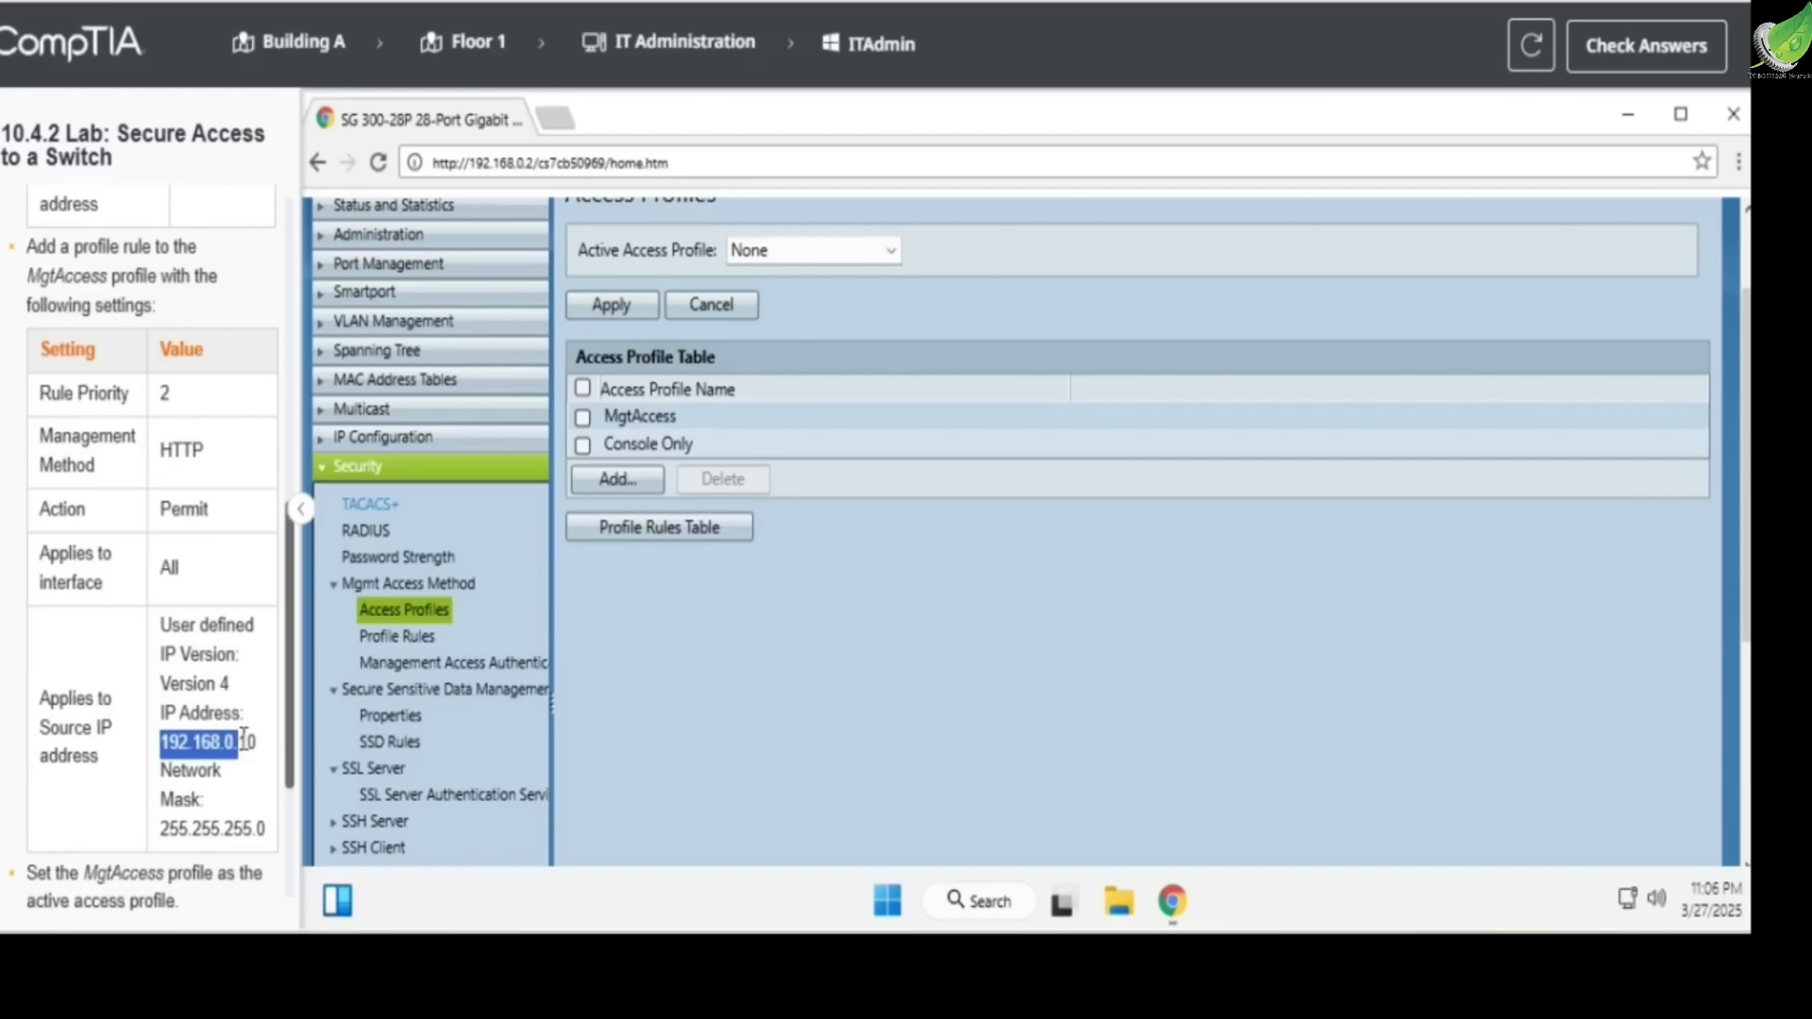
{"action": "left_click_drag", "start_coordinate": [162, 829], "coordinate": [265, 829]}
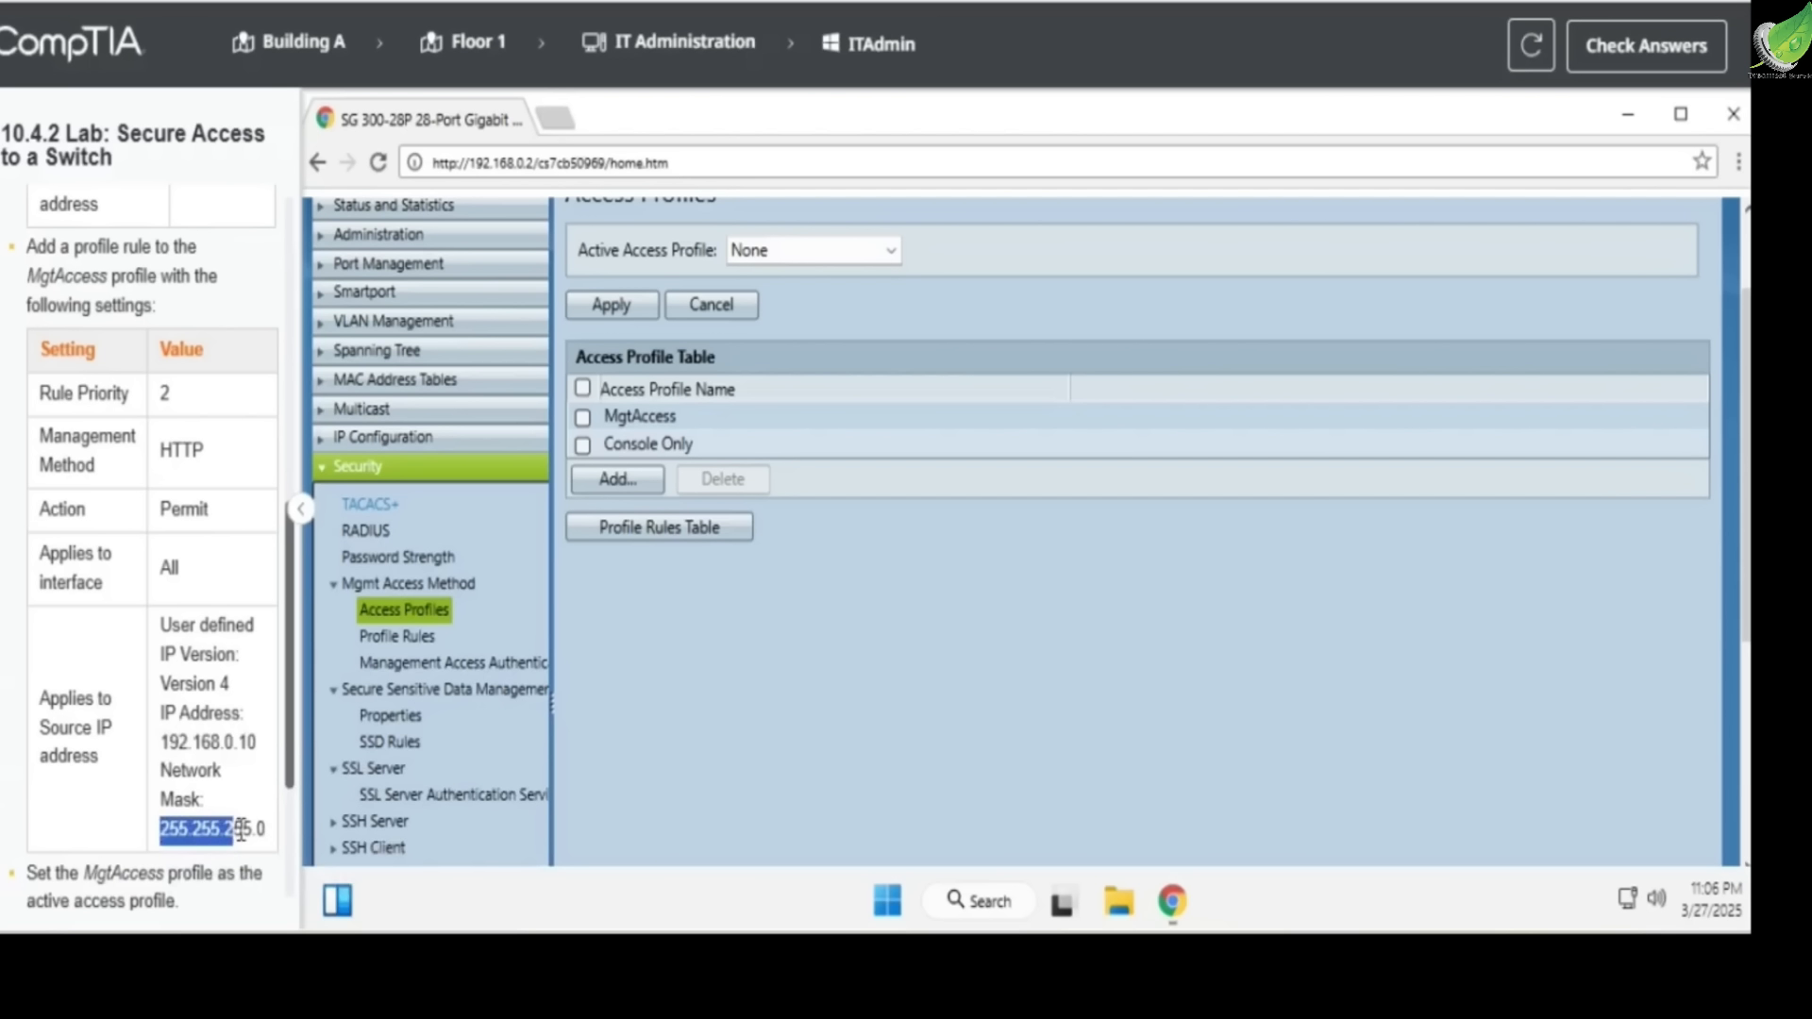
Open the switch's profile rules table and start a new profile rule for the MgtAccess profile
{"action": "left_click", "coordinate": [589, 421]}
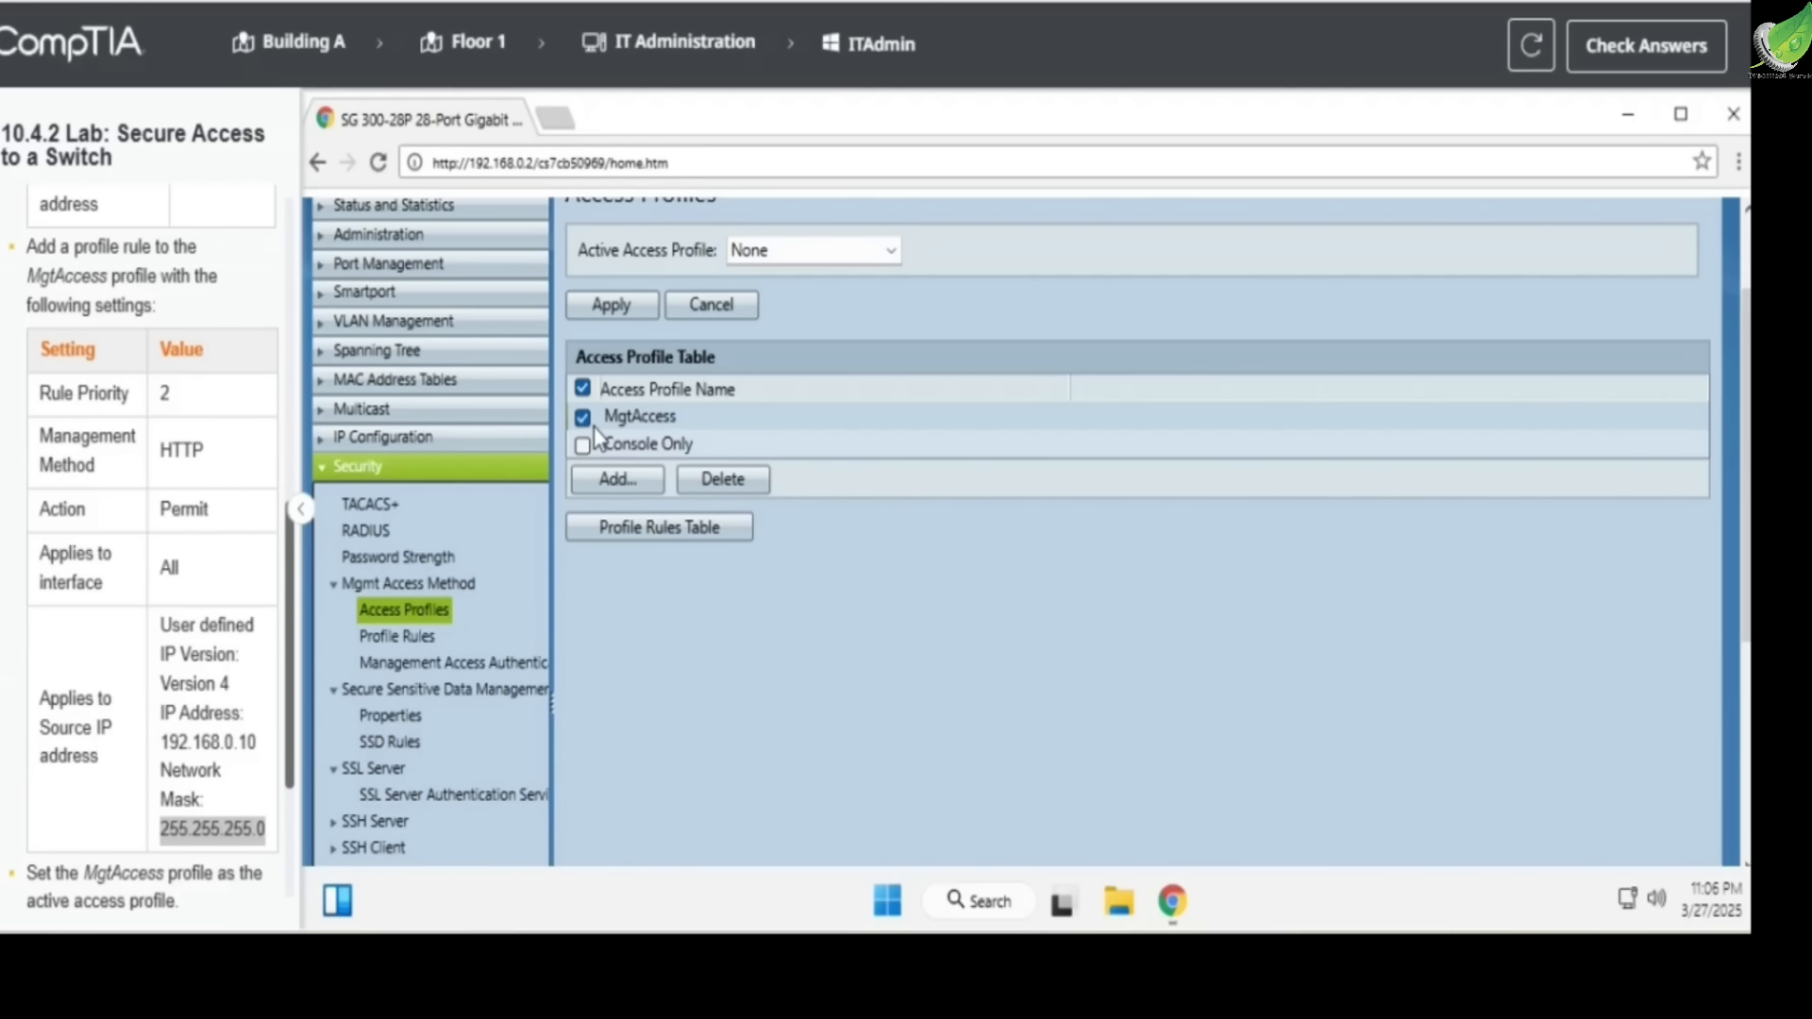
{"action": "left_click", "coordinate": [679, 525]}
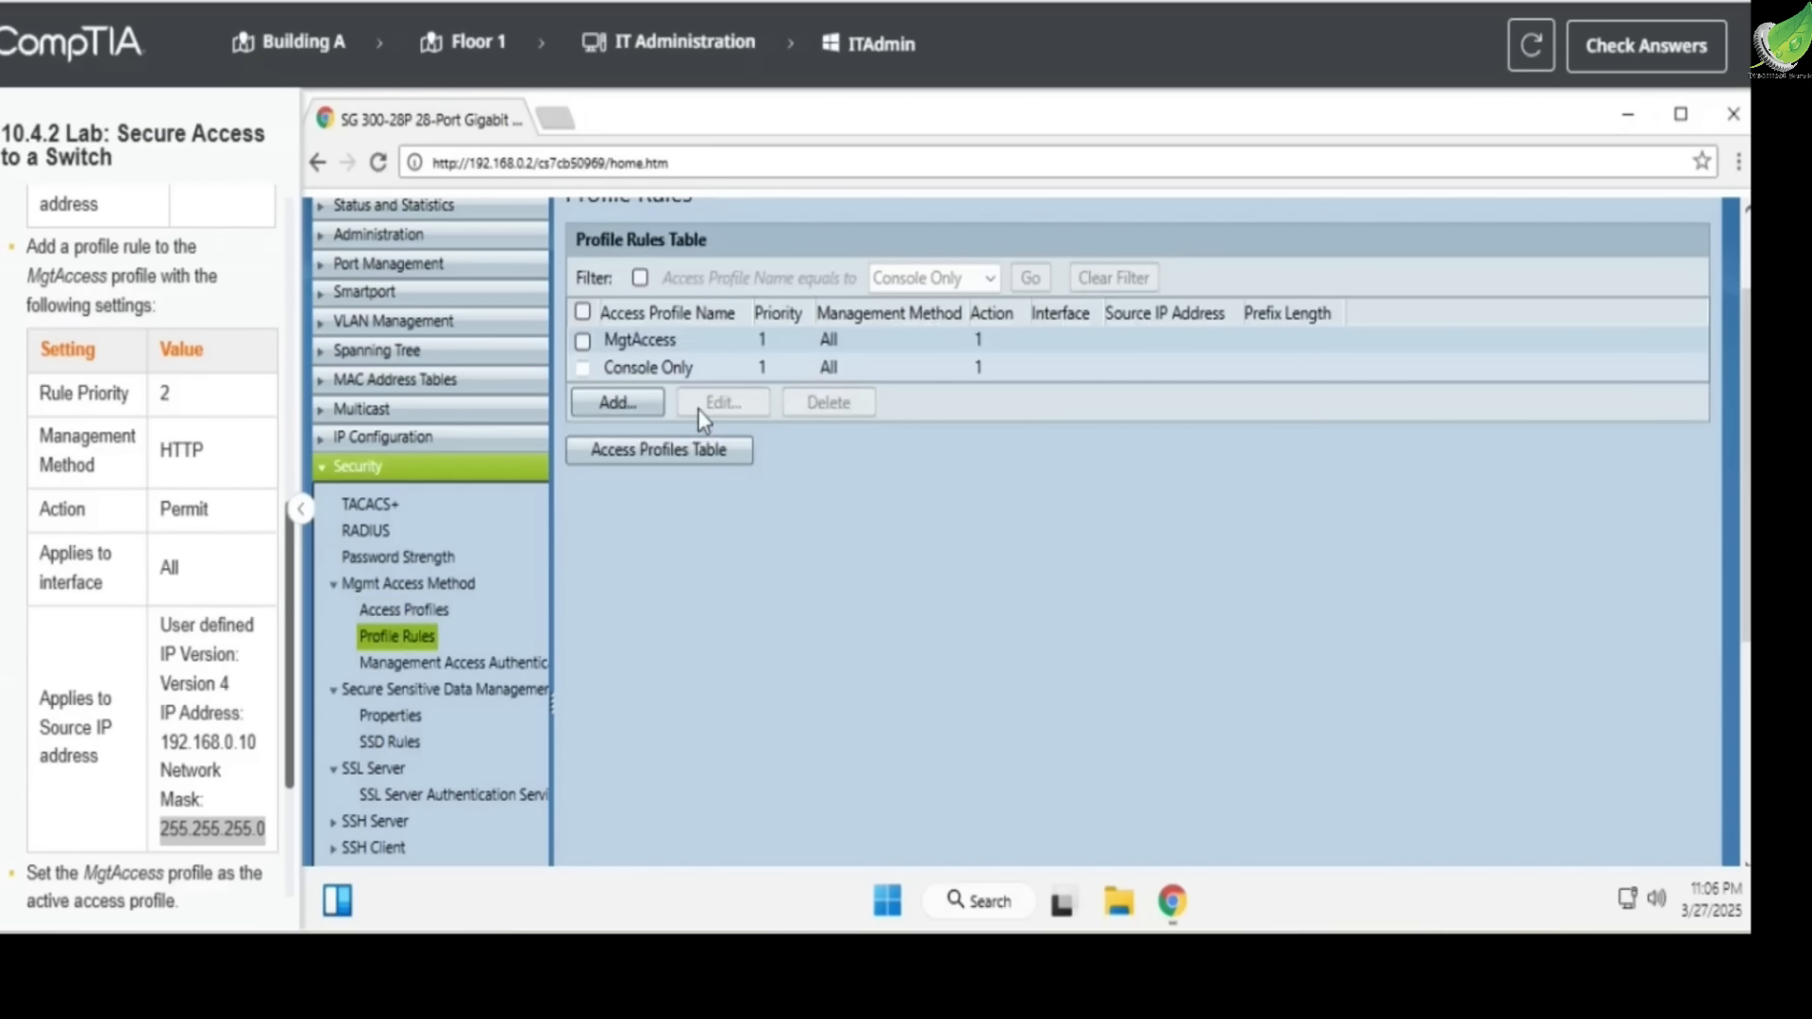
{"action": "left_click", "coordinate": [583, 342]}
{"action": "left_click", "coordinate": [627, 403]}
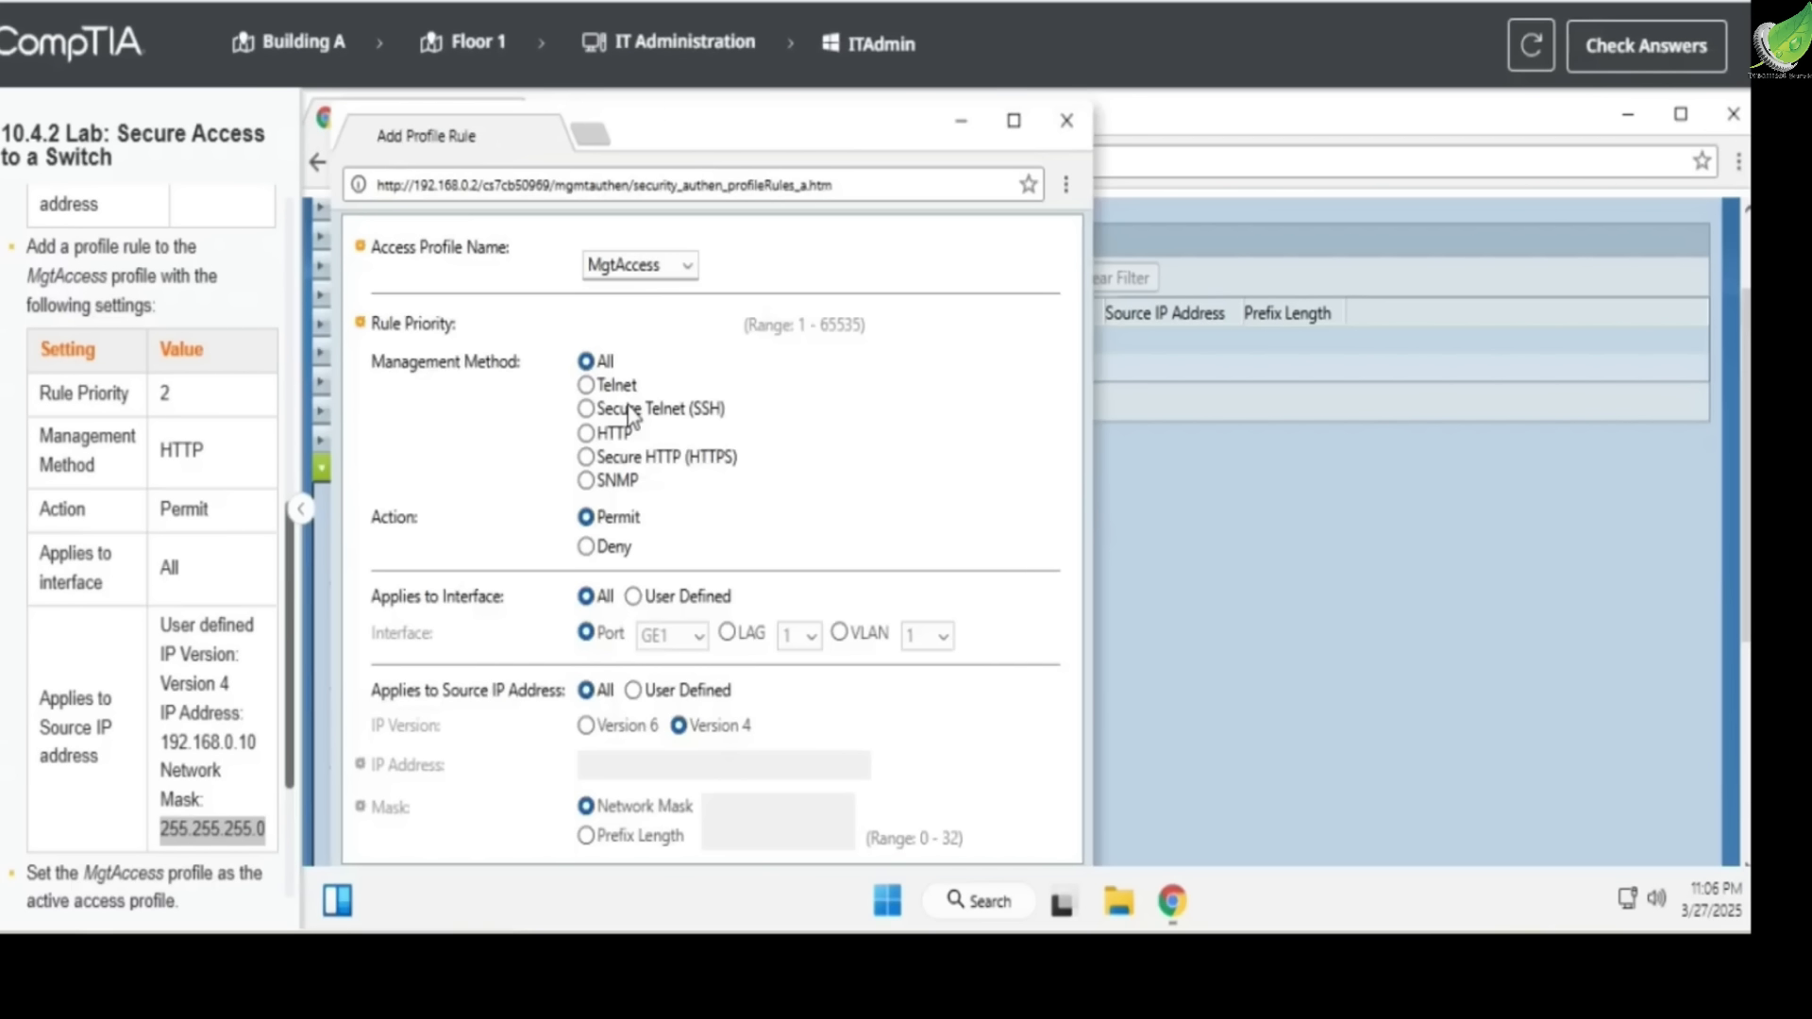
Set the new MgtAccess rule's priority to 2 and its management method to HTTP
{"action": "left_click", "coordinate": [618, 321]}
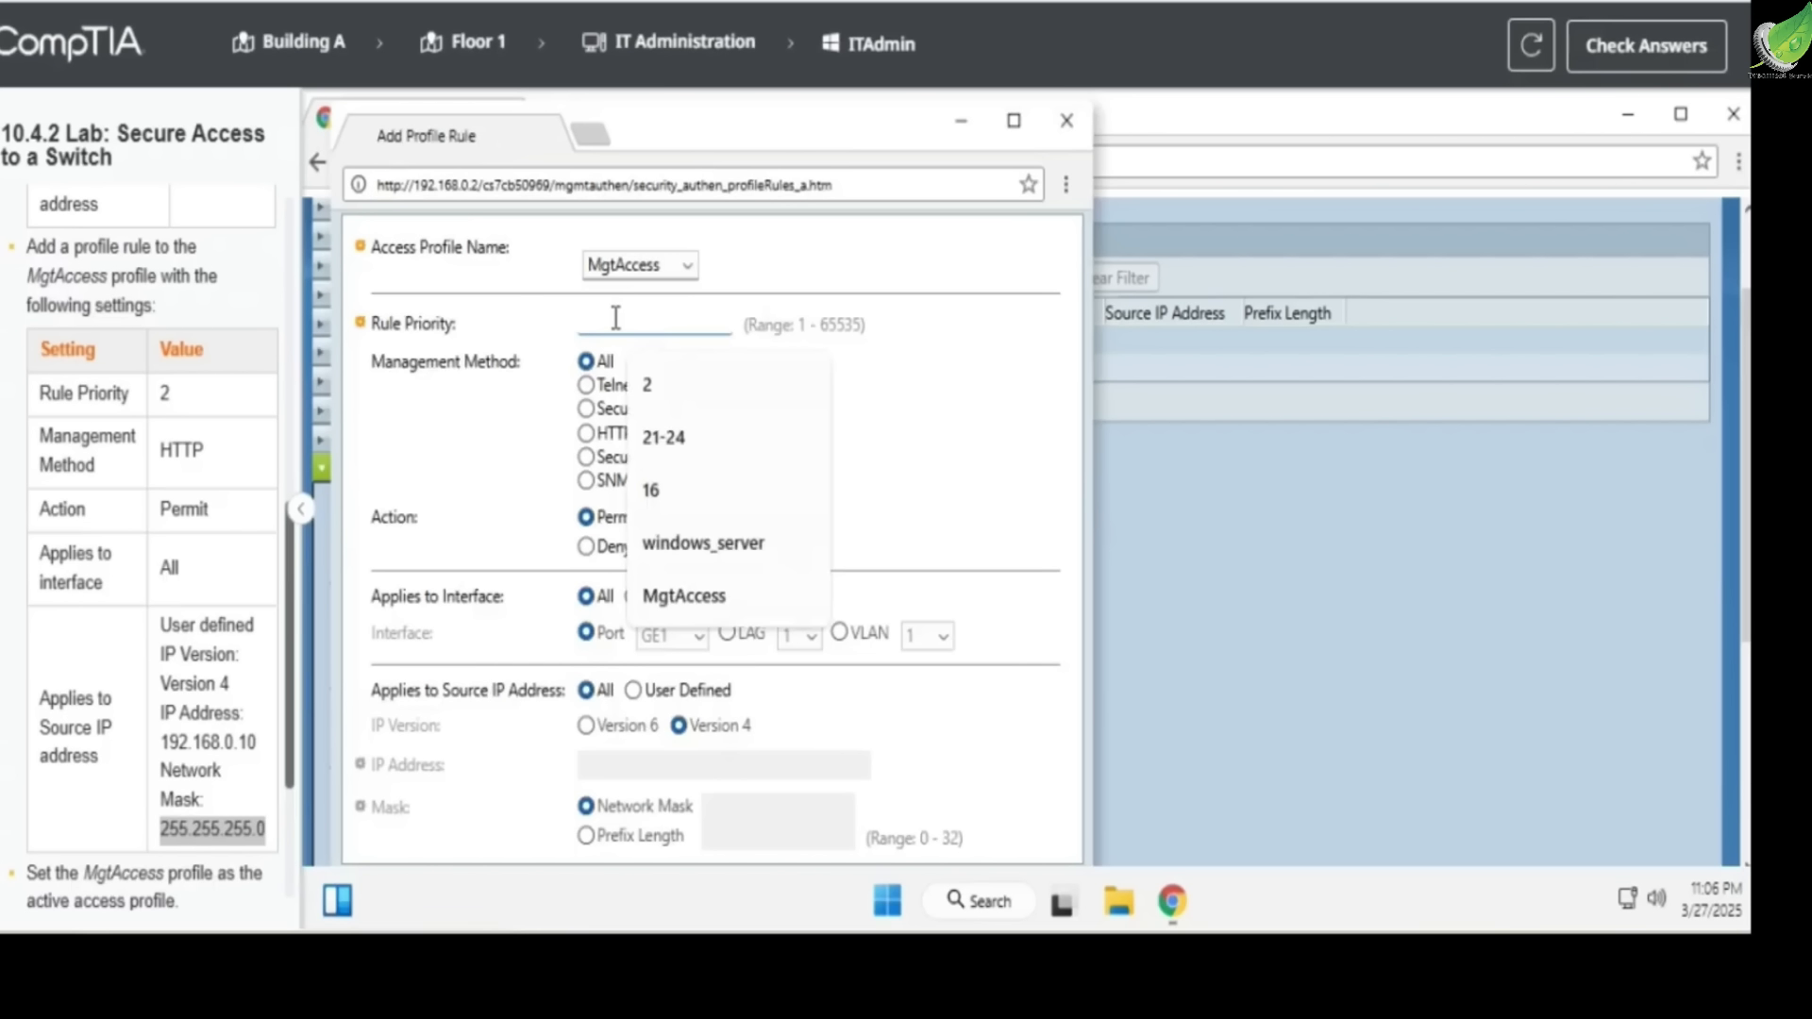
{"action": "type", "text": "2"}
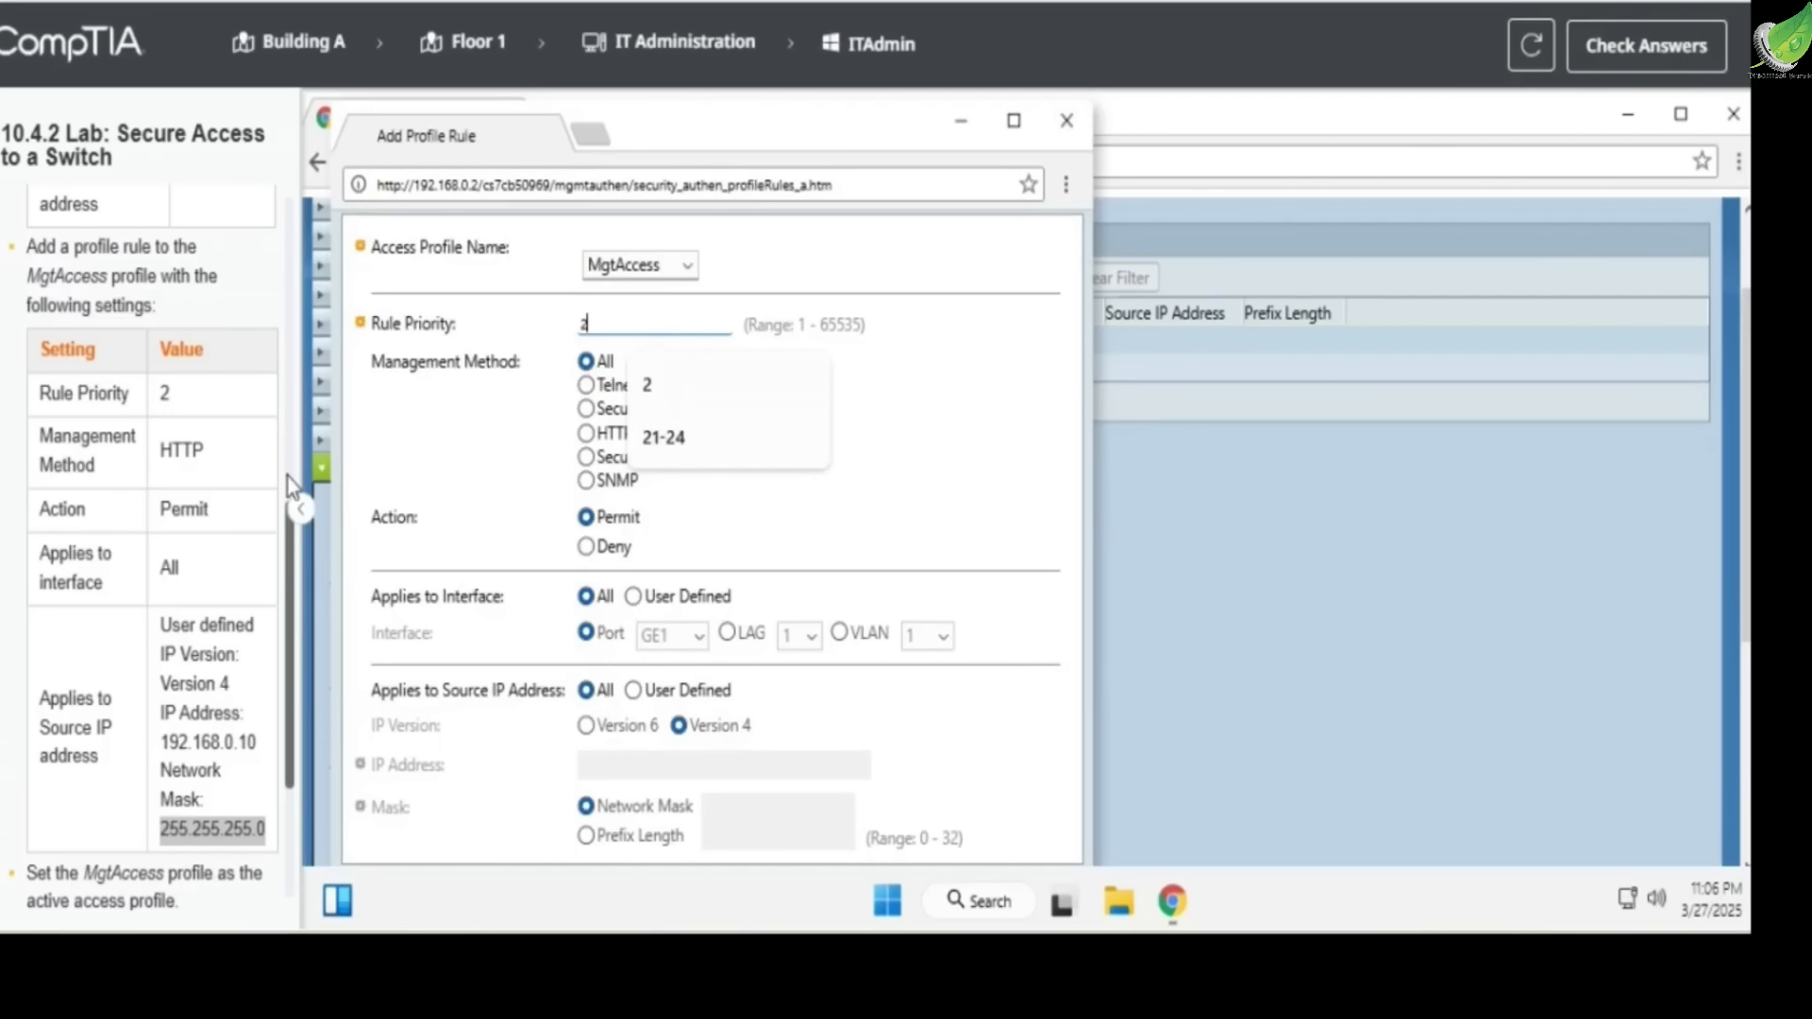
{"action": "left_click", "coordinate": [513, 427]}
{"action": "left_click", "coordinate": [604, 436]}
{"action": "left_click_drag", "start_coordinate": [133, 442], "coordinate": [220, 450]}
{"action": "left_click", "coordinate": [185, 472]}
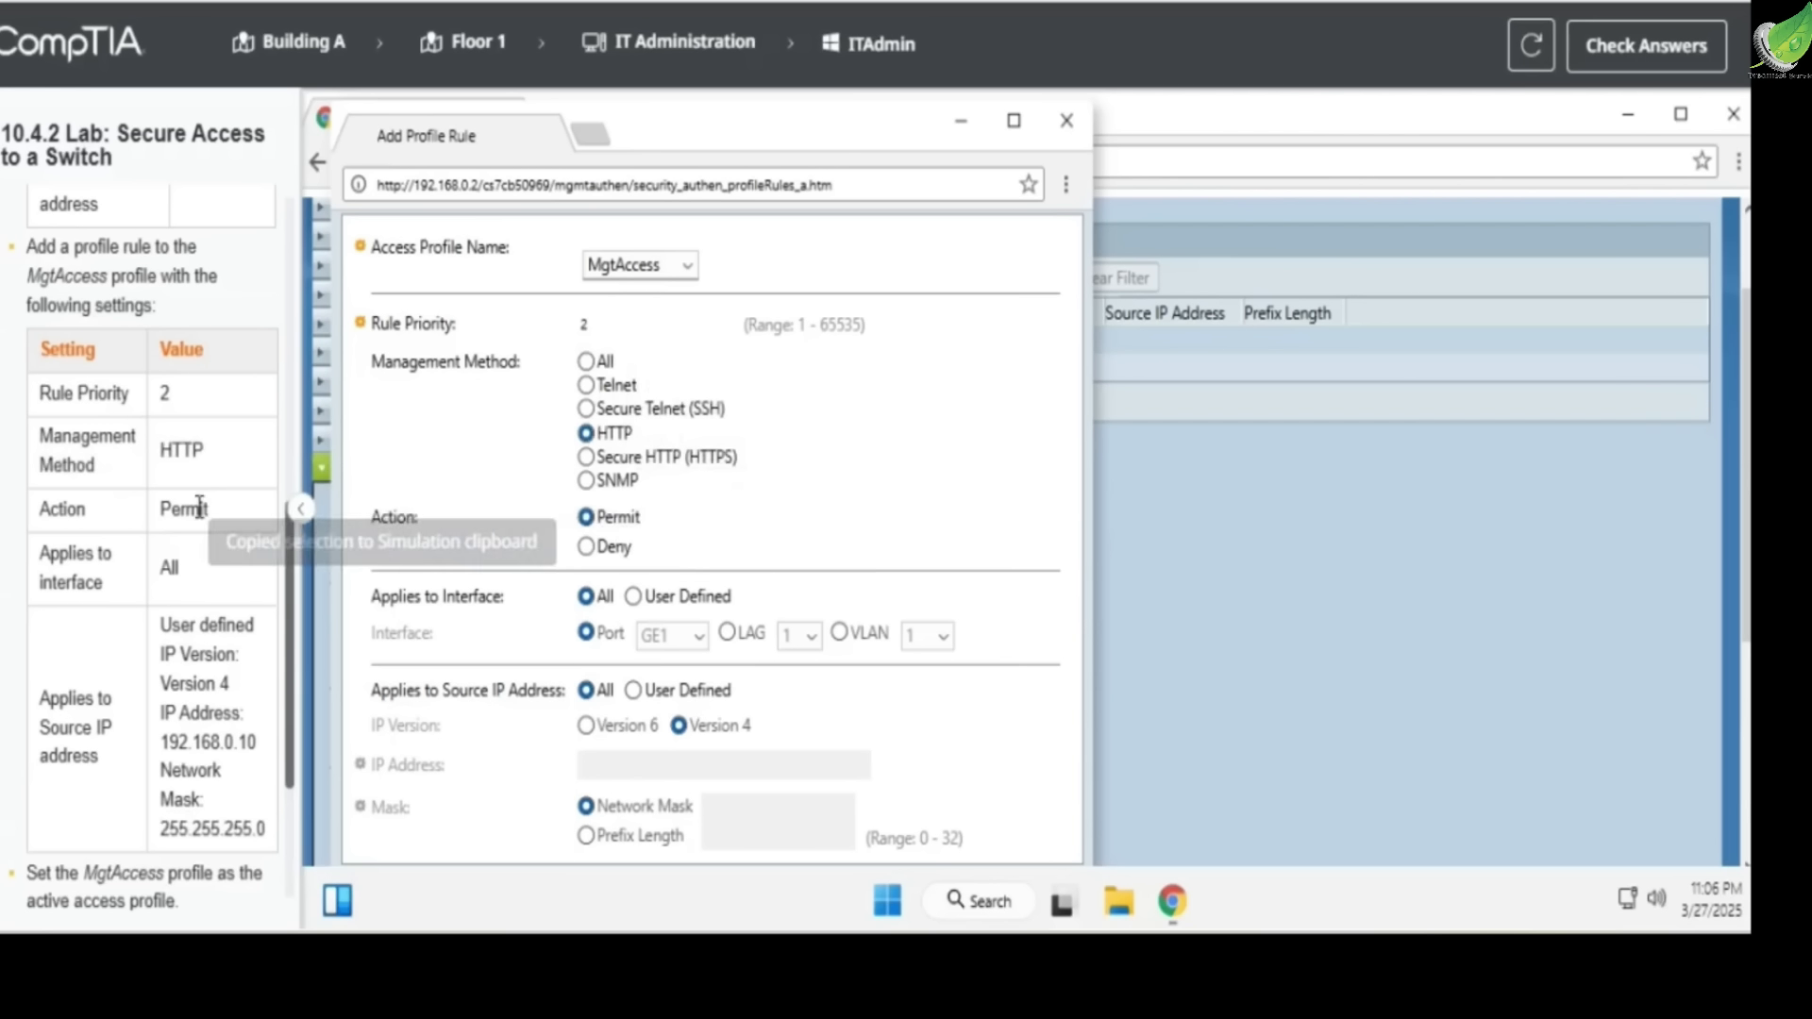
Make the rule apply to a user-defined source IP address and enter 192.168.0.10 as the Version 4 address
{"action": "scroll", "coordinate": [199, 508], "scroll_direction": "down", "scroll_amount": 1}
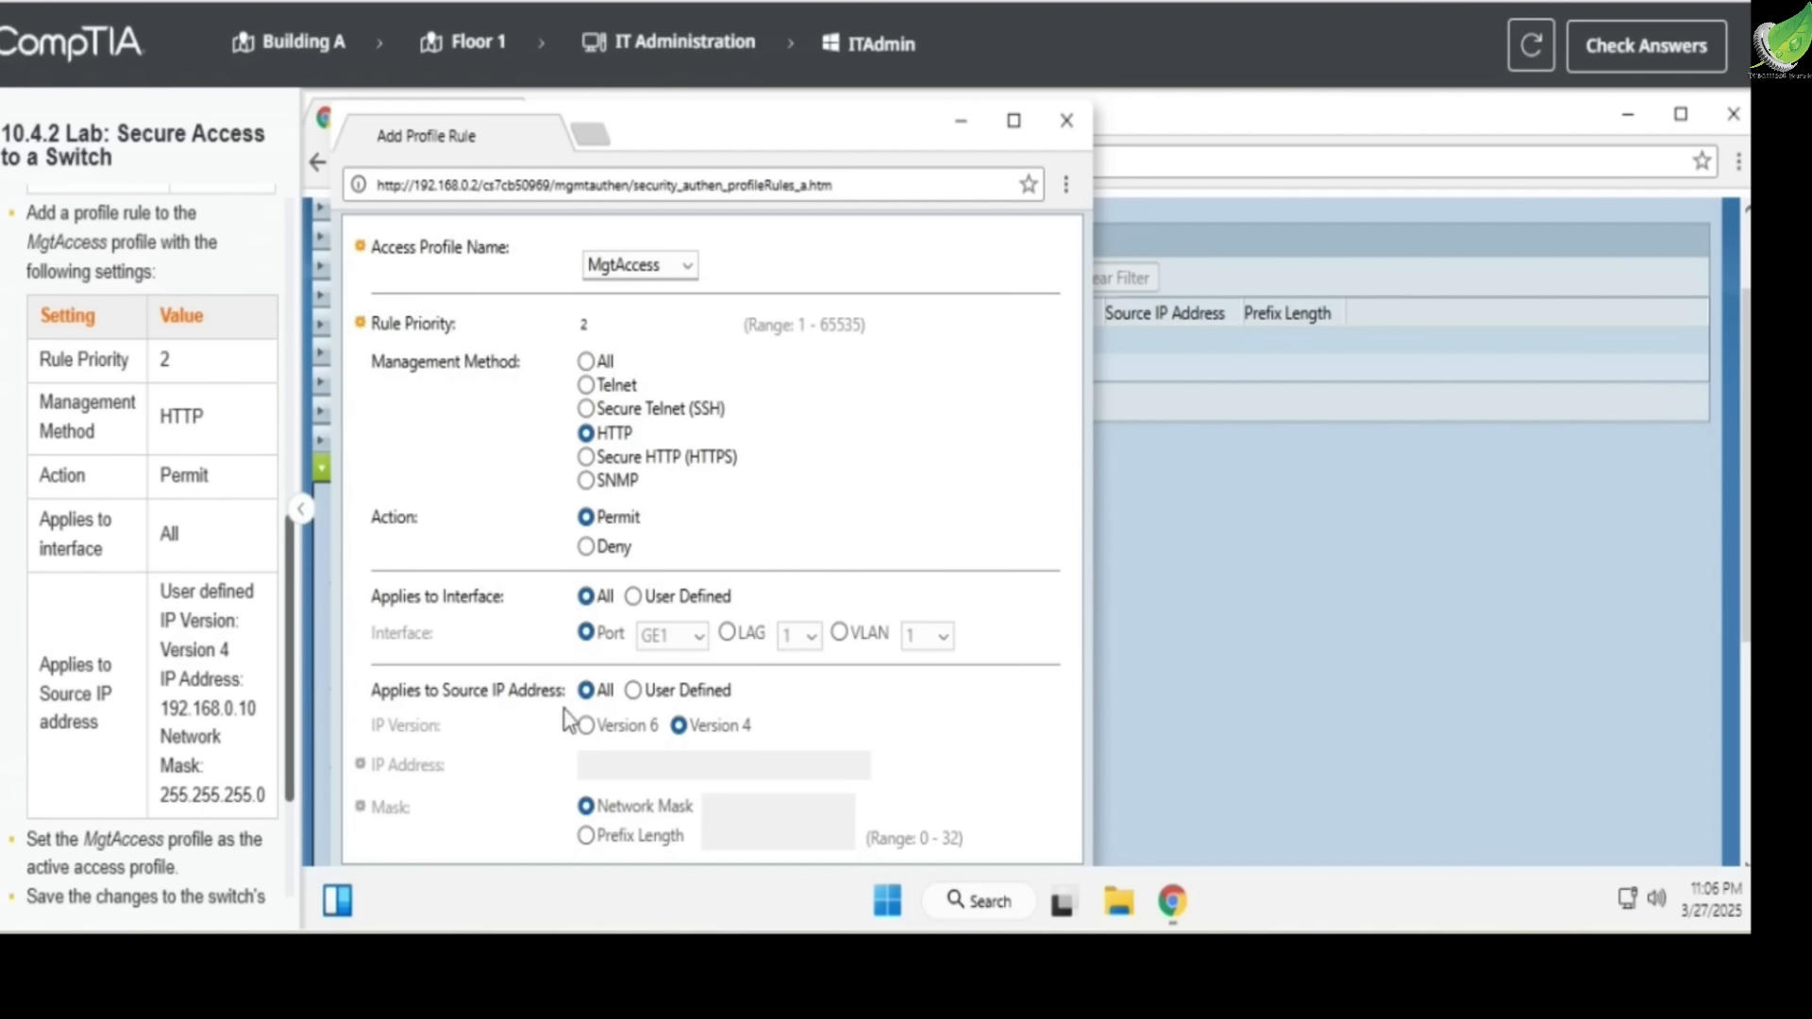
{"action": "left_click", "coordinate": [632, 691]}
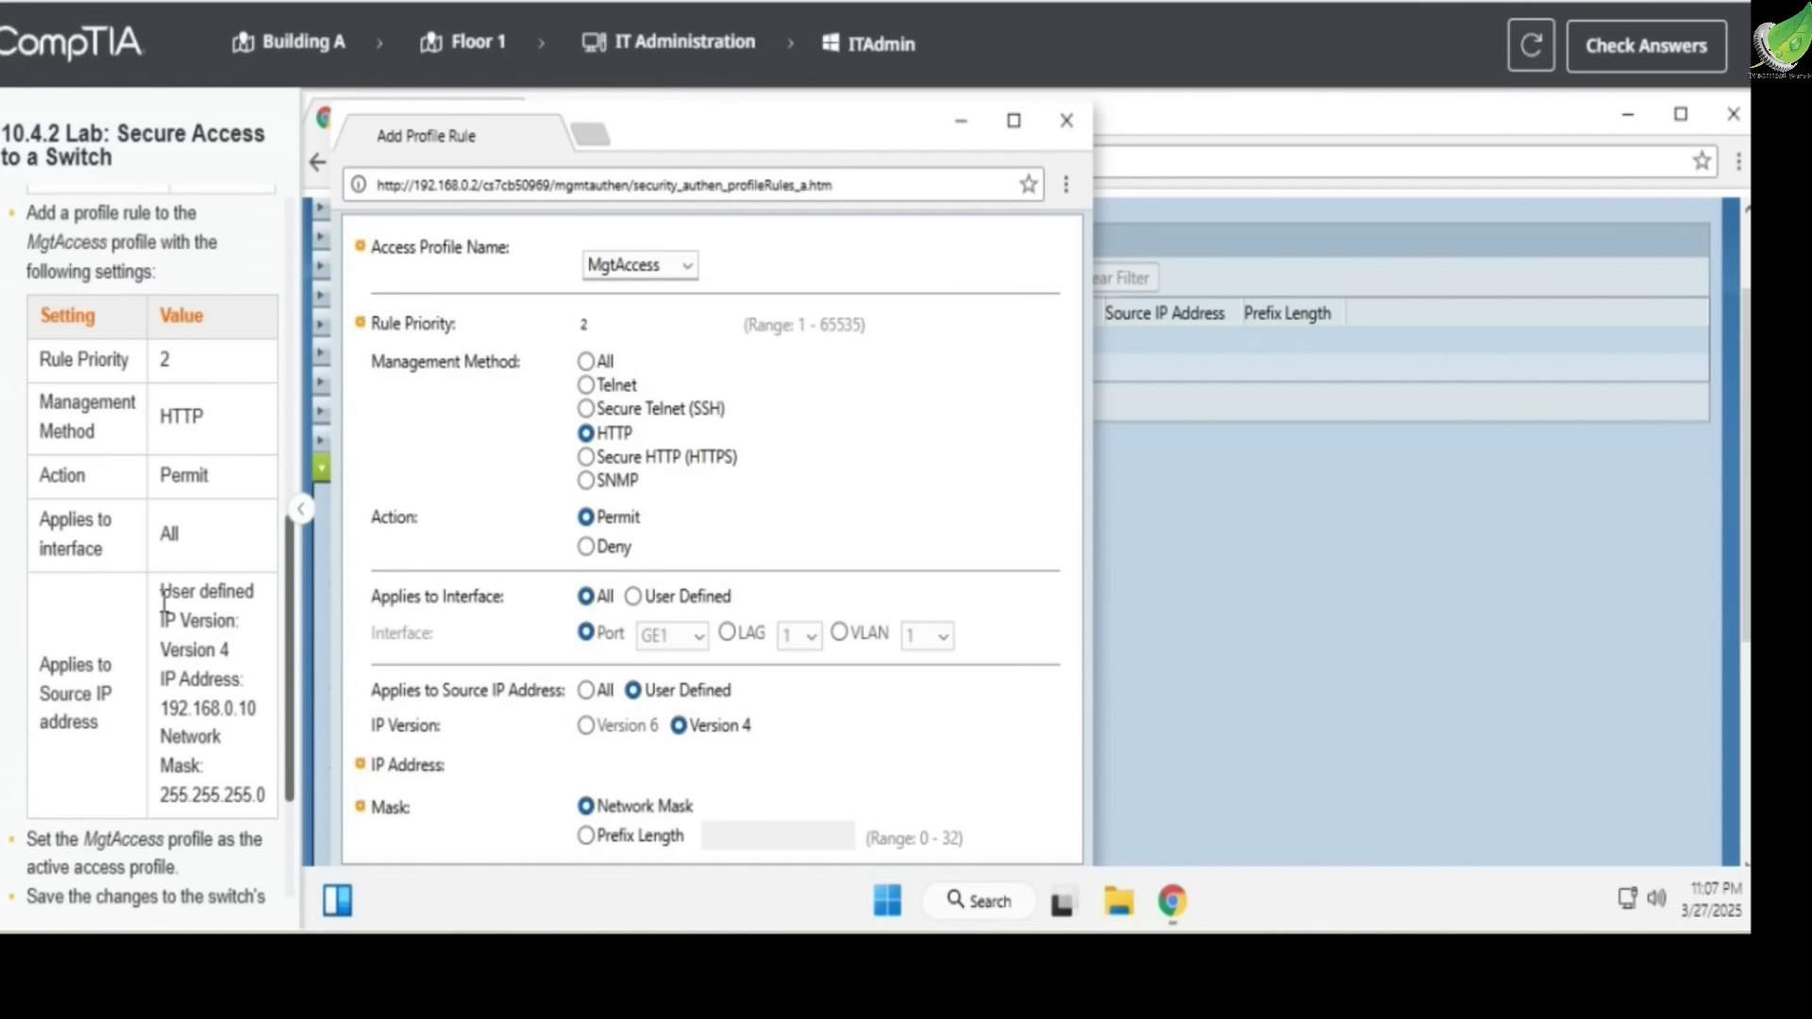
{"action": "left_click_drag", "start_coordinate": [163, 600], "coordinate": [230, 649]}
{"action": "left_click", "coordinate": [659, 767]}
{"action": "type", "text": "192.168.0.10"}
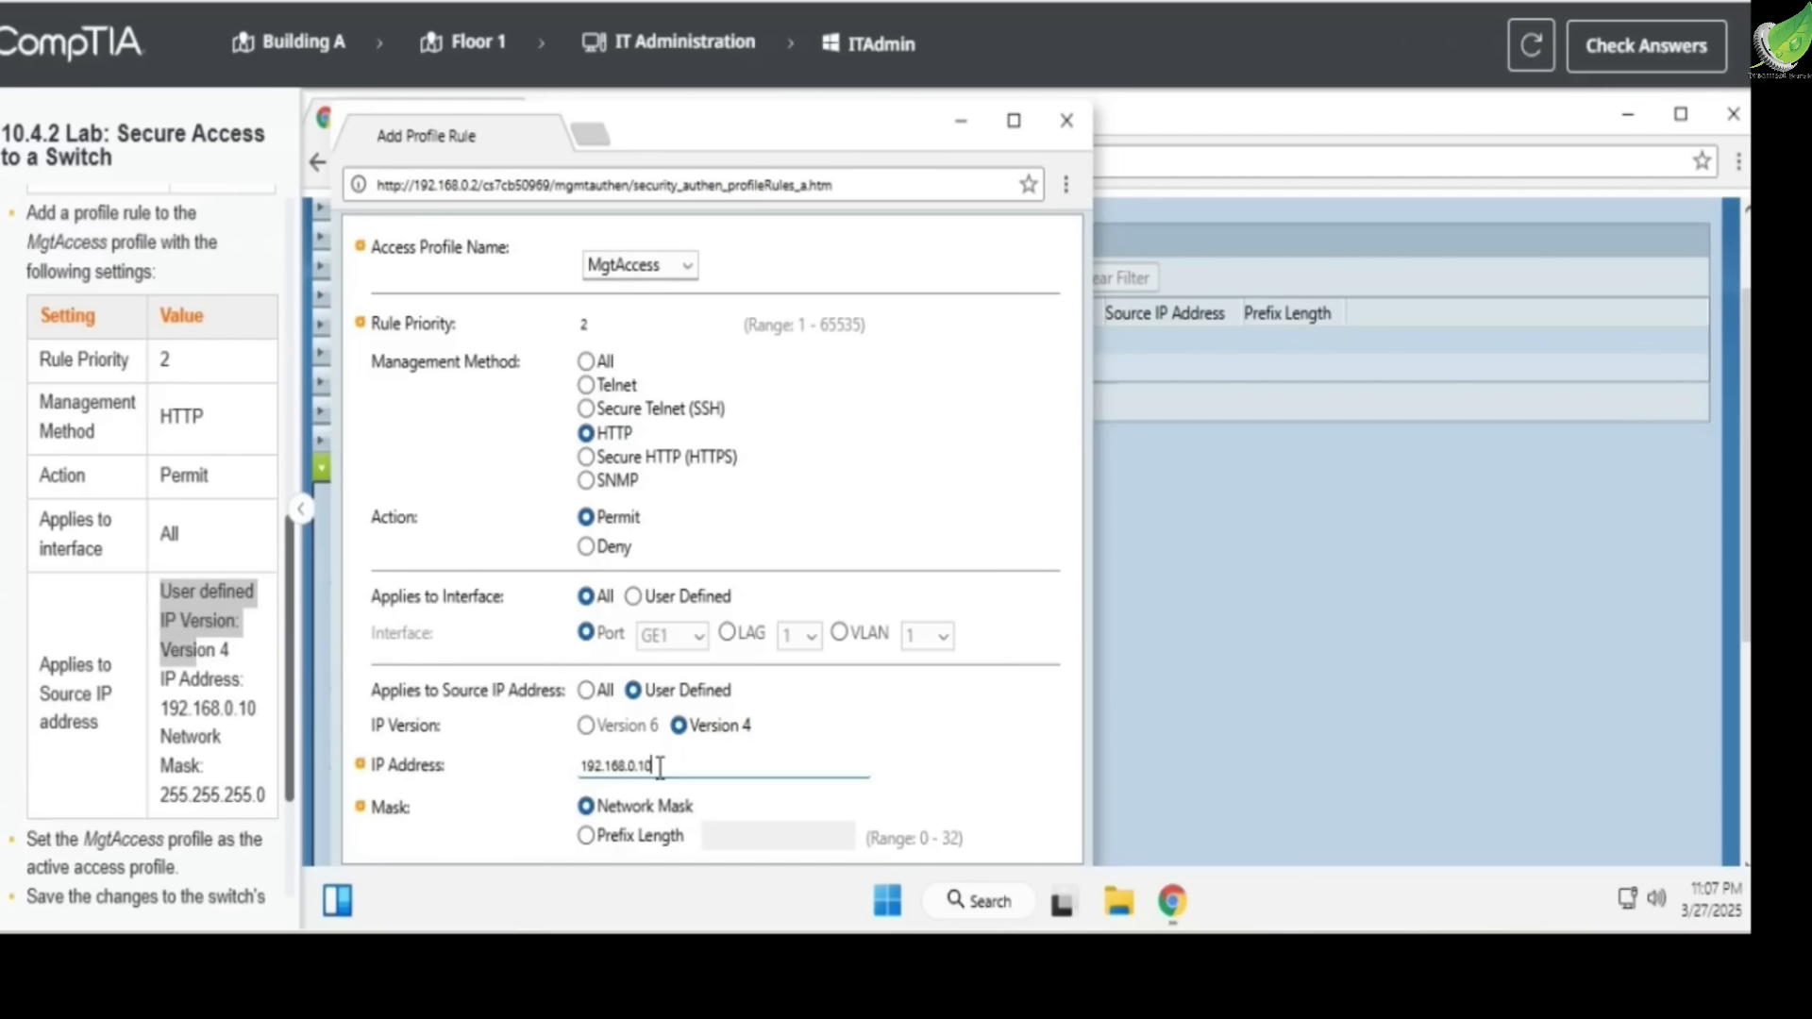
{"action": "left_click_drag", "start_coordinate": [661, 766], "coordinate": [606, 780]}
{"action": "left_click", "coordinate": [528, 781]}
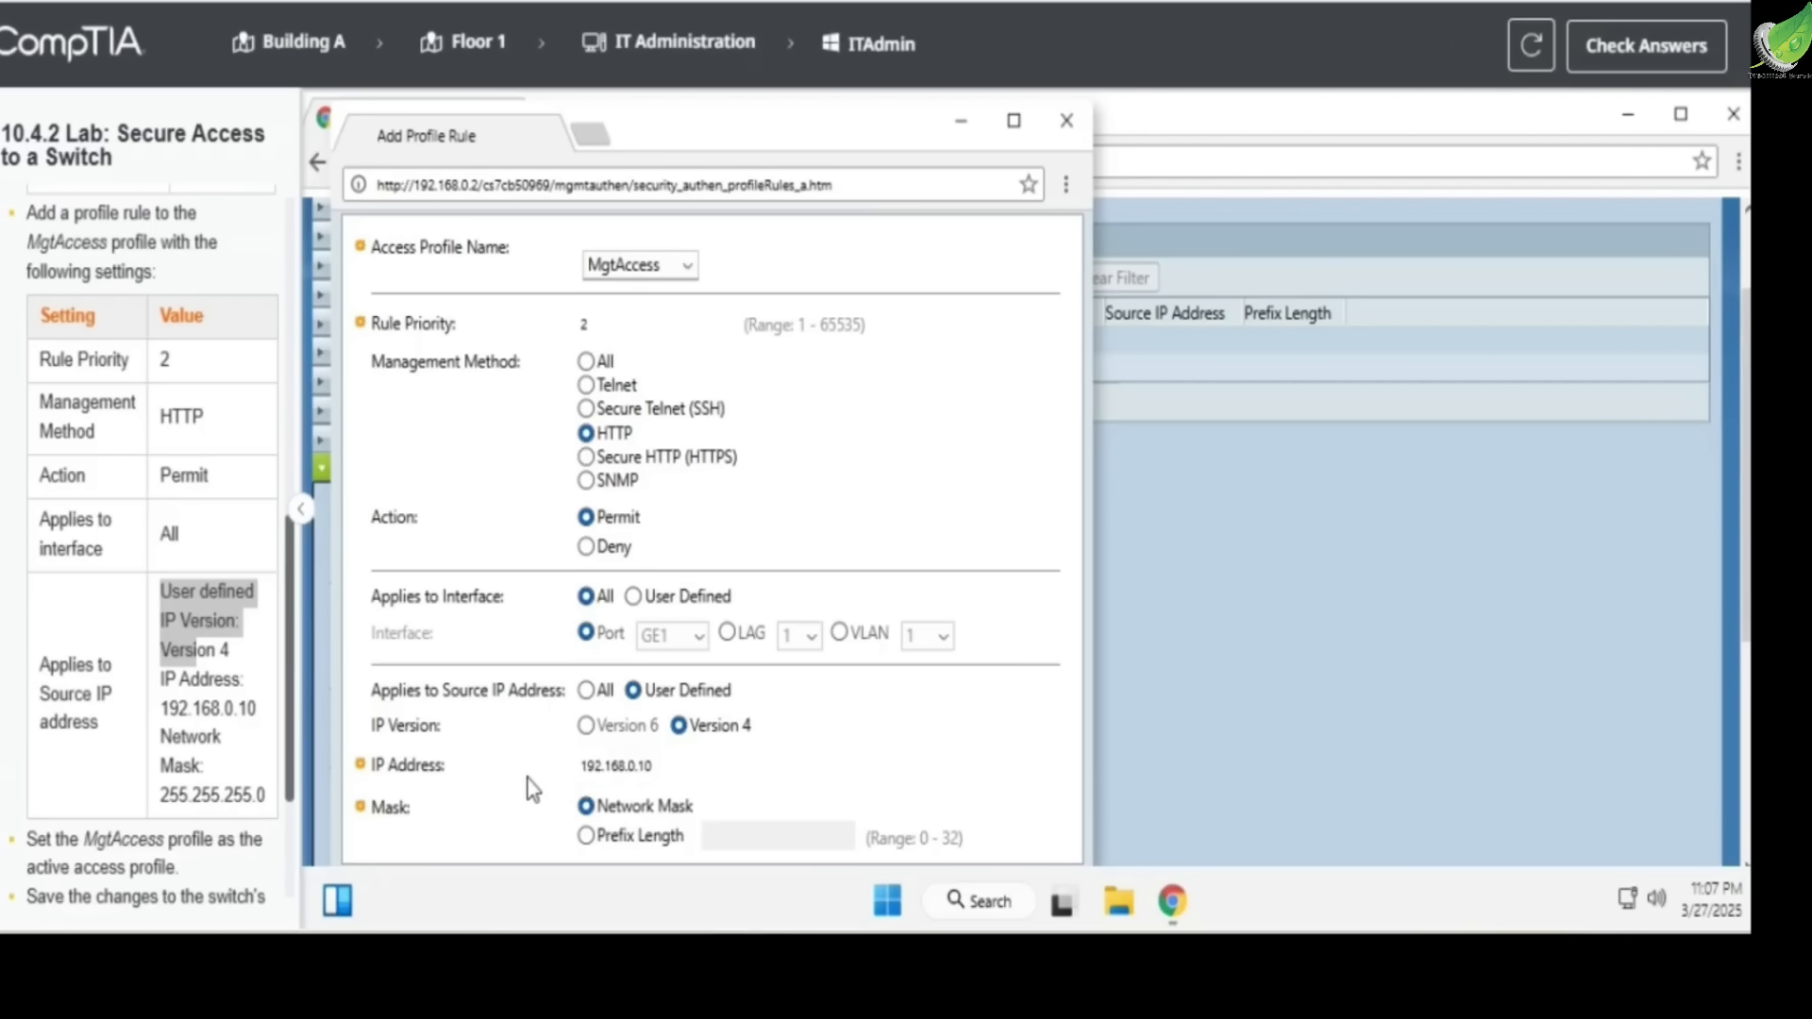
Enter 255.255.255.0 as the rule's network mask, apply the rule and close its form
{"action": "left_click_drag", "start_coordinate": [170, 737], "coordinate": [198, 772]}
{"action": "left_click", "coordinate": [185, 791]}
{"action": "scroll", "coordinate": [185, 790], "scroll_direction": "down", "scroll_amount": 1}
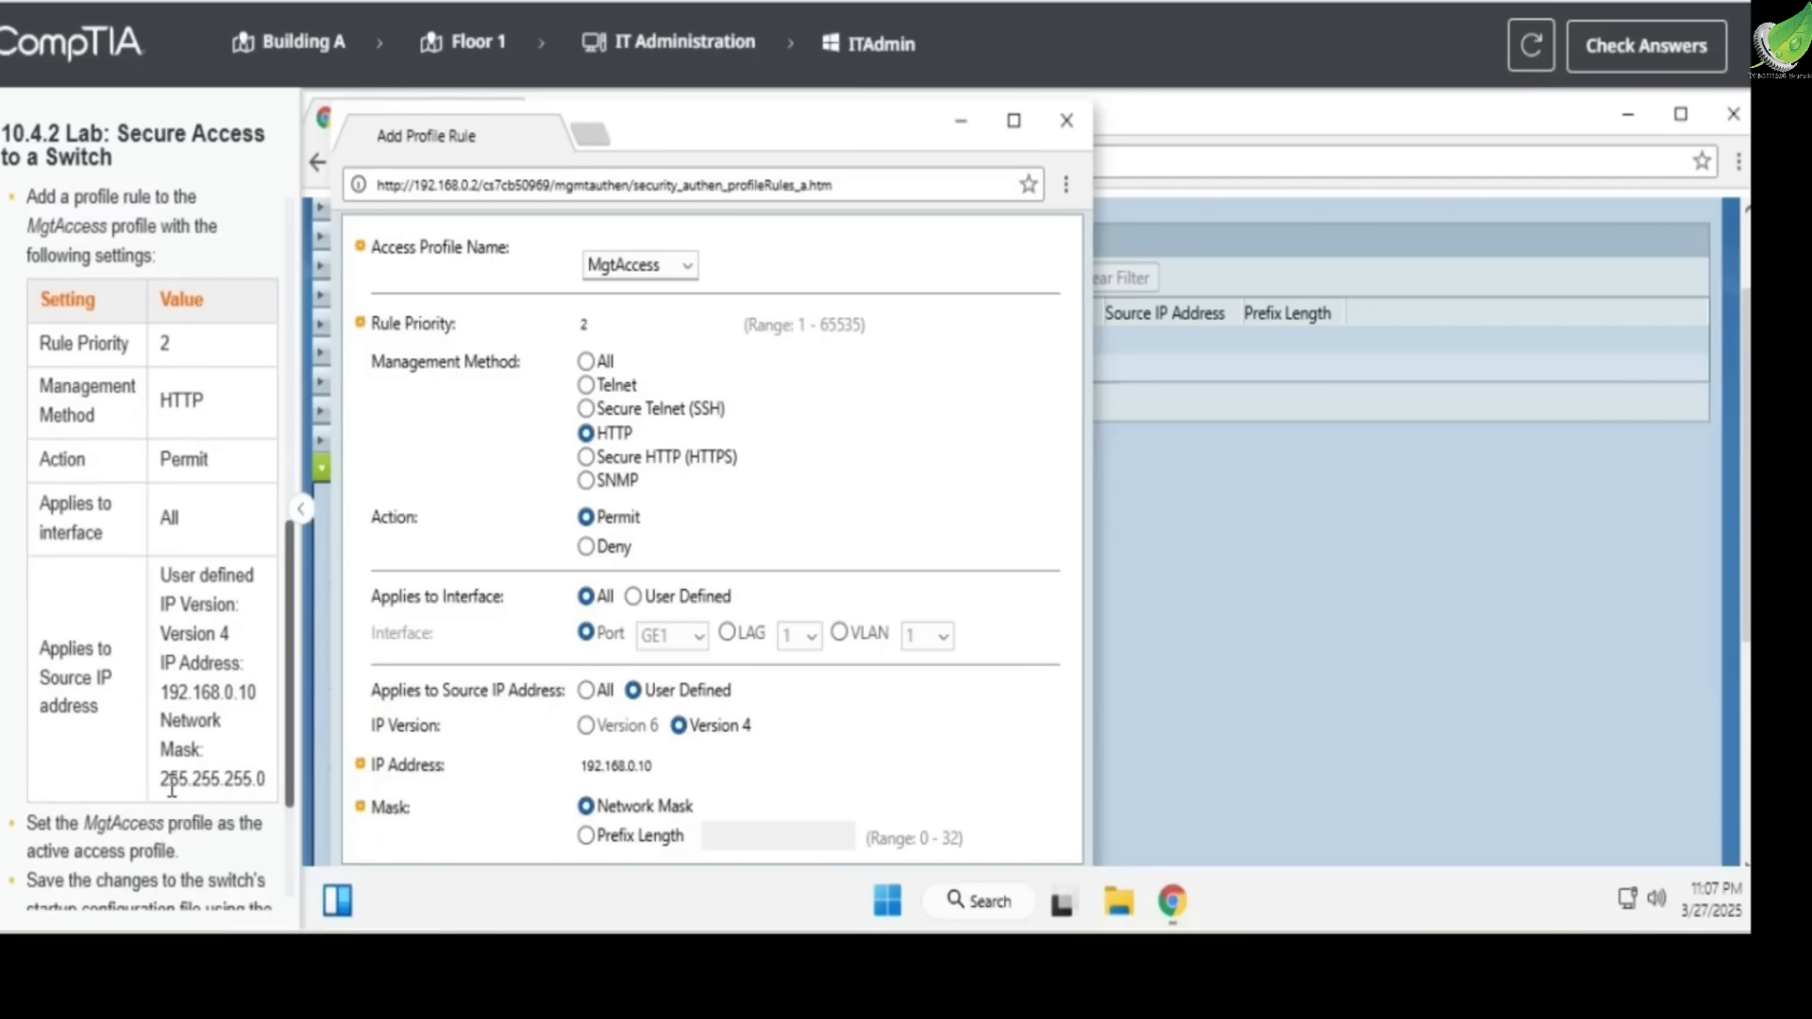
{"action": "left_click", "coordinate": [714, 805]}
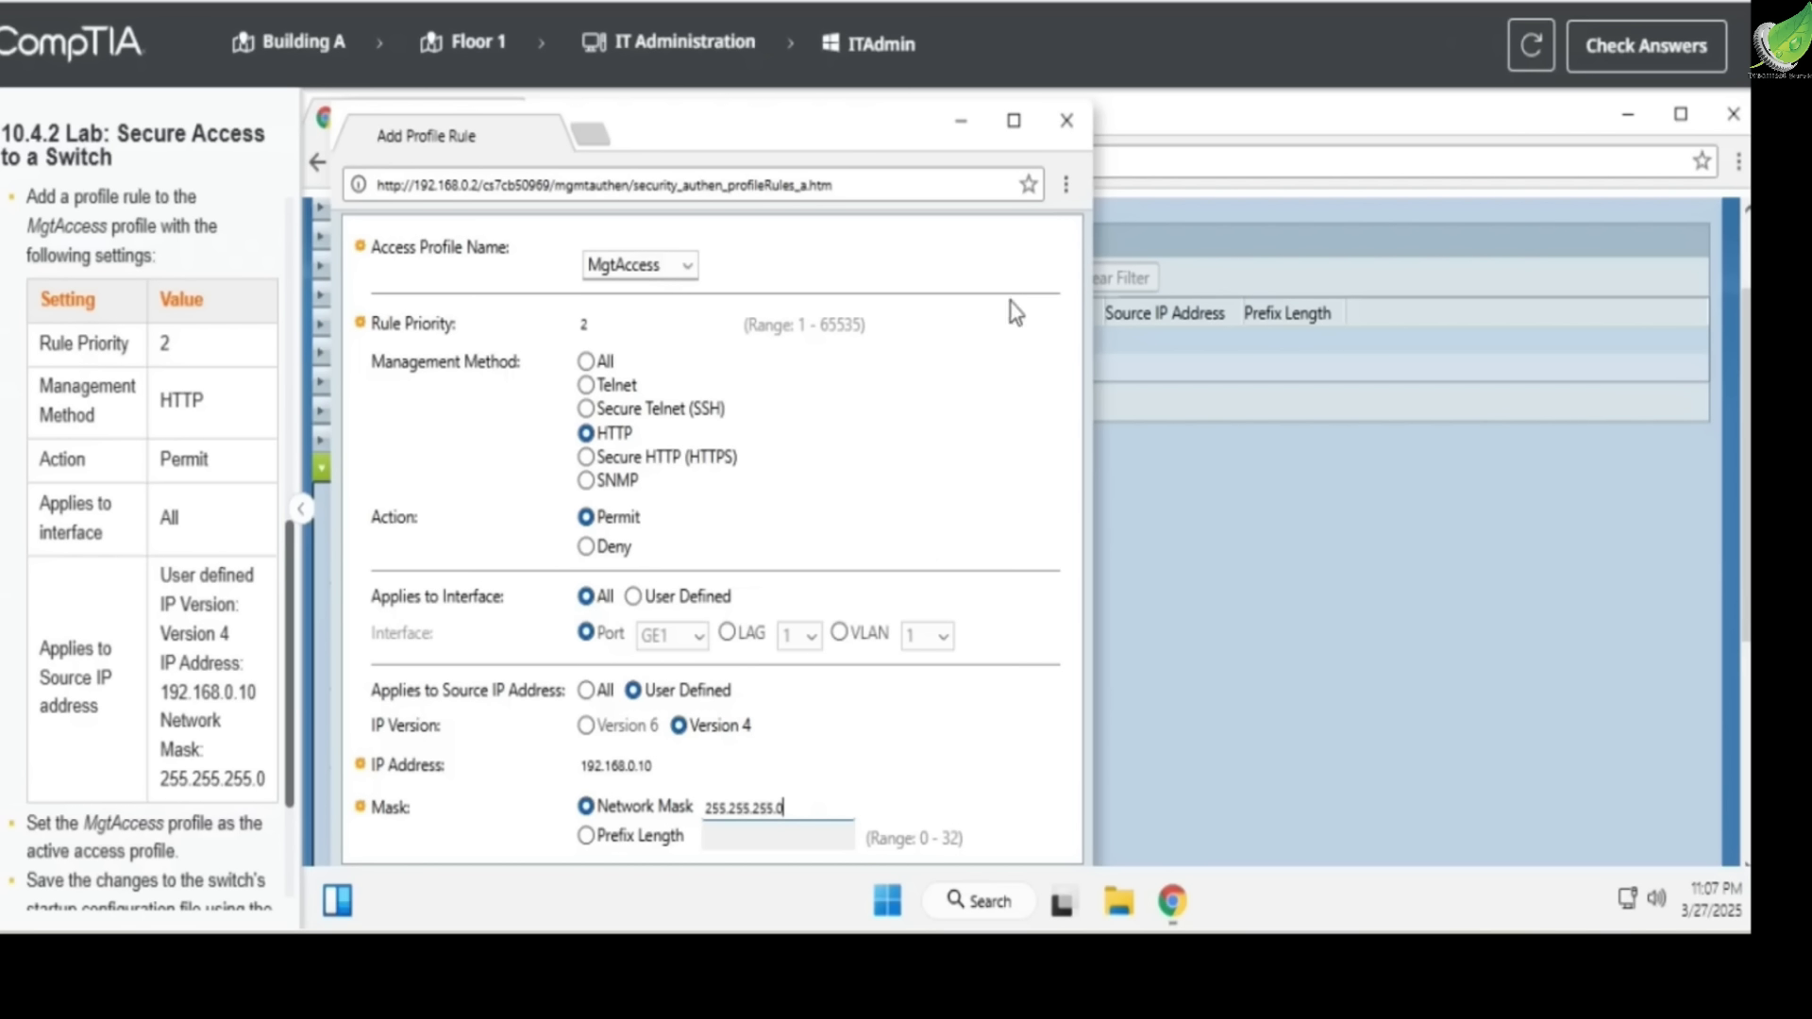
{"action": "left_click", "coordinate": [1015, 128]}
{"action": "scroll", "coordinate": [660, 672], "scroll_direction": "down", "scroll_amount": 1}
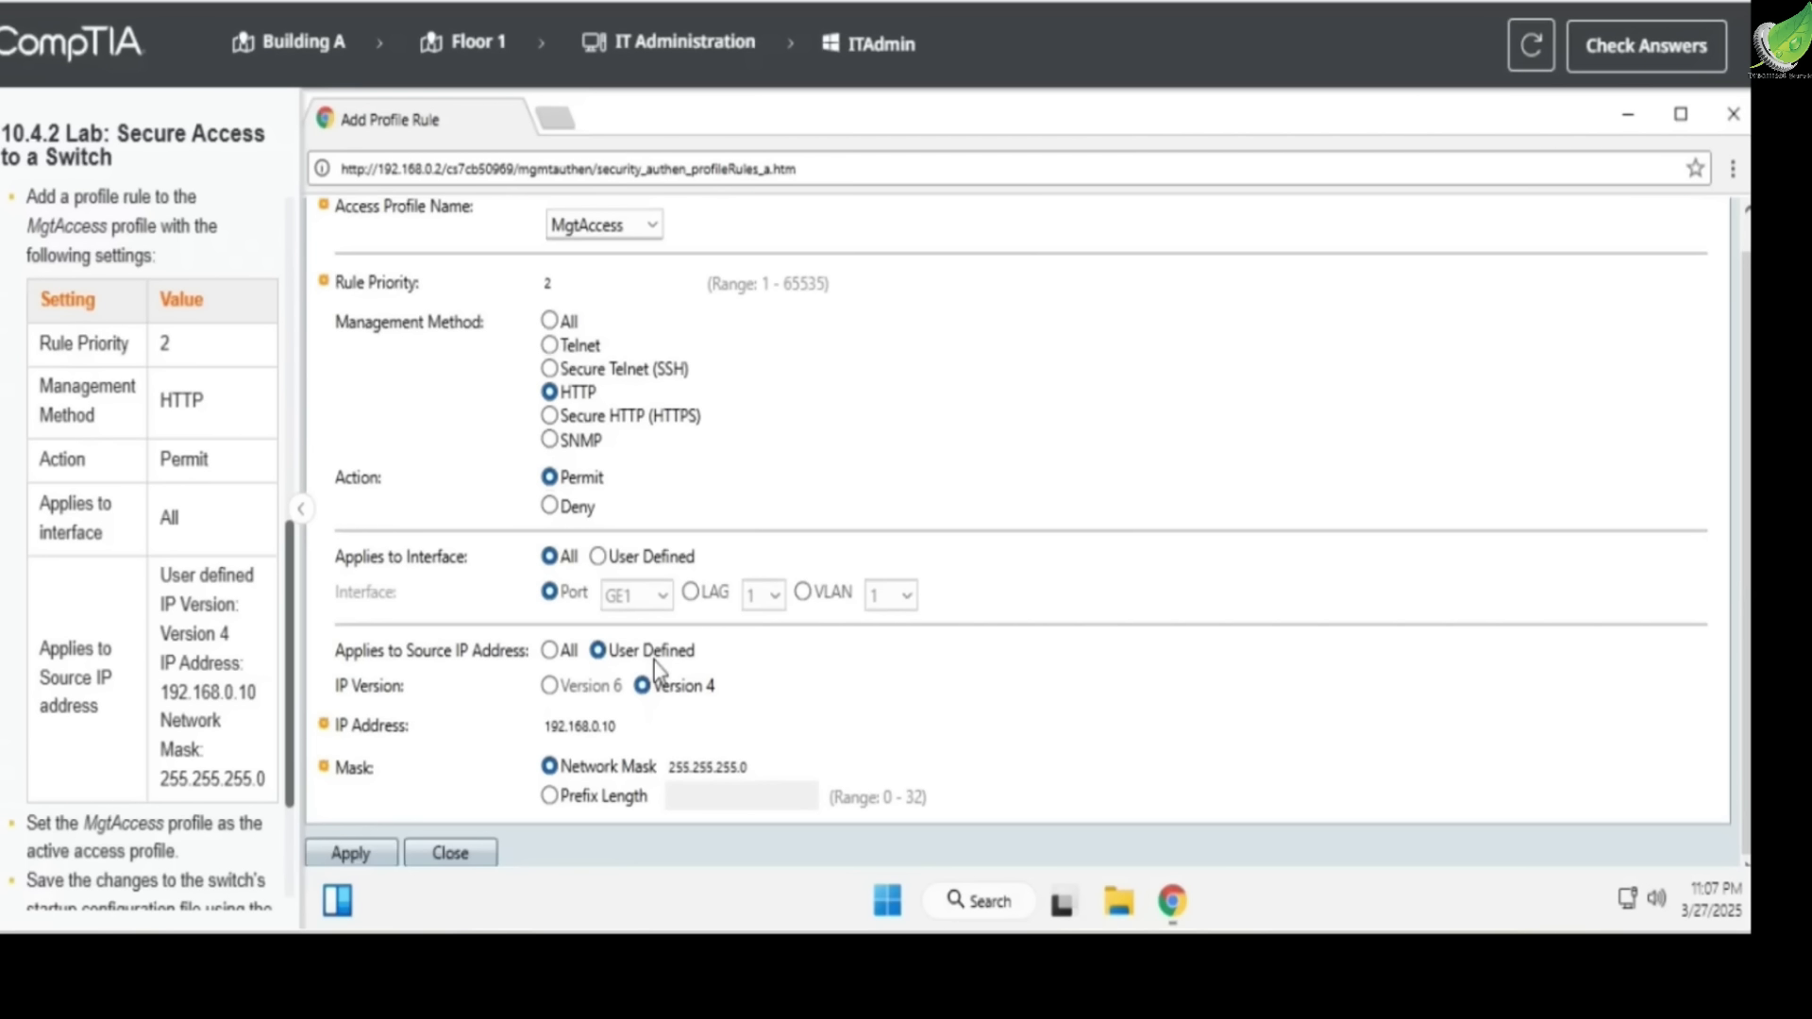
{"action": "left_click", "coordinate": [364, 858]}
{"action": "scroll", "coordinate": [887, 651], "scroll_direction": "up", "scroll_amount": 2}
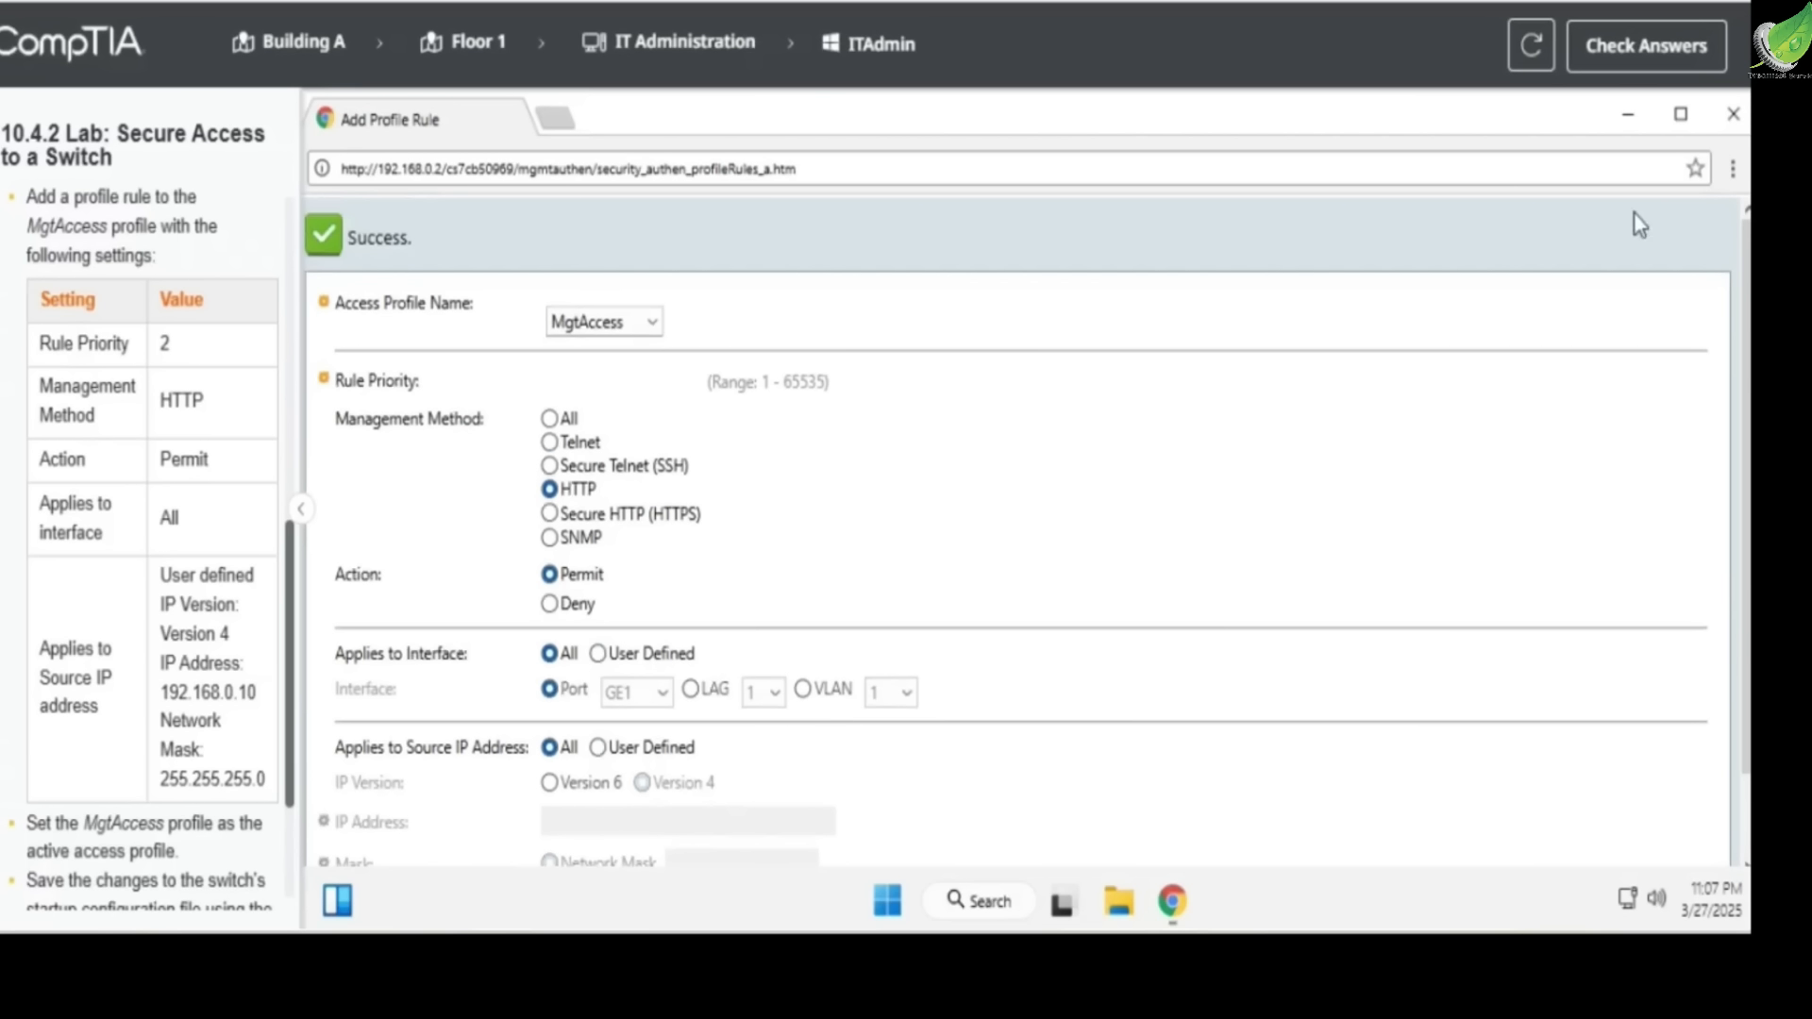
{"action": "left_click", "coordinate": [1729, 117]}
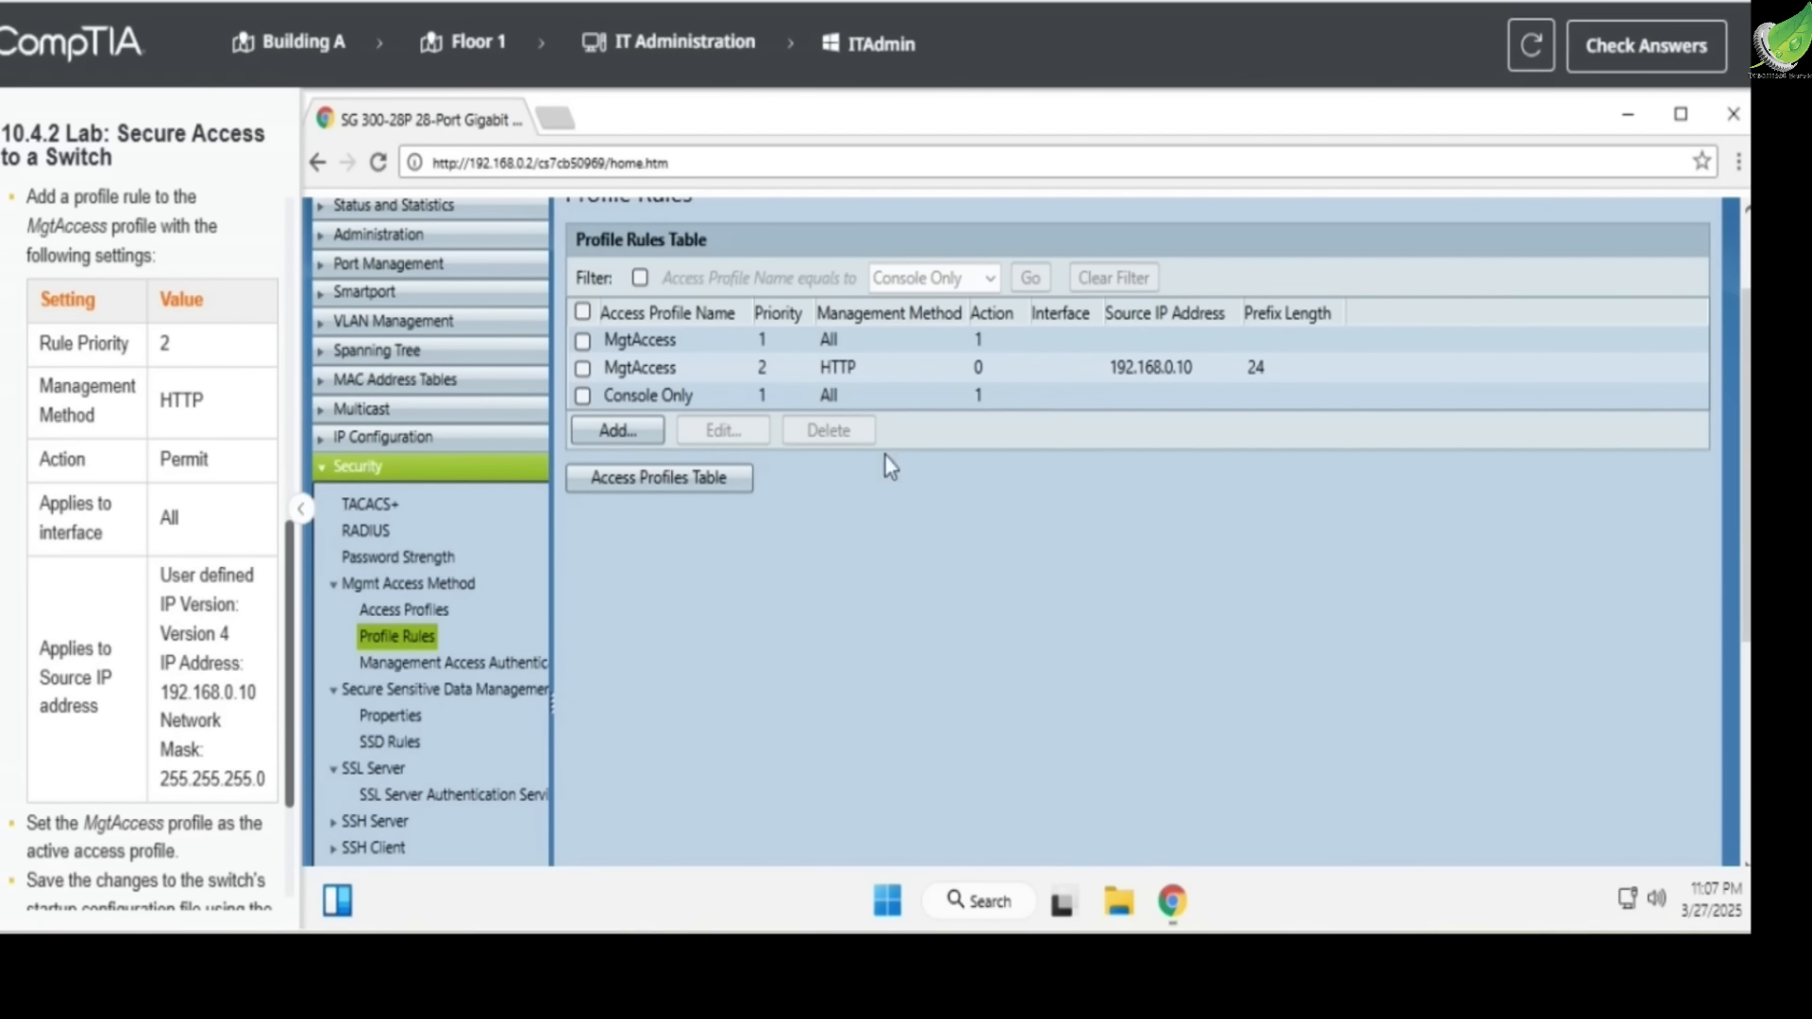
Return to the Access Profiles page, choose MgtAccess as the active access profile, and apply and confirm the change
{"action": "scroll", "coordinate": [683, 449], "scroll_direction": "up", "scroll_amount": 3}
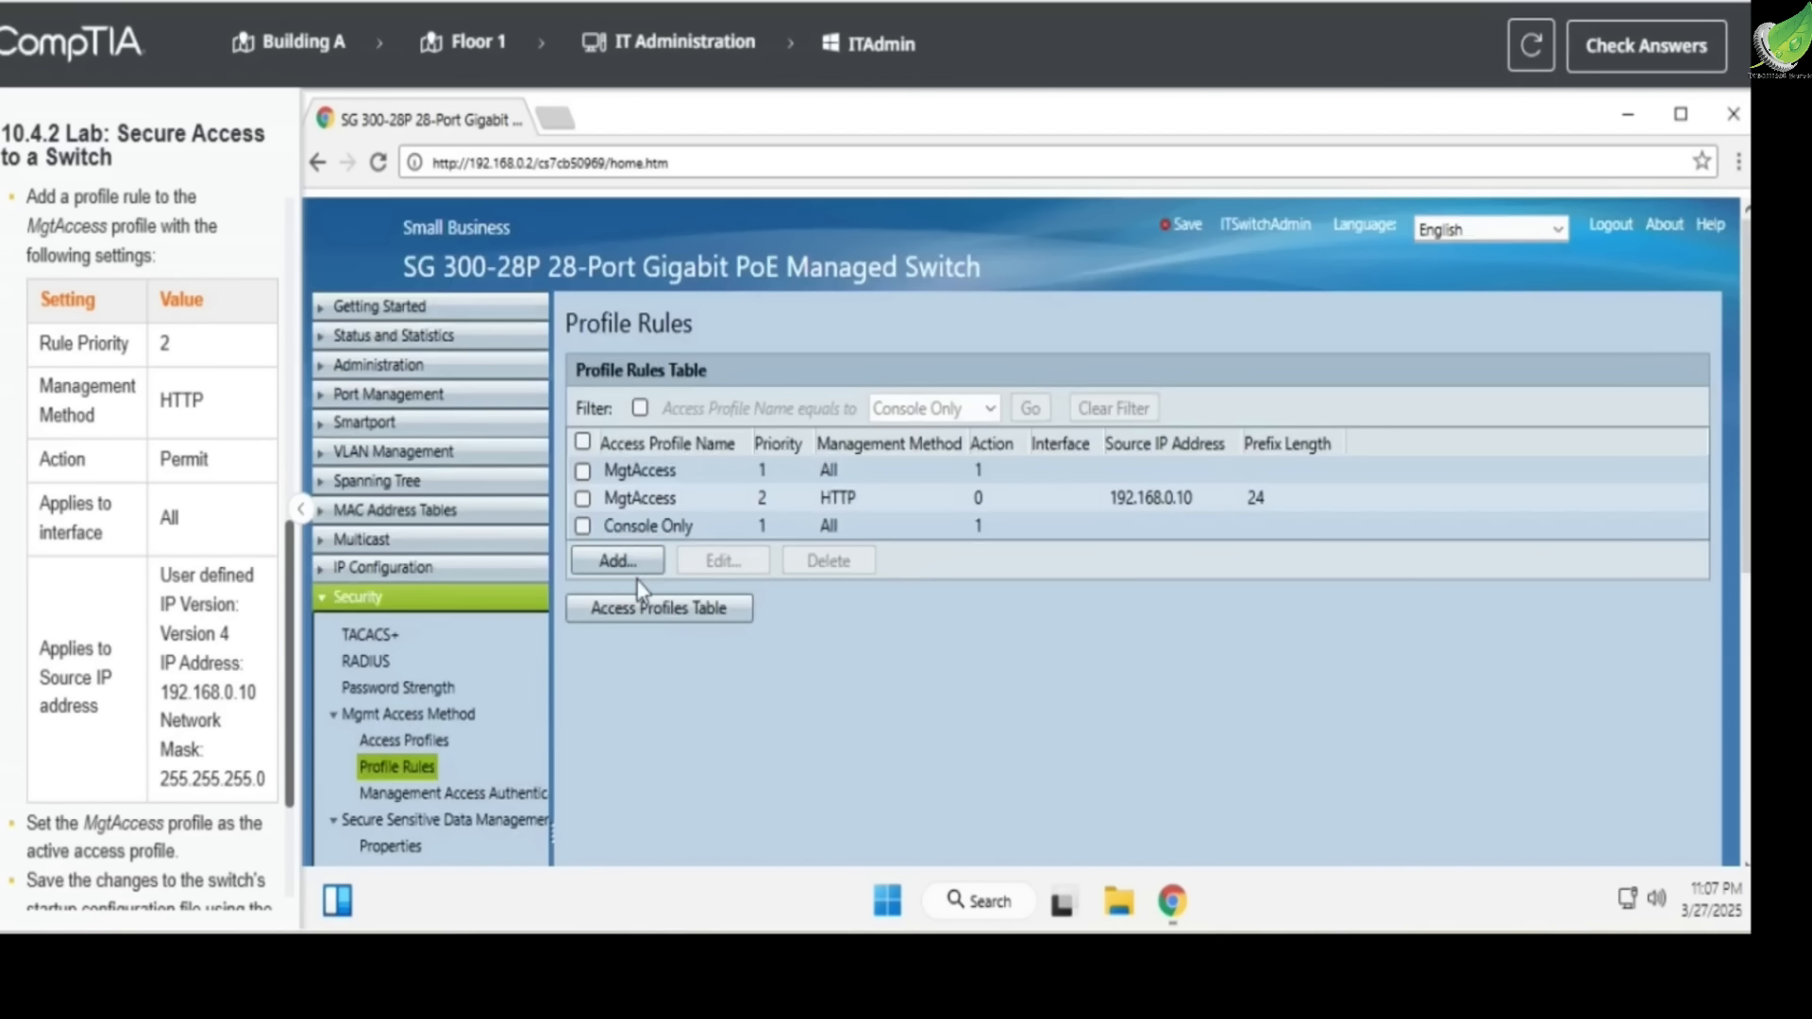
{"action": "left_click", "coordinate": [393, 745]}
{"action": "scroll", "coordinate": [233, 689], "scroll_direction": "down", "scroll_amount": 3}
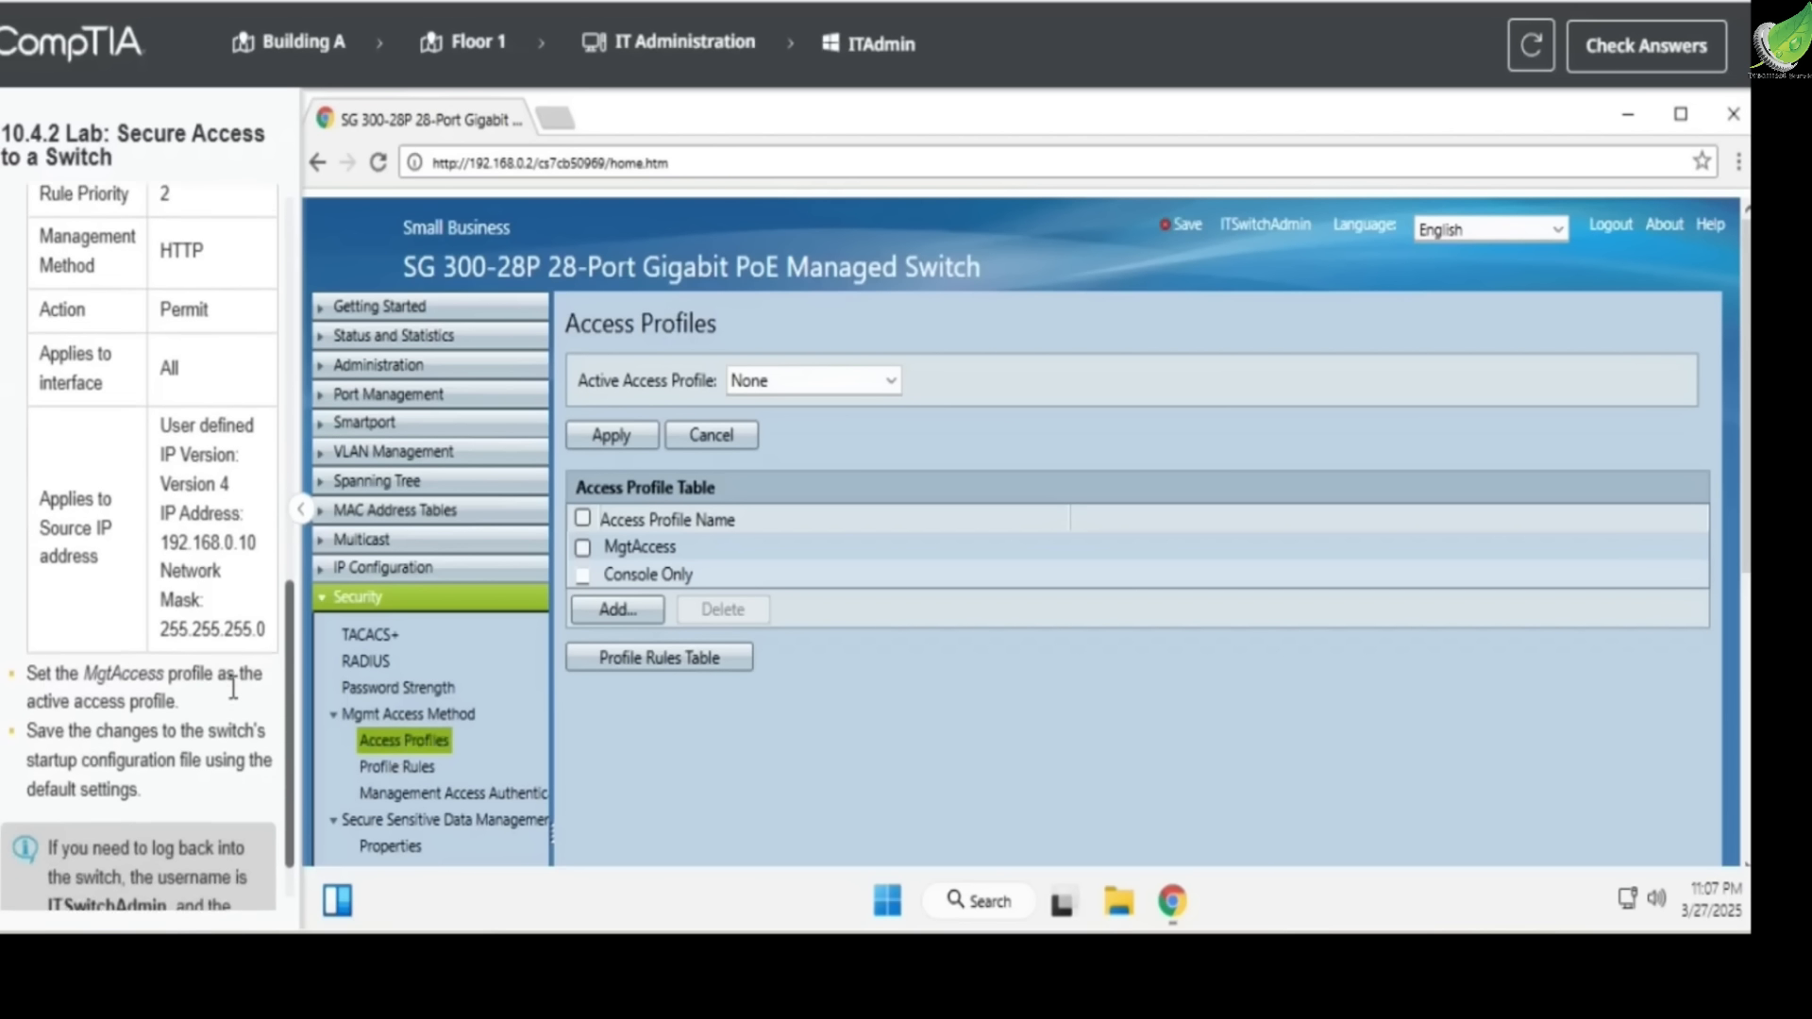
{"action": "left_click_drag", "start_coordinate": [82, 670], "coordinate": [168, 670]}
{"action": "left_click_drag", "start_coordinate": [28, 698], "coordinate": [180, 701]}
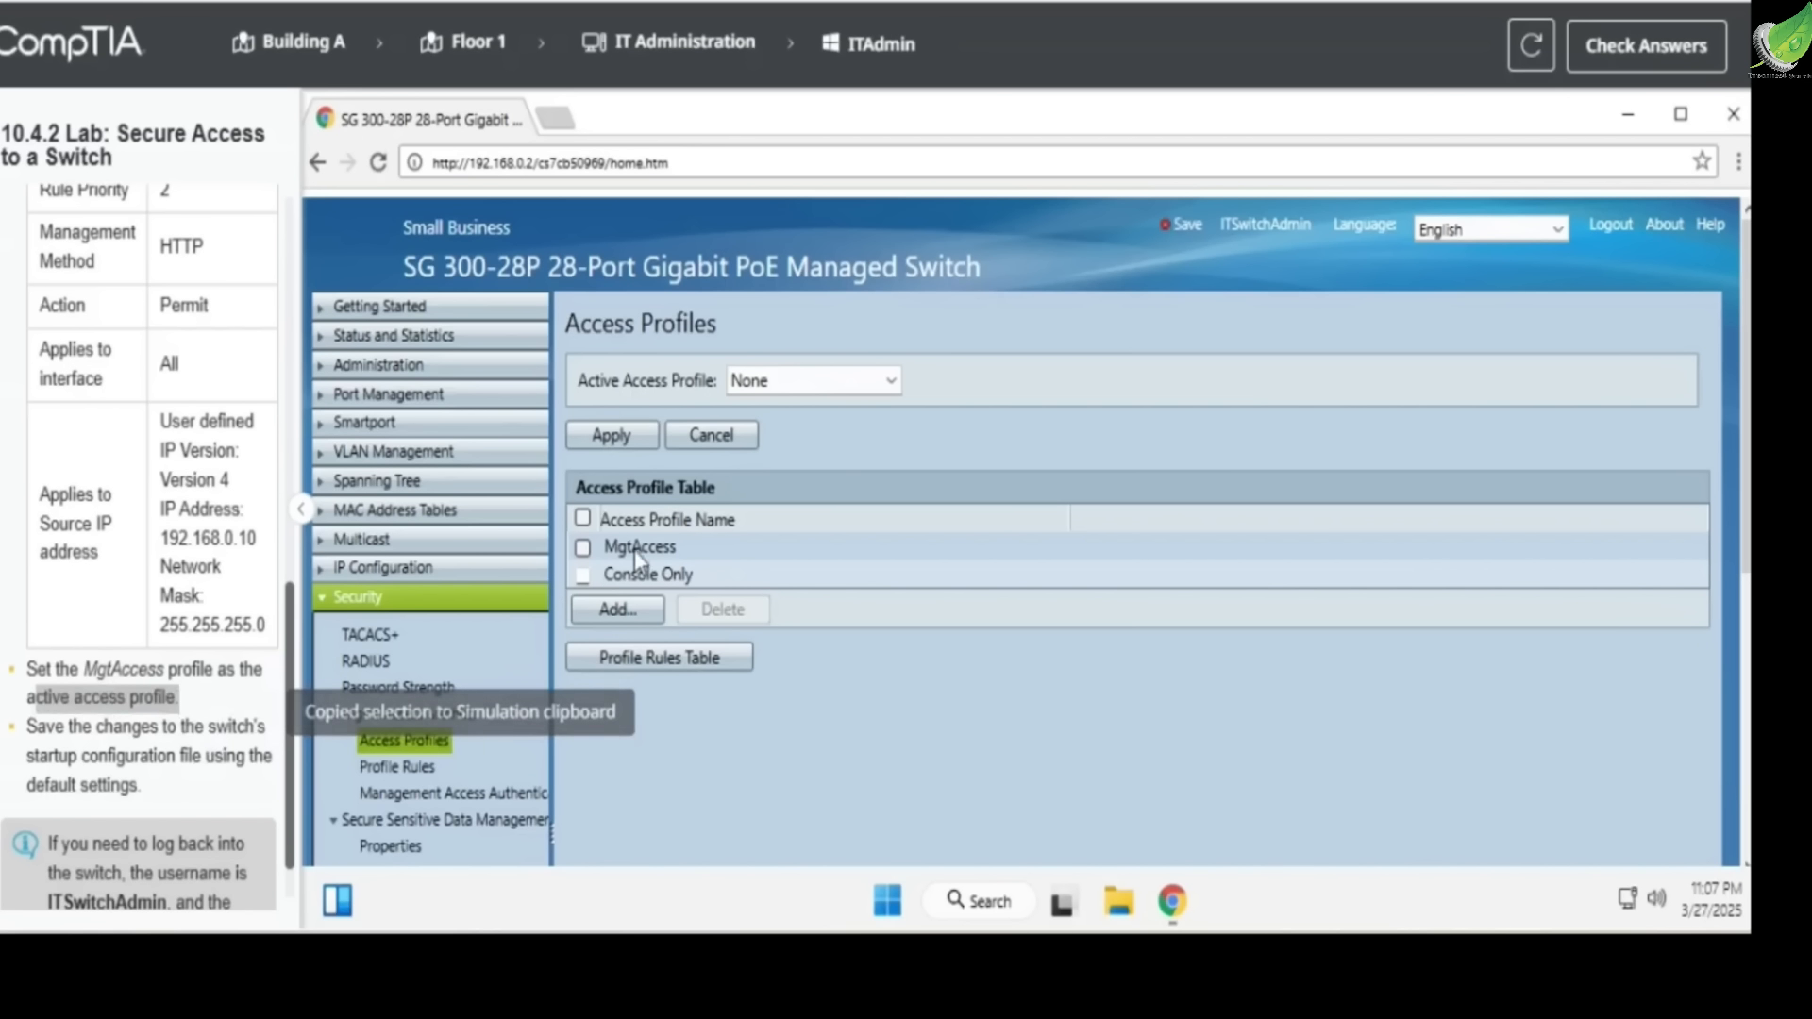
{"action": "left_click", "coordinate": [583, 548]}
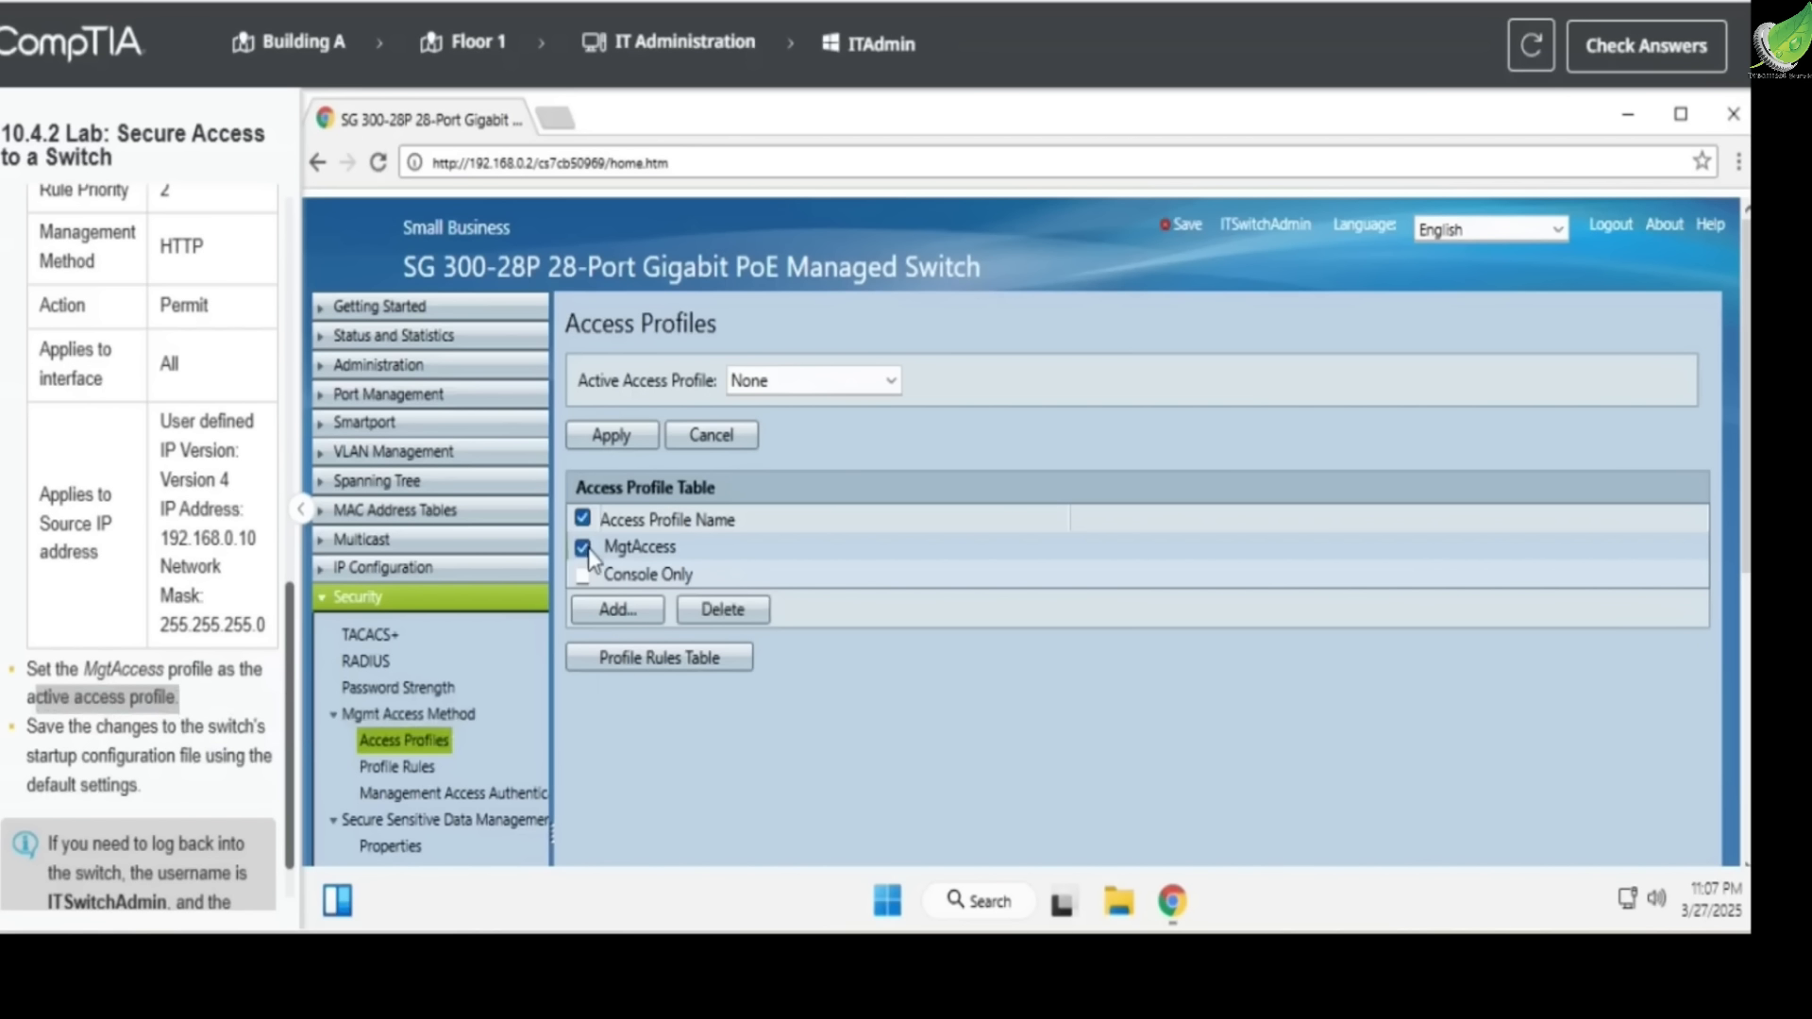
{"action": "left_click", "coordinate": [793, 381]}
{"action": "left_click", "coordinate": [809, 425]}
{"action": "left_click", "coordinate": [618, 436]}
{"action": "left_click", "coordinate": [587, 363]}
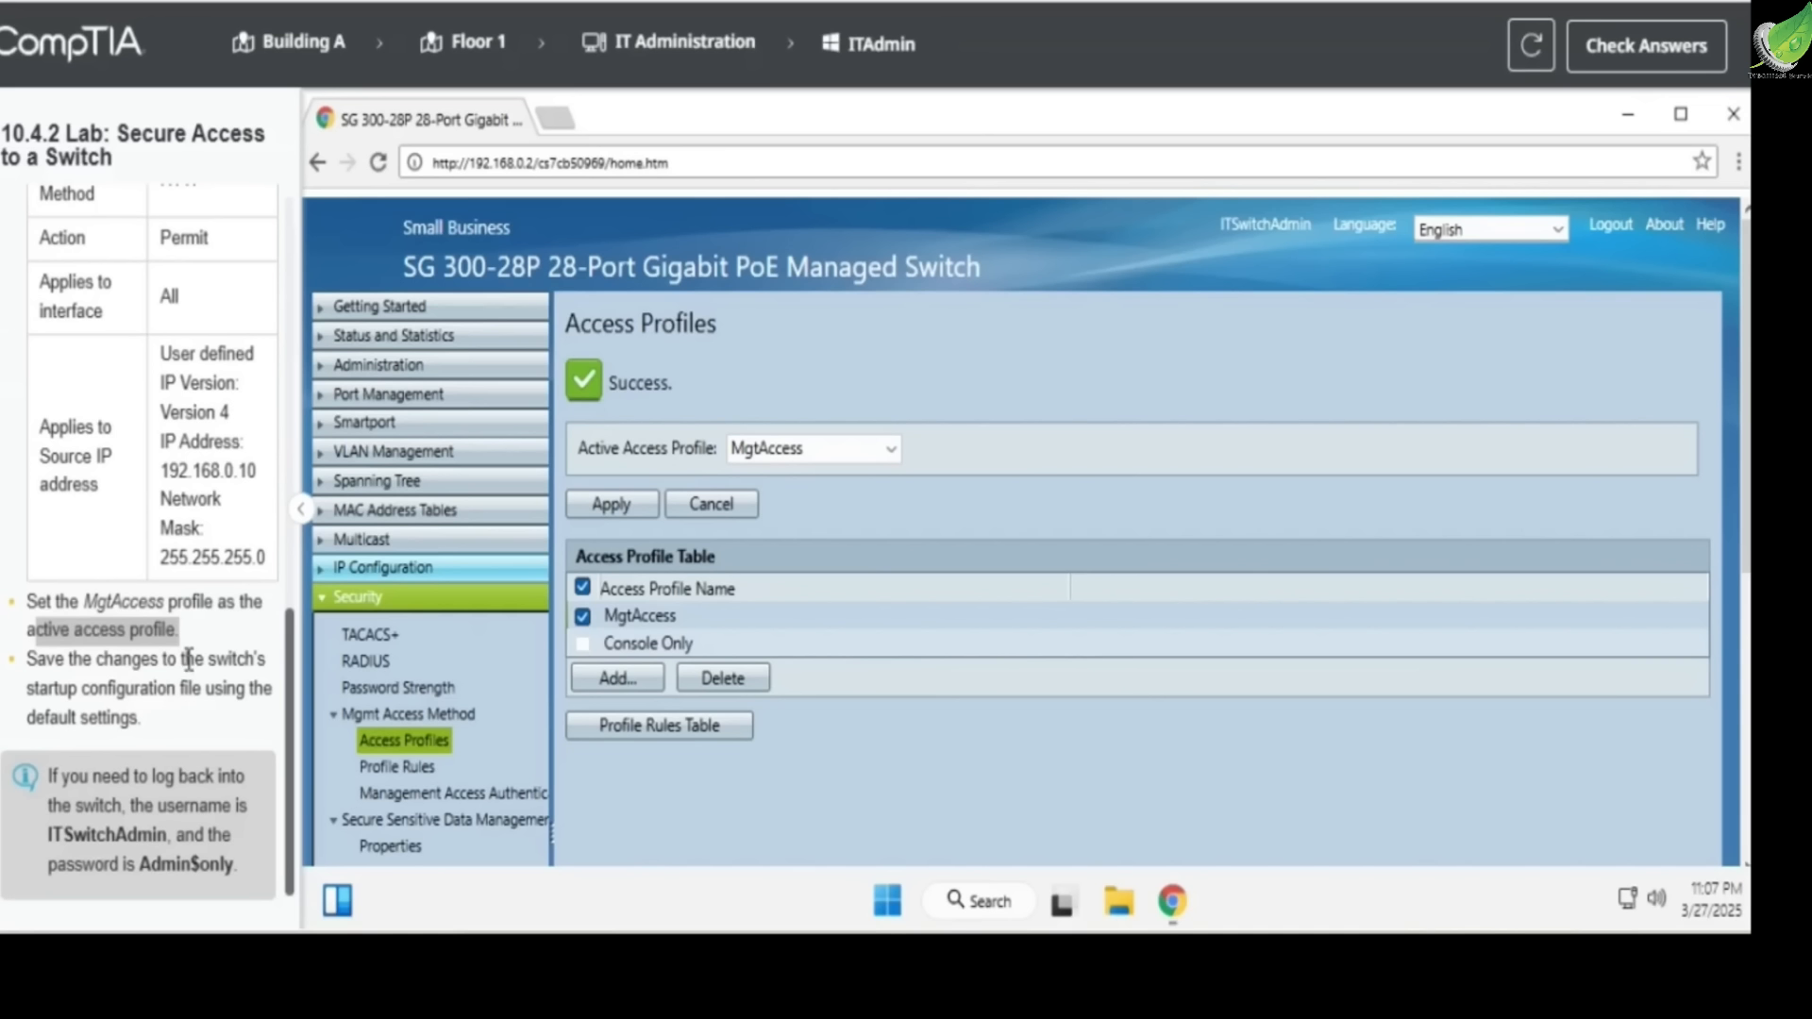
Copy the running configuration to the startup configuration with the default settings and submit the lab for answer checking
{"action": "left_click_drag", "start_coordinate": [27, 660], "coordinate": [264, 661]}
{"action": "left_click_drag", "start_coordinate": [18, 692], "coordinate": [174, 692]}
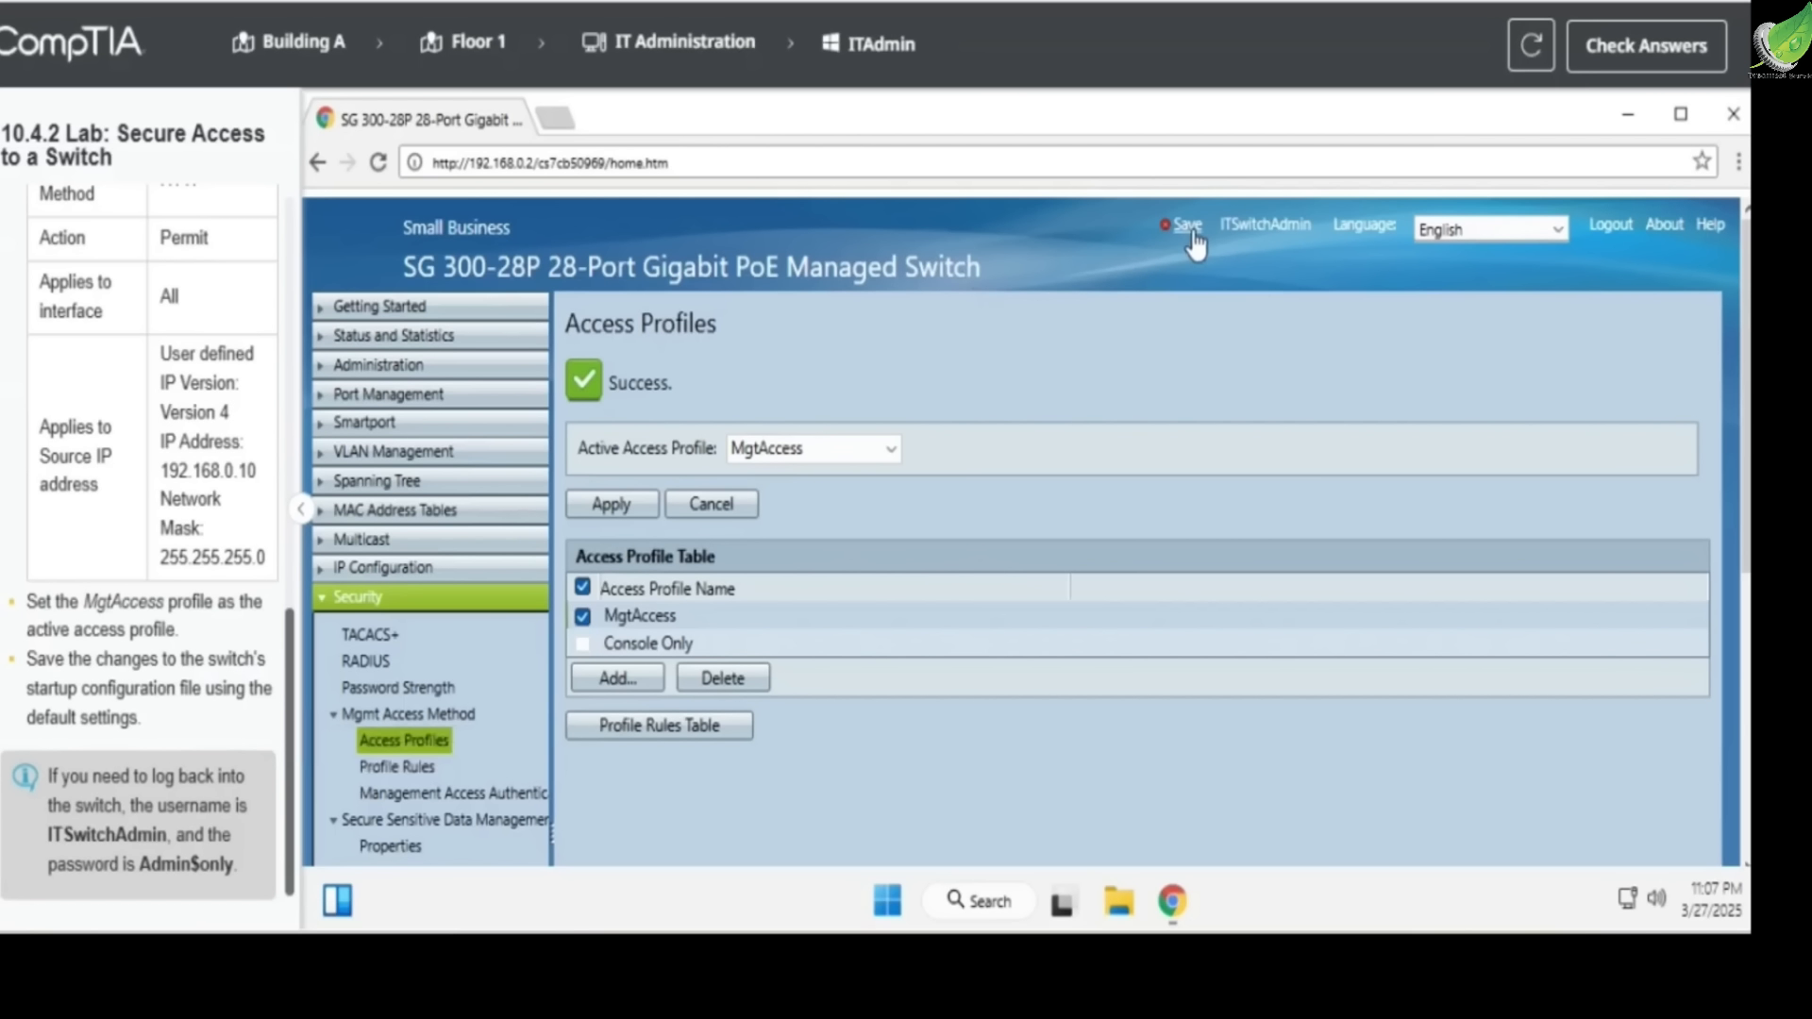
{"action": "left_click", "coordinate": [1191, 226]}
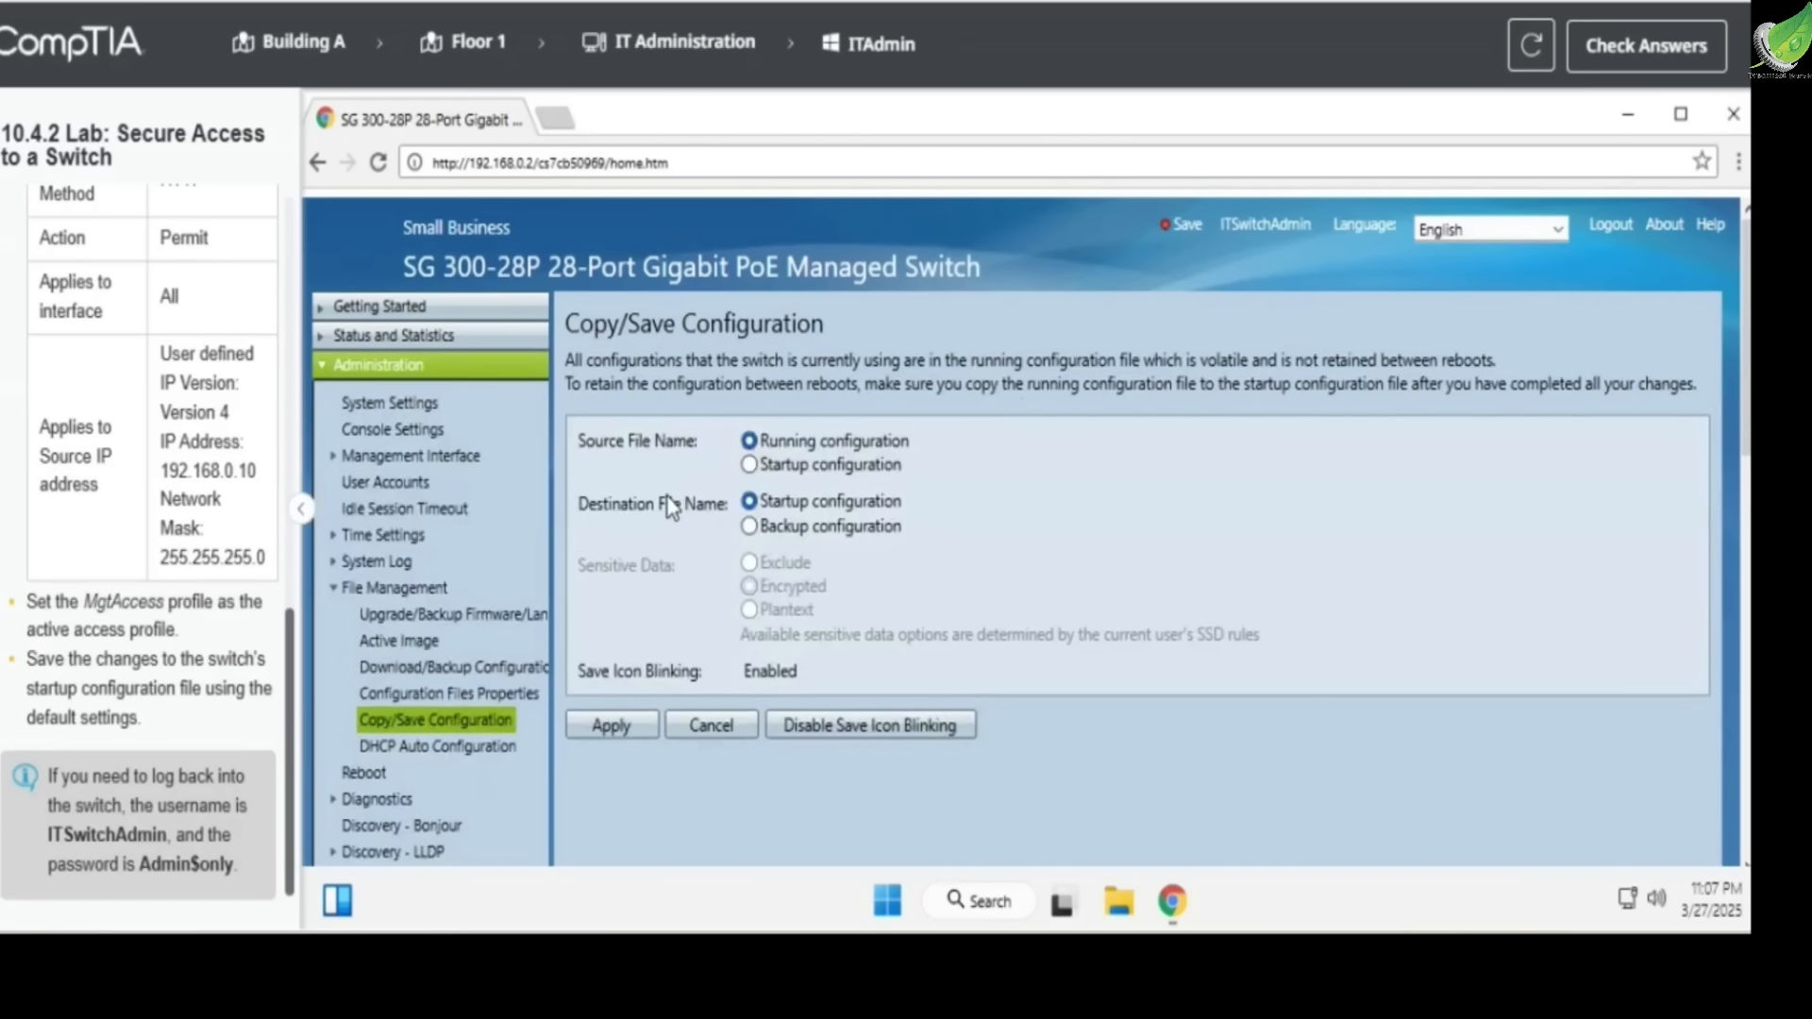
{"action": "left_click", "coordinate": [615, 726]}
{"action": "left_click", "coordinate": [623, 394]}
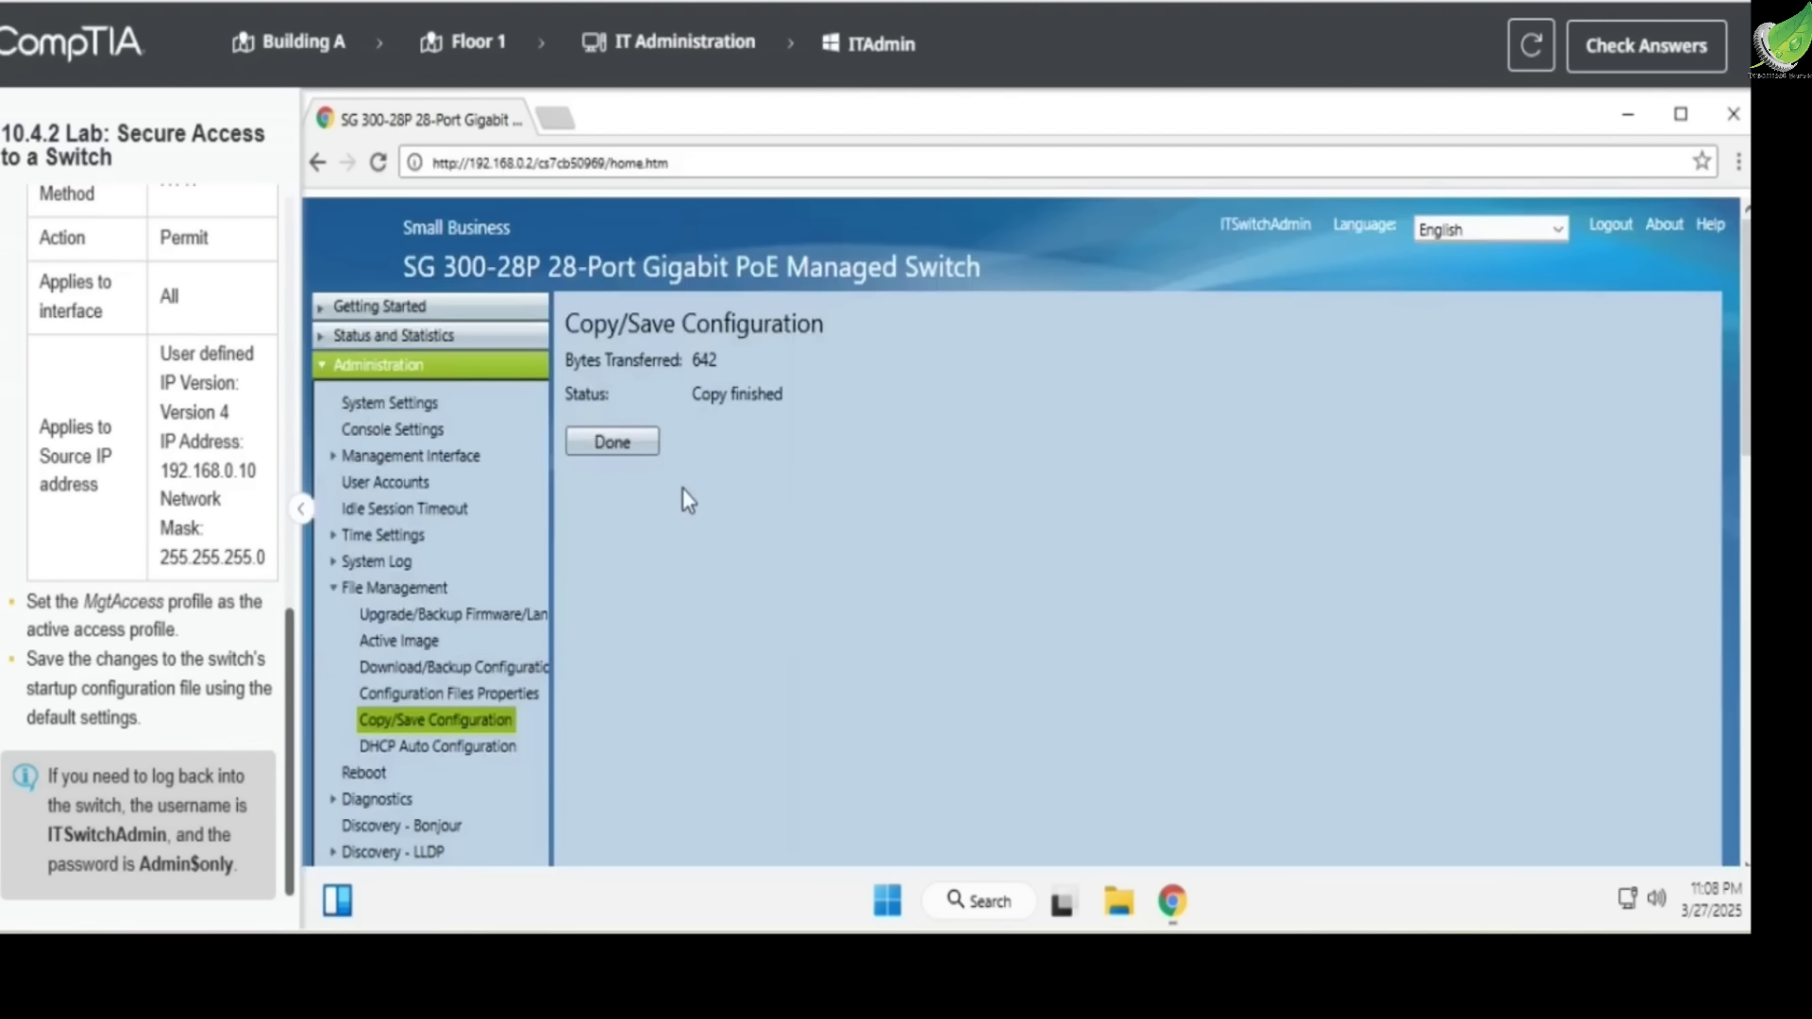
{"action": "left_click", "coordinate": [612, 441]}
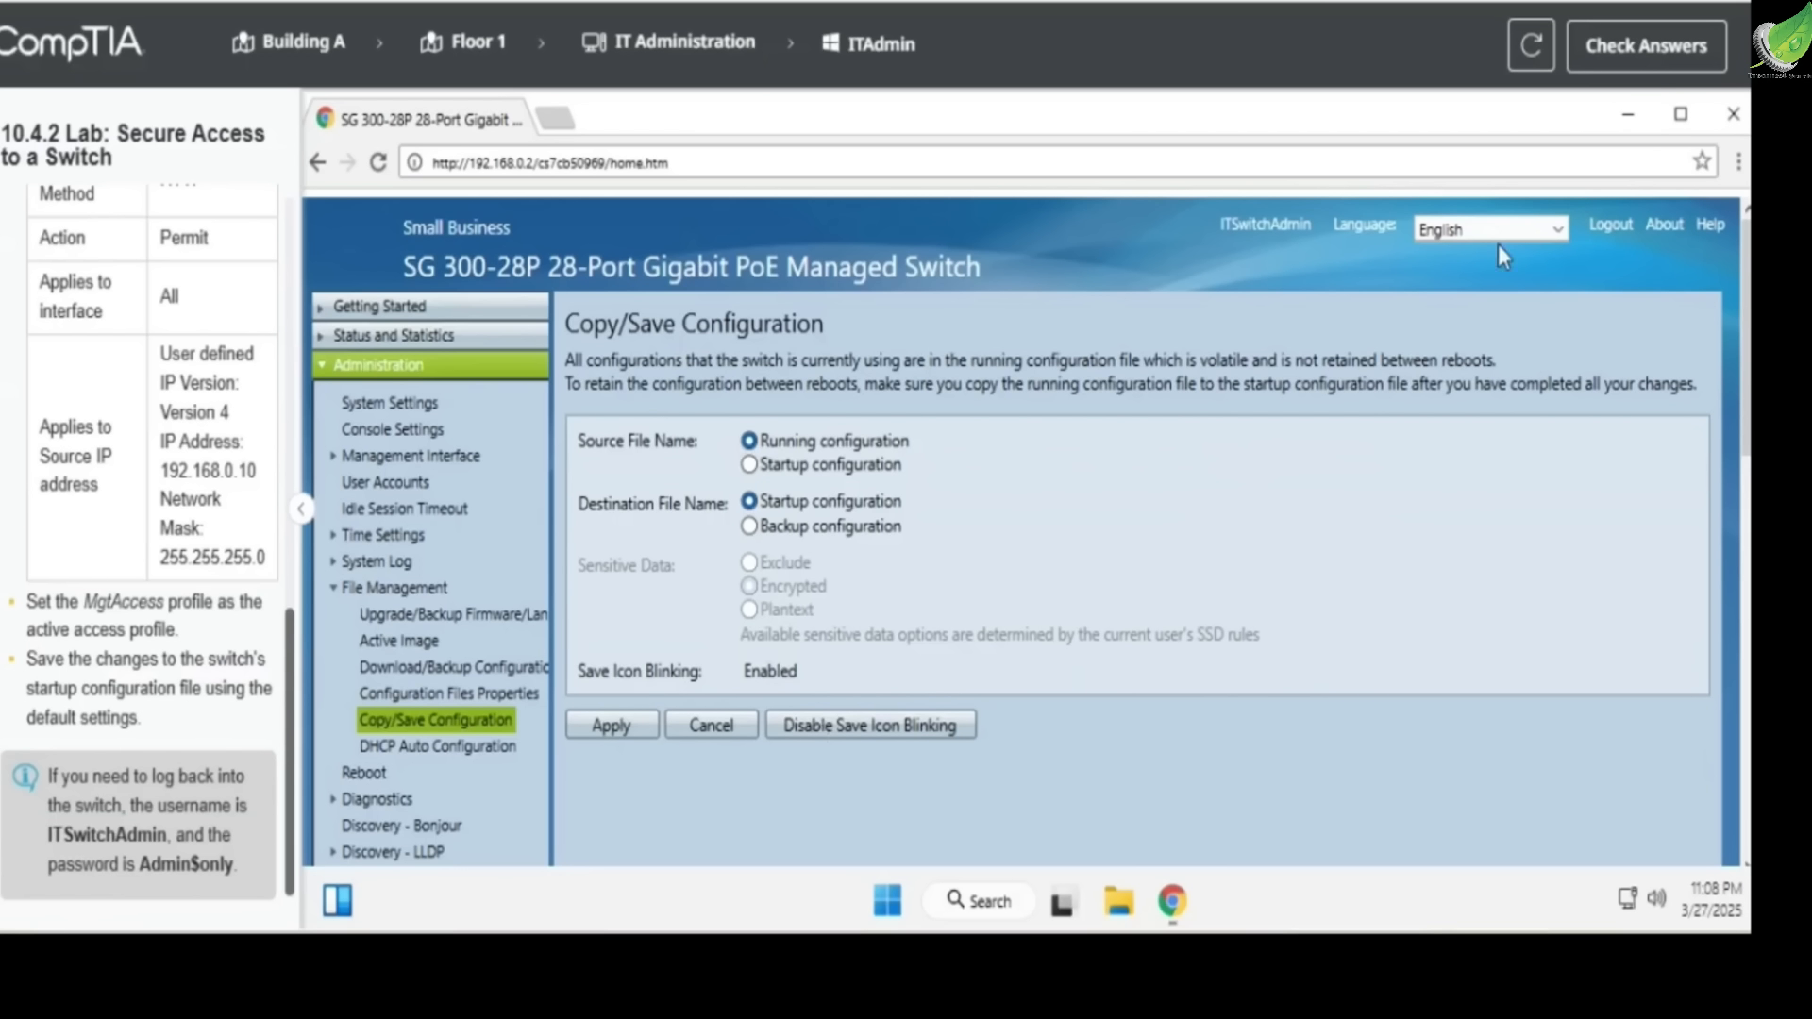
{"action": "left_click", "coordinate": [1647, 54]}
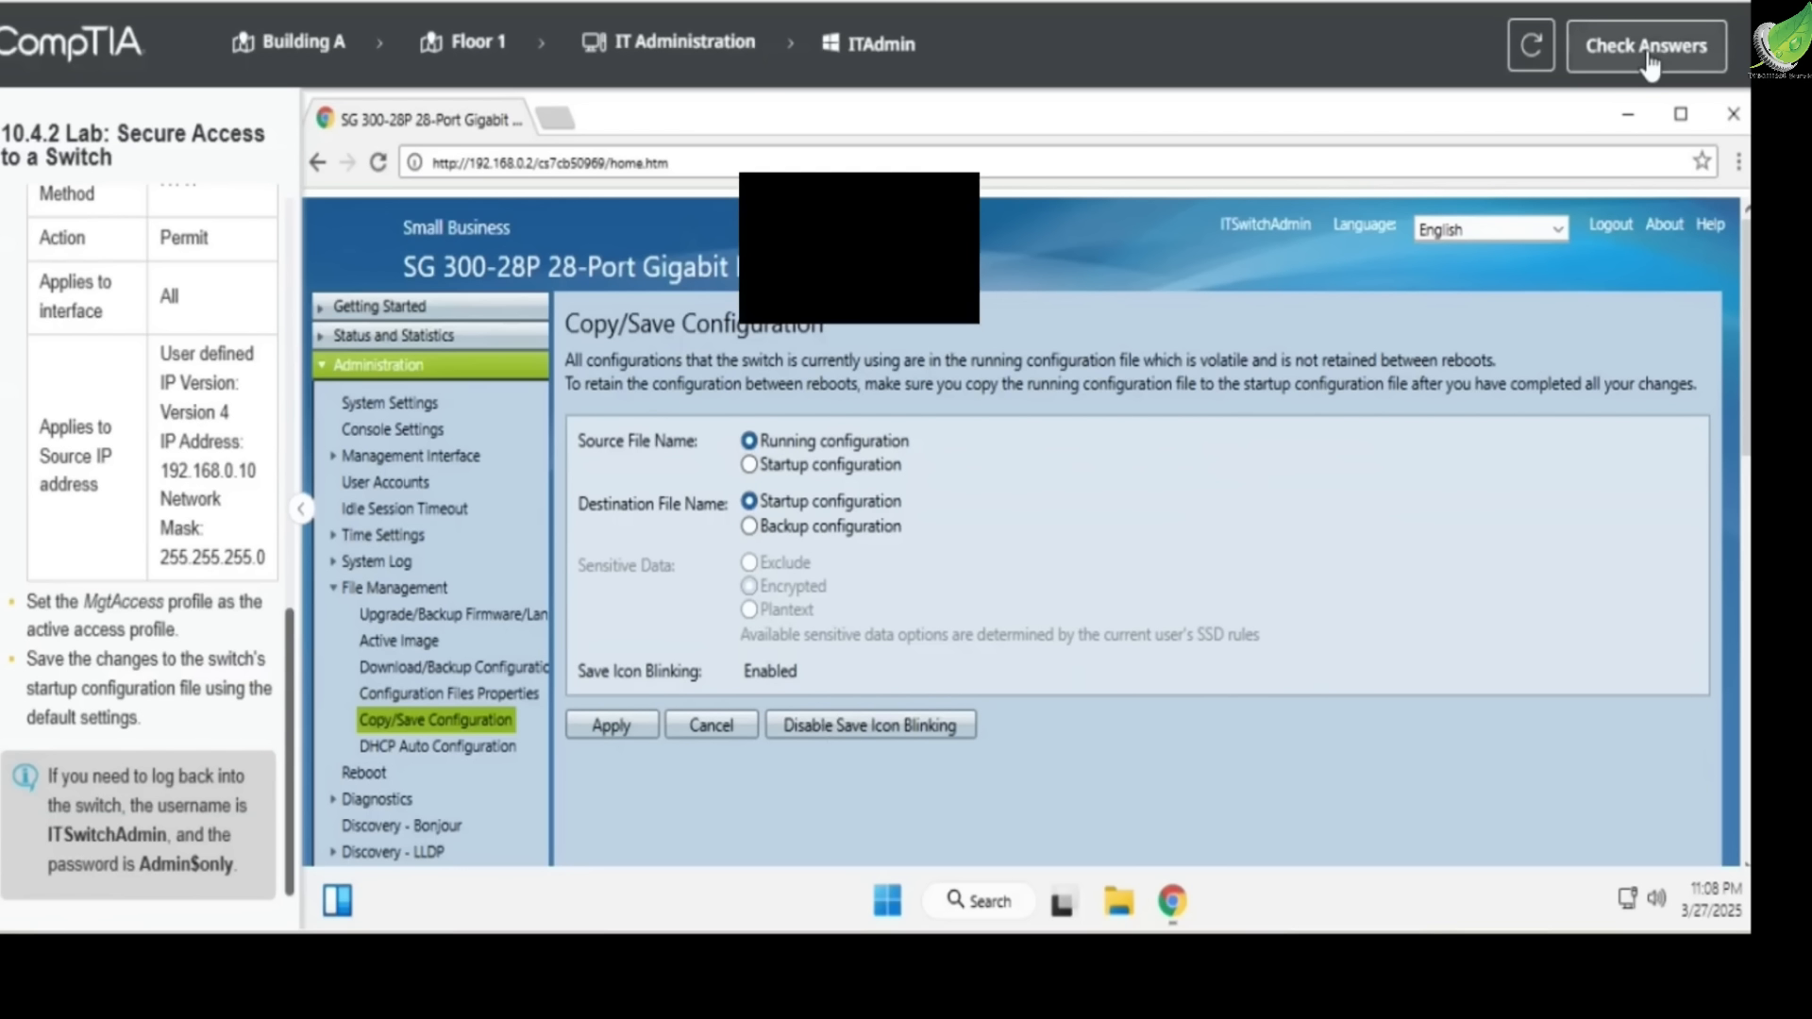